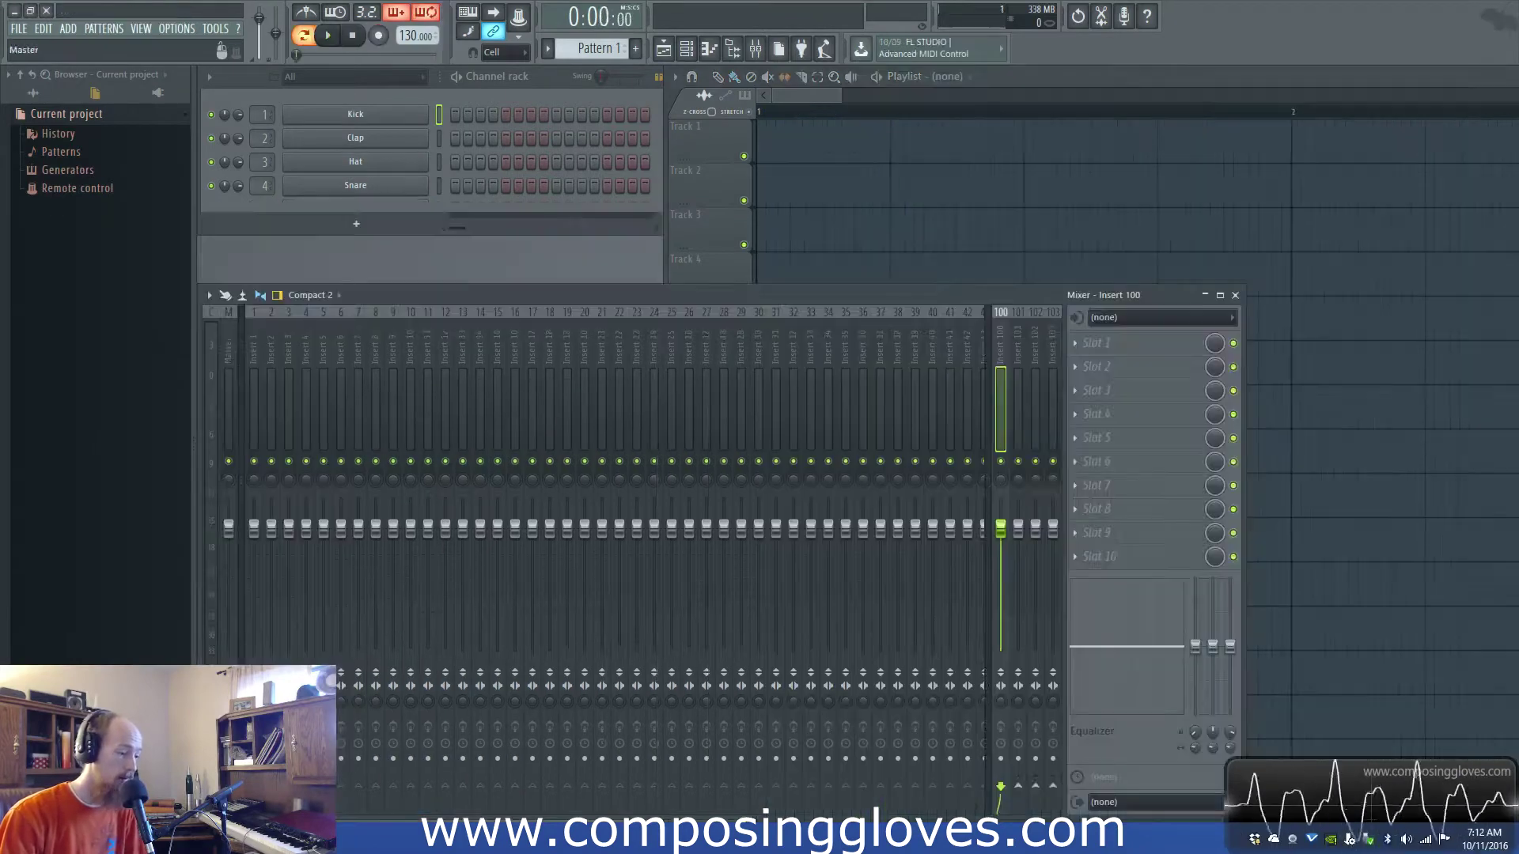
# Raise the mixer window and select mixer Insert 100
pyautogui.moveTo(841, 291); pyautogui.dragTo(842, 245)
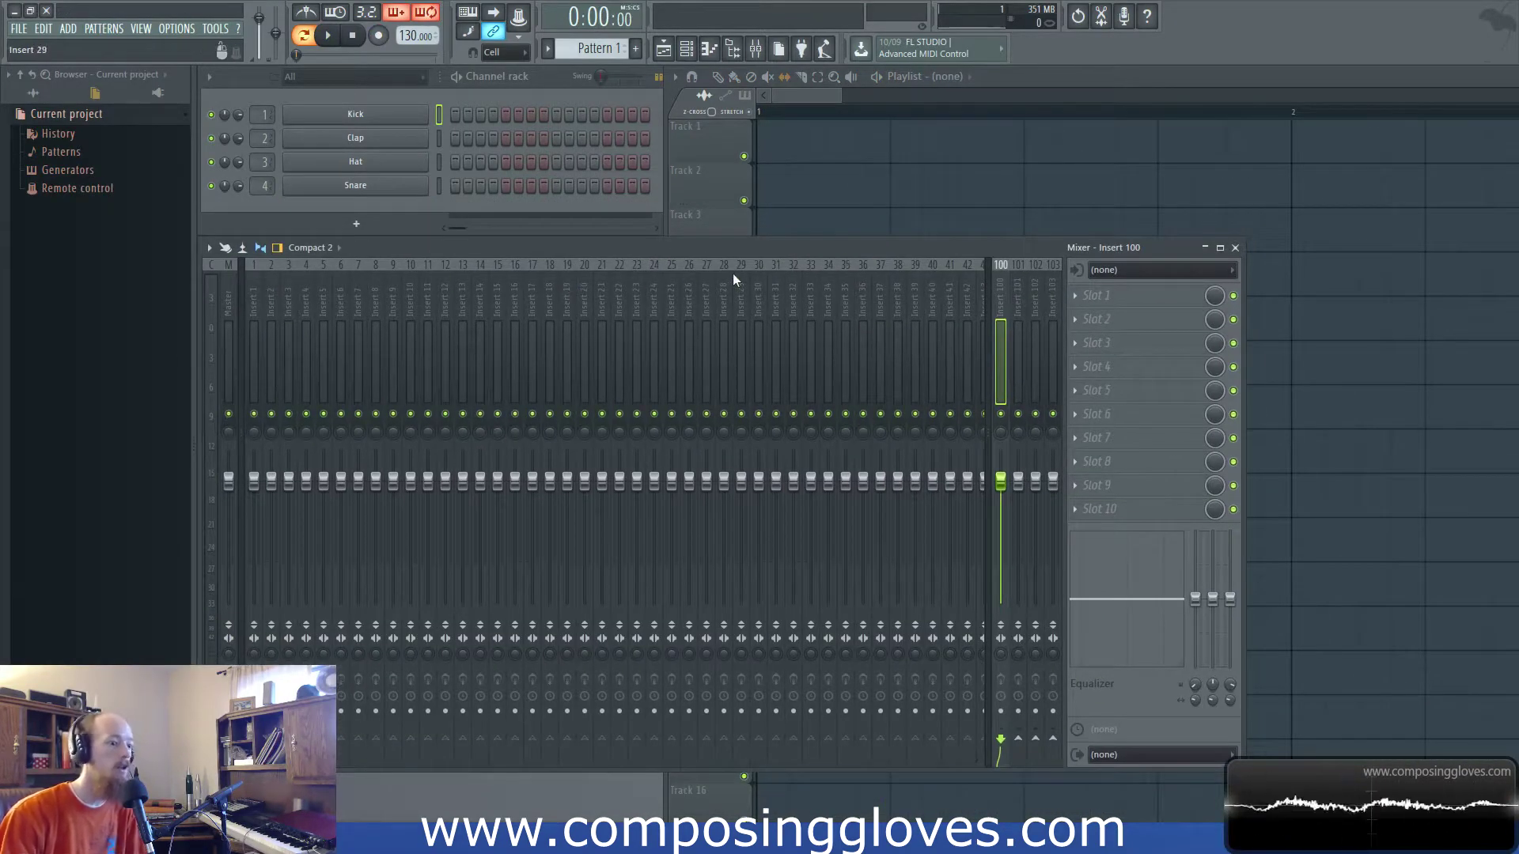
pyautogui.click(361, 279)
pyautogui.click(254, 312)
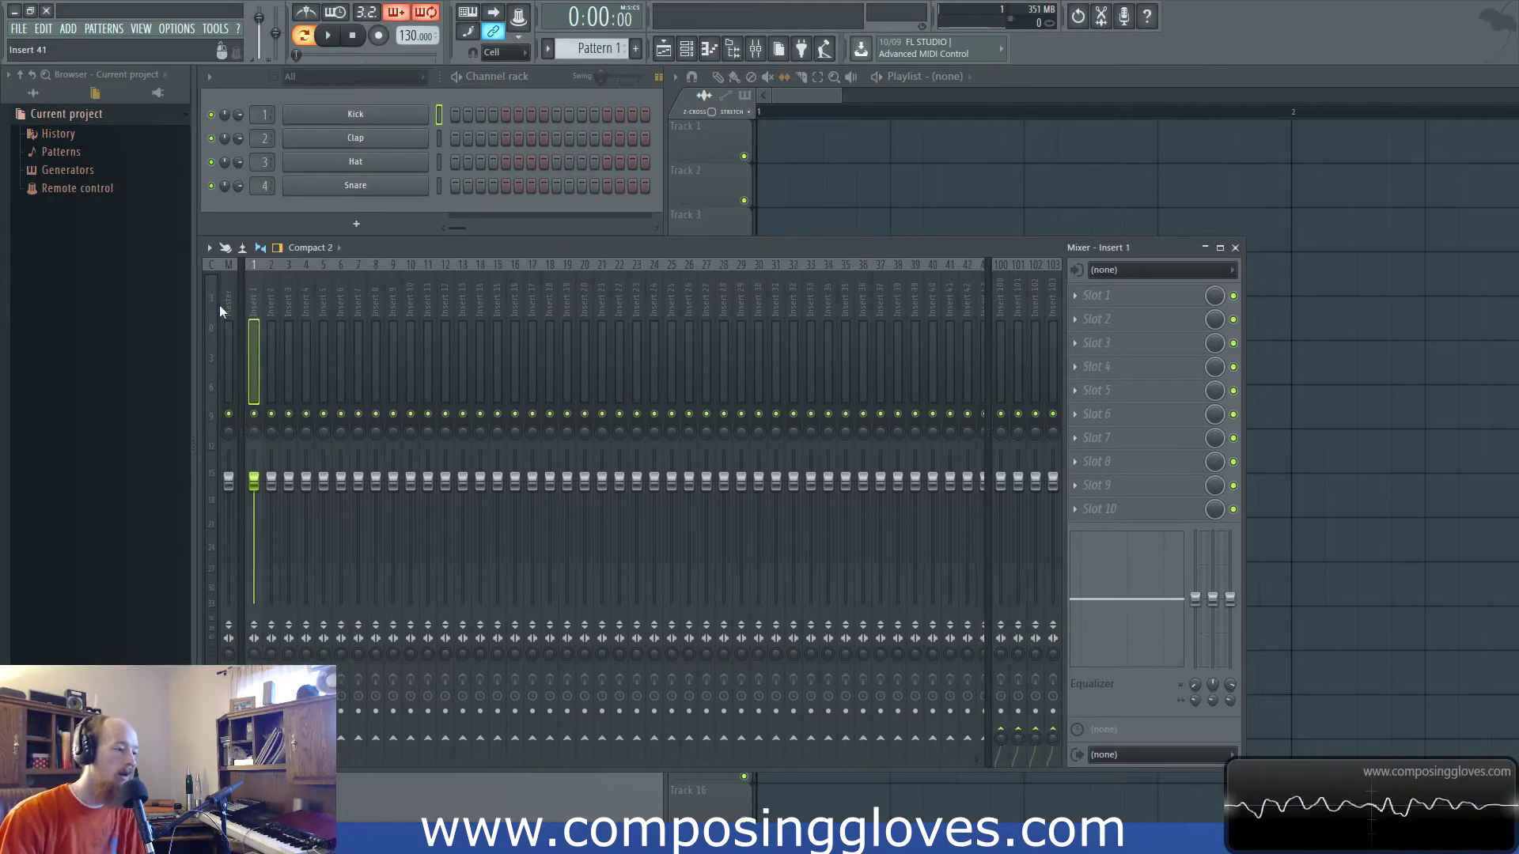
pyautogui.click(1000, 310)
# Set Insert 100's audio input to Mic 1 and shift the mixer slightly right
pyautogui.click(1139, 270)
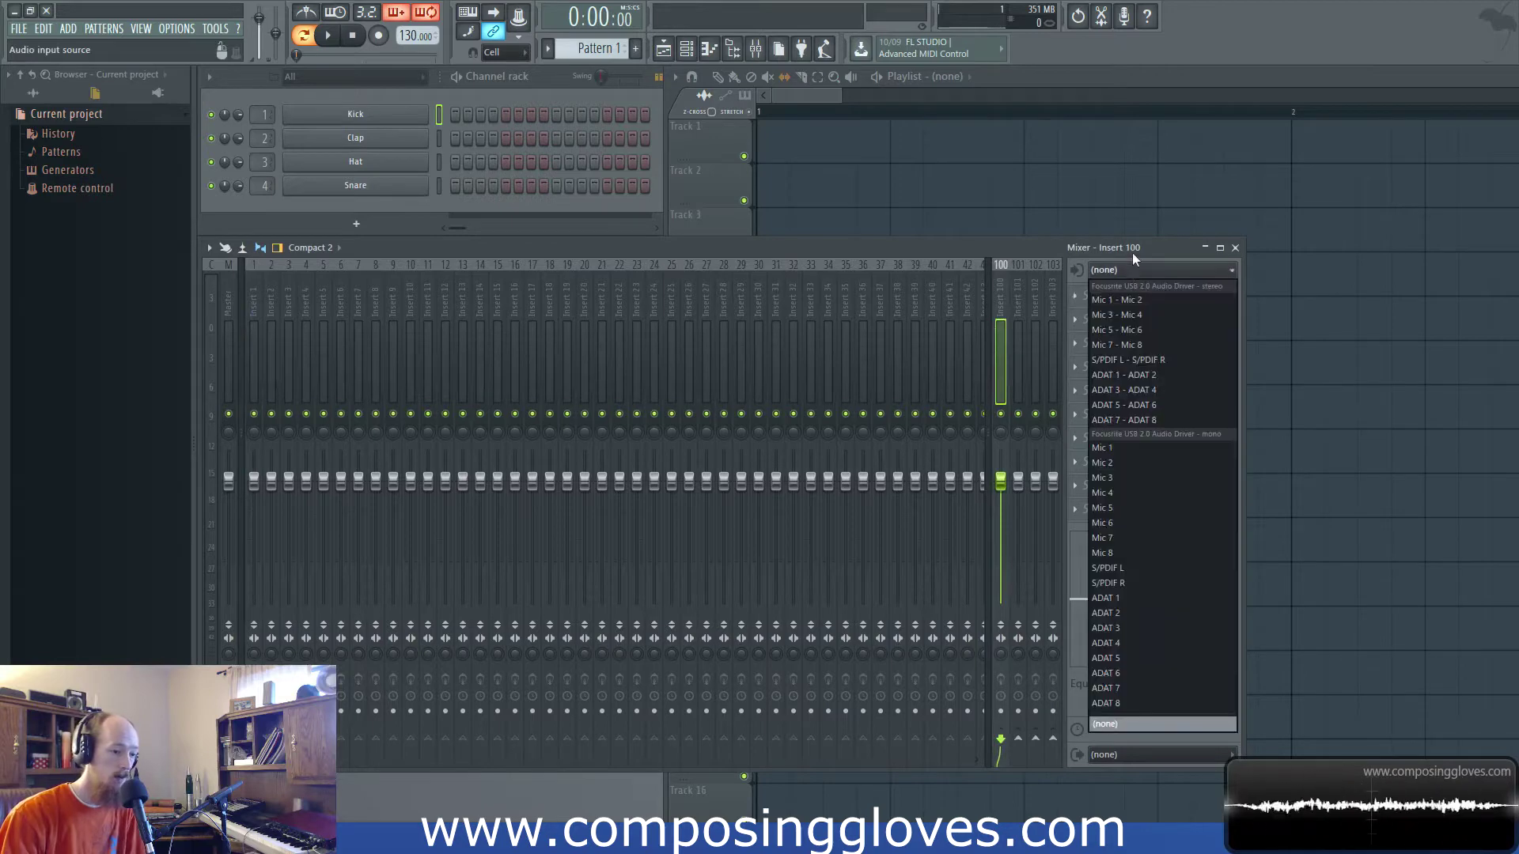
pyautogui.click(1188, 448)
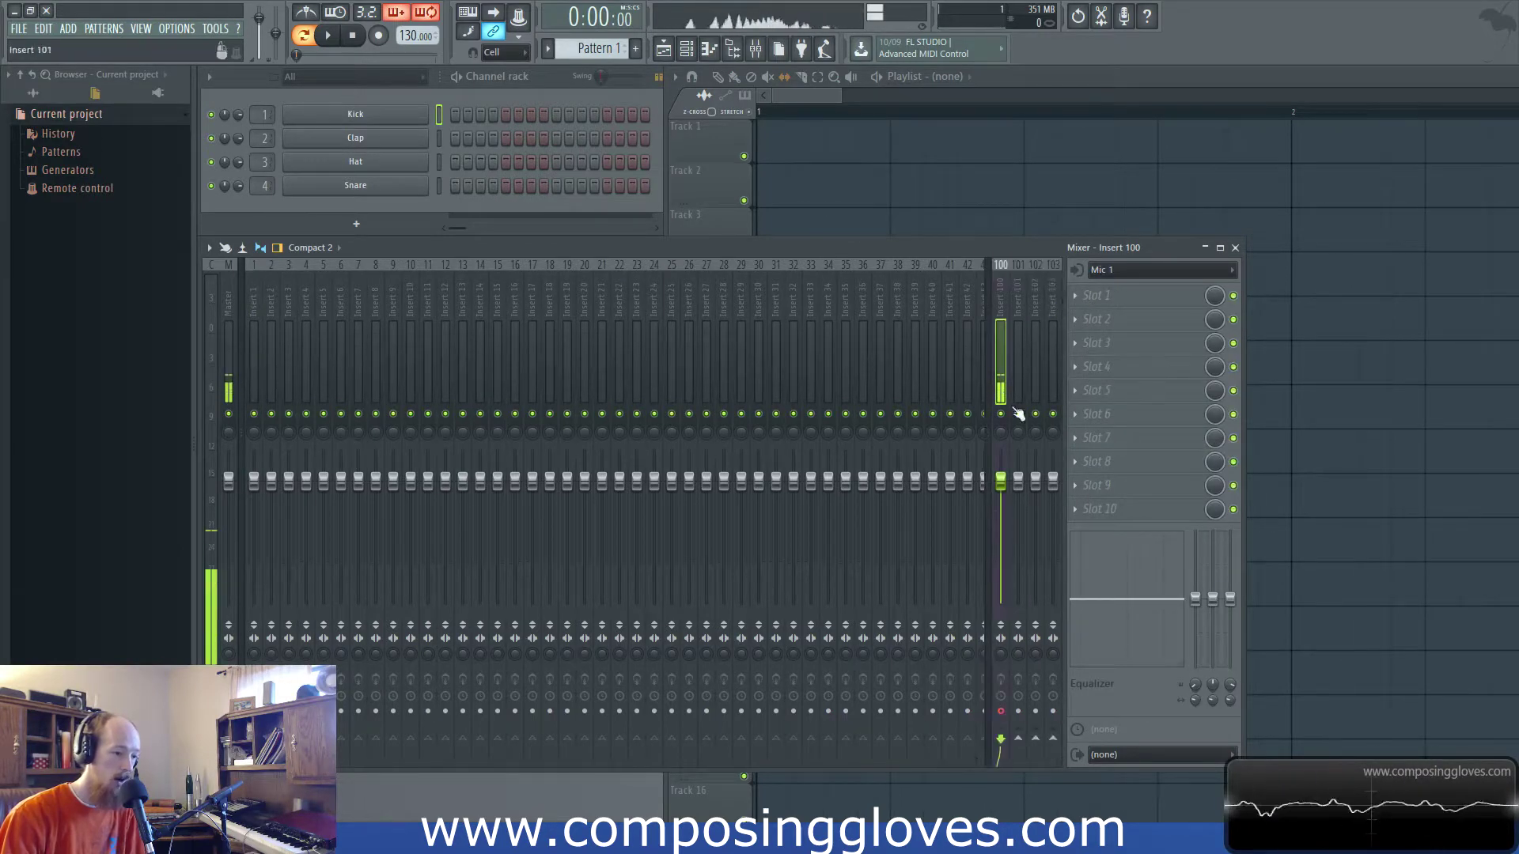
pyautogui.moveTo(923, 245); pyautogui.dragTo(976, 245)
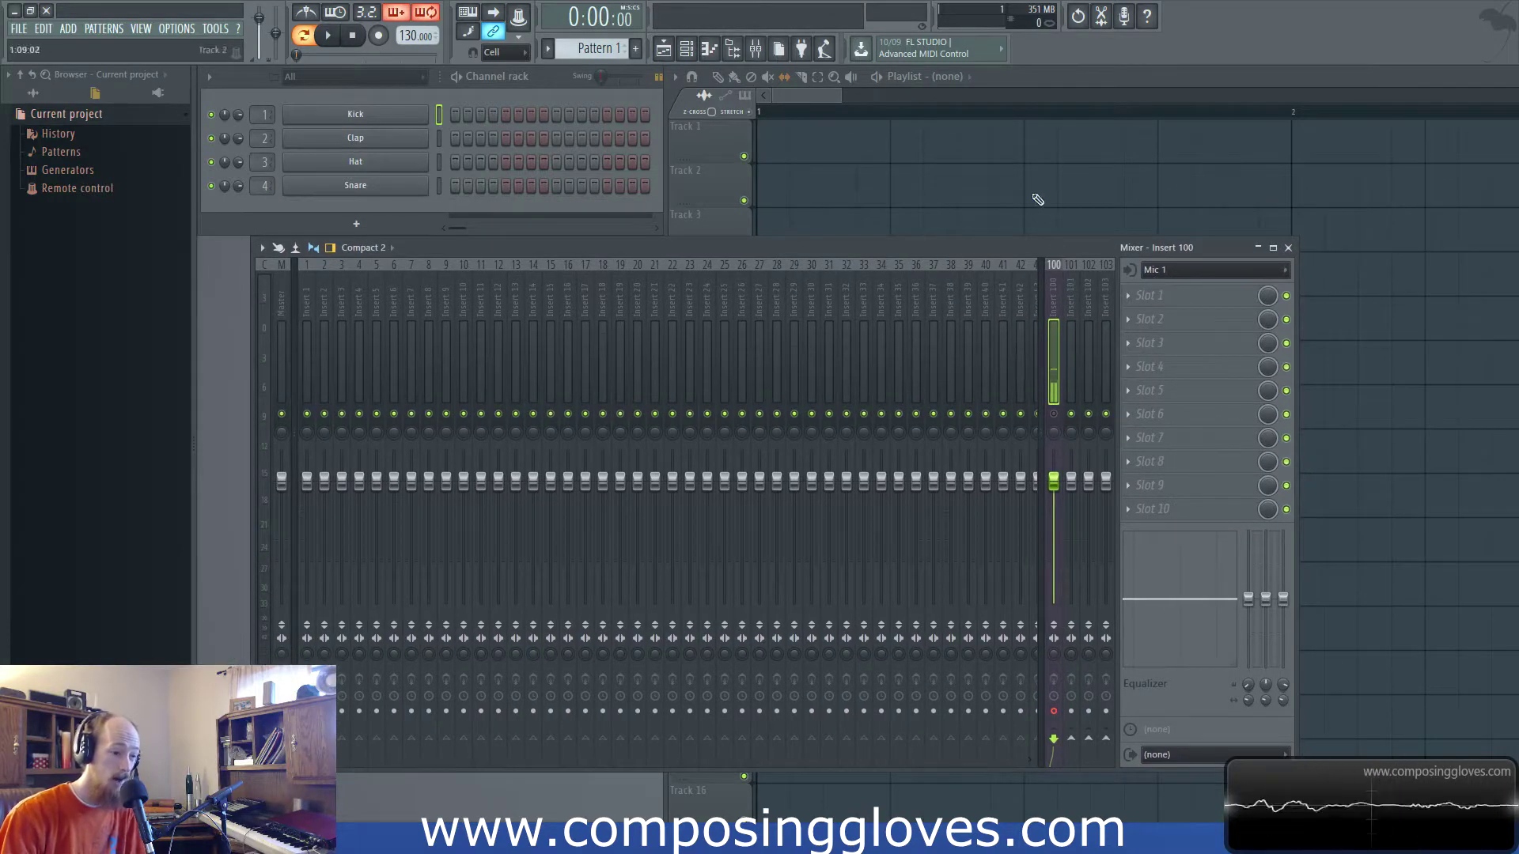
pyautogui.click(1212, 270)
pyautogui.click(1211, 270)
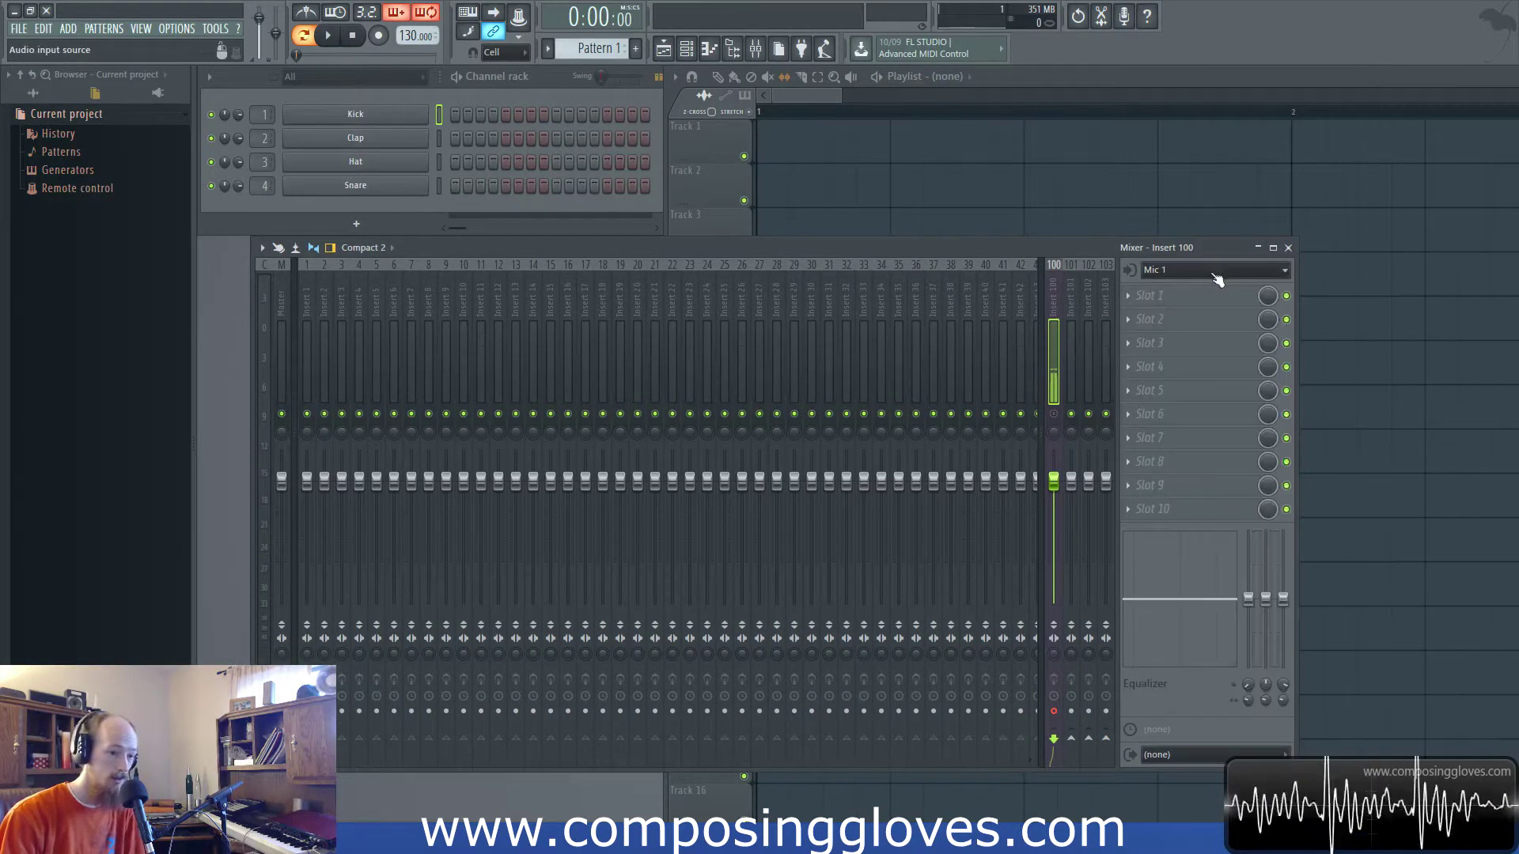
# Reselect Insert 100 and arm it for recording
pyautogui.click(638, 377)
pyautogui.click(829, 370)
pyautogui.click(987, 366)
pyautogui.click(1052, 375)
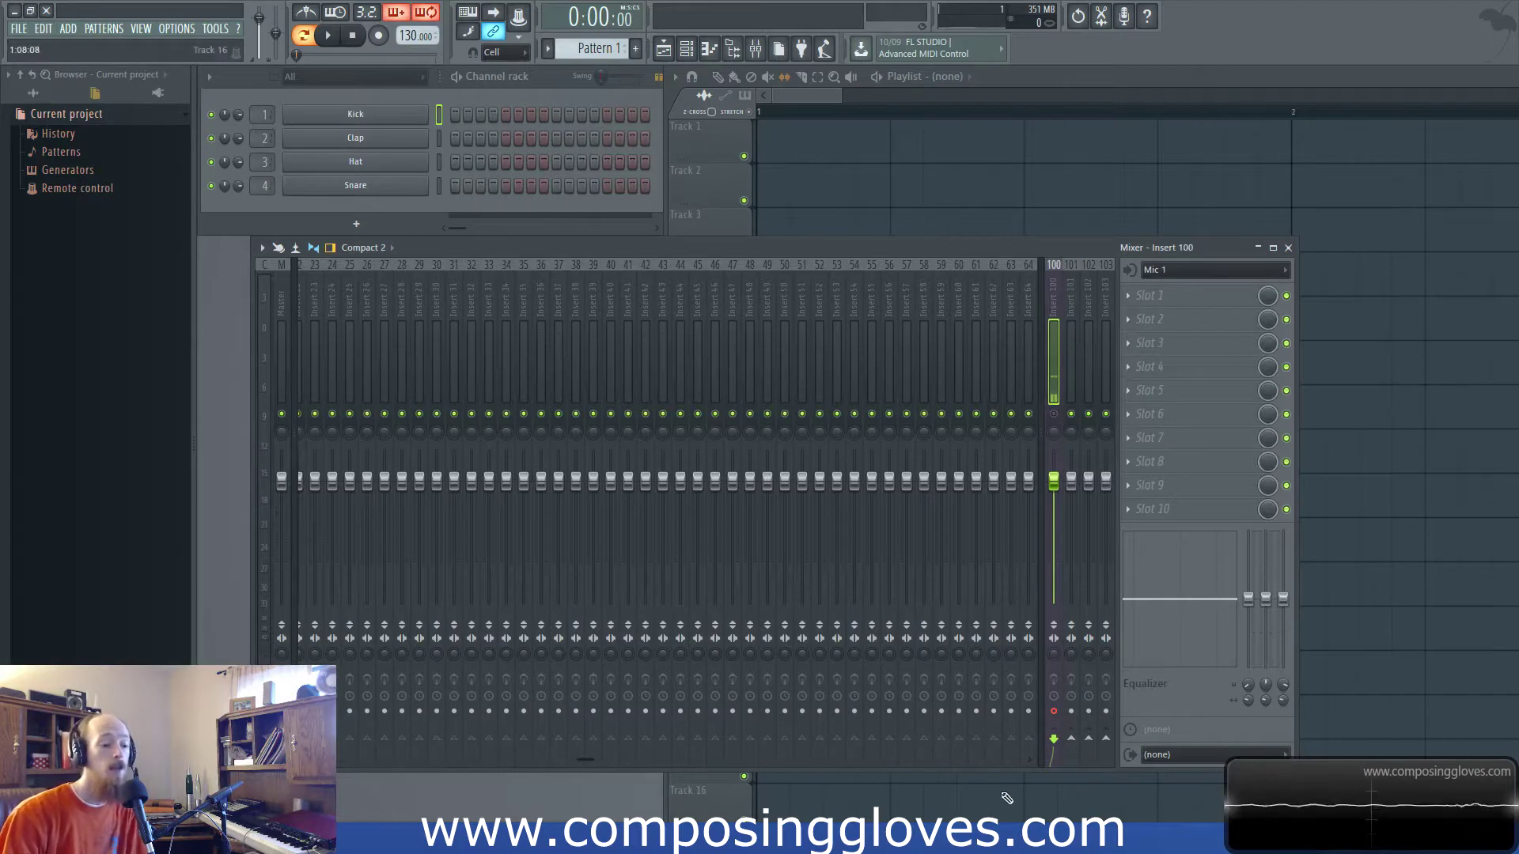
pyautogui.click(1054, 711)
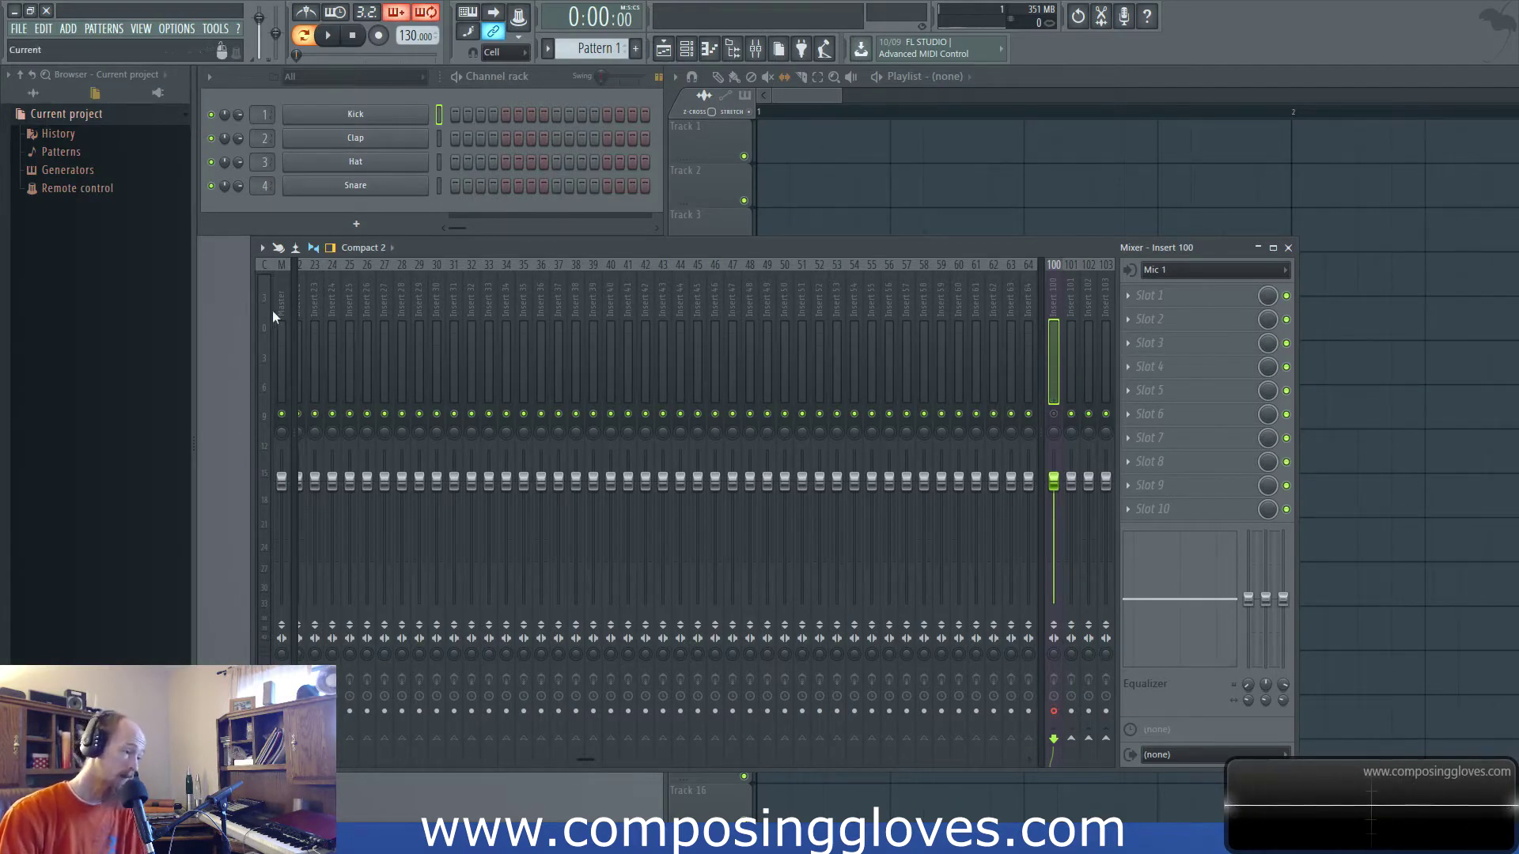
# Review the Mixer options Disk recording submenu: auto-unarm, auto-create audio clip, latency compensation, 32Bit float
pyautogui.click(263, 249)
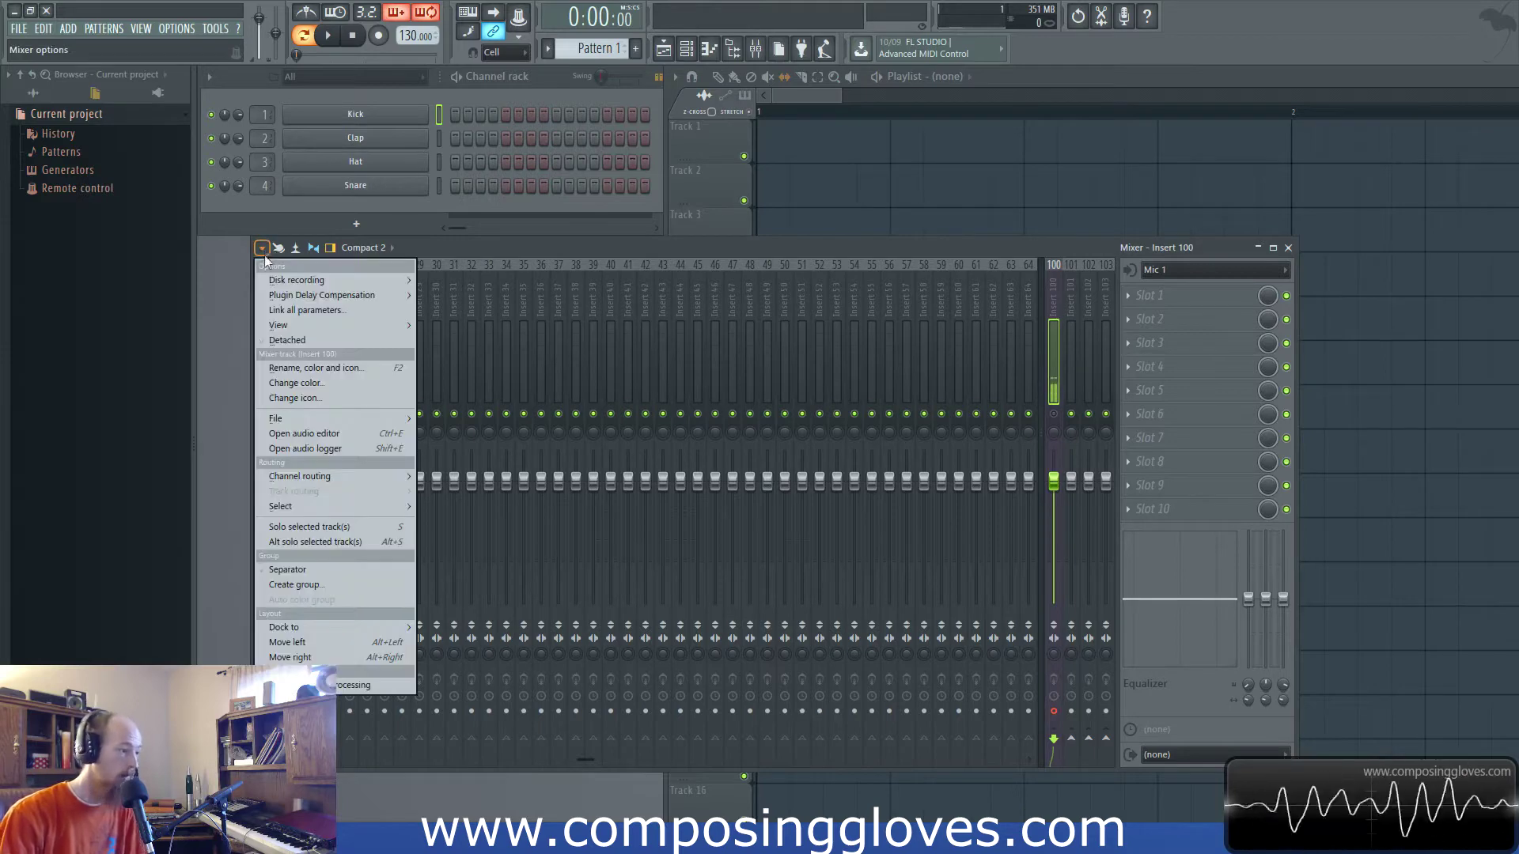
pyautogui.moveTo(332, 280)
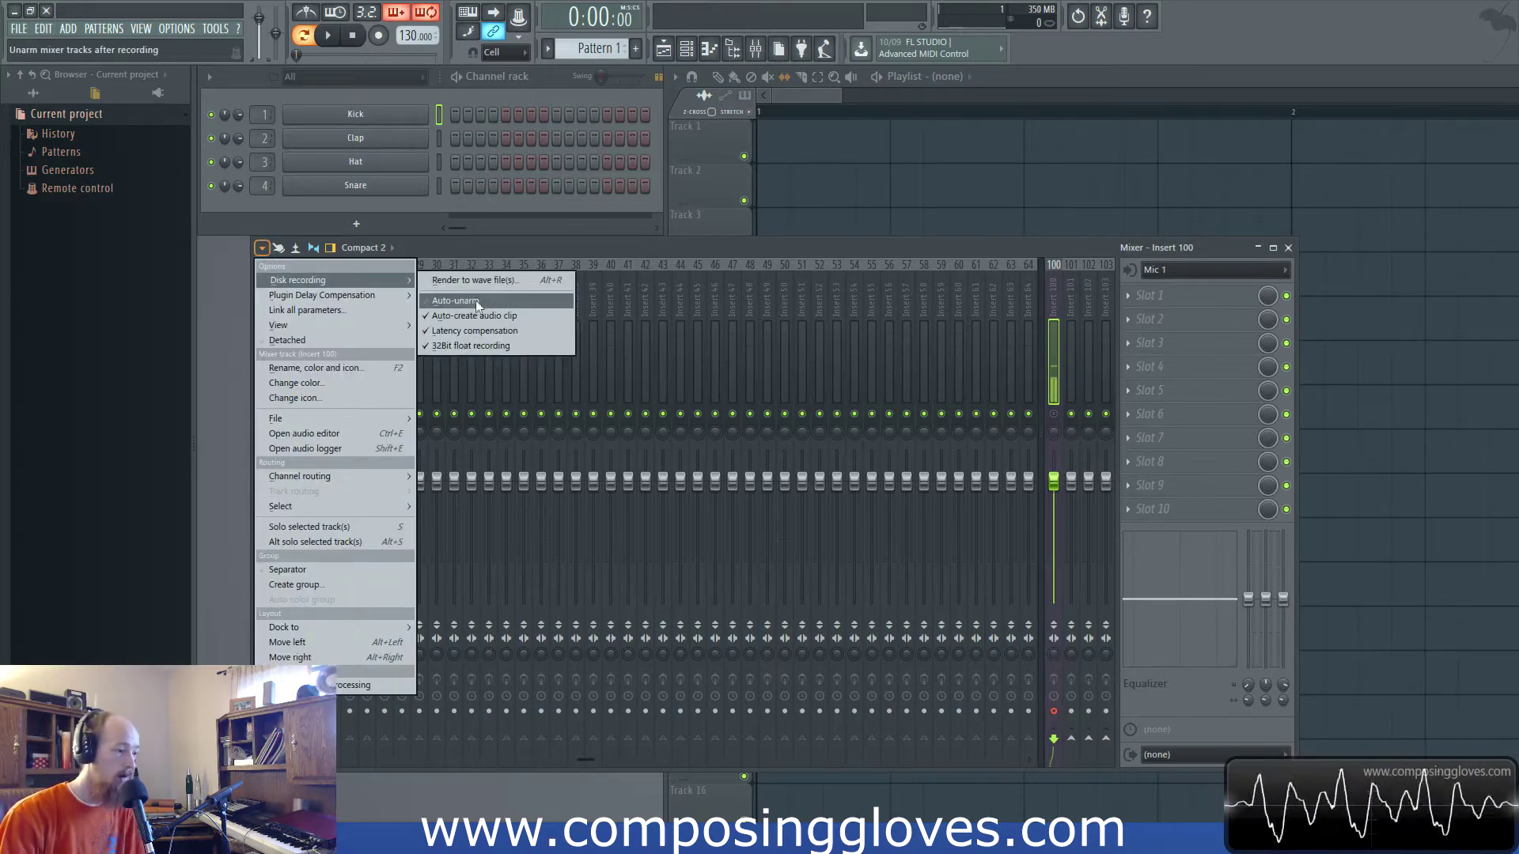
pyautogui.click(698, 249)
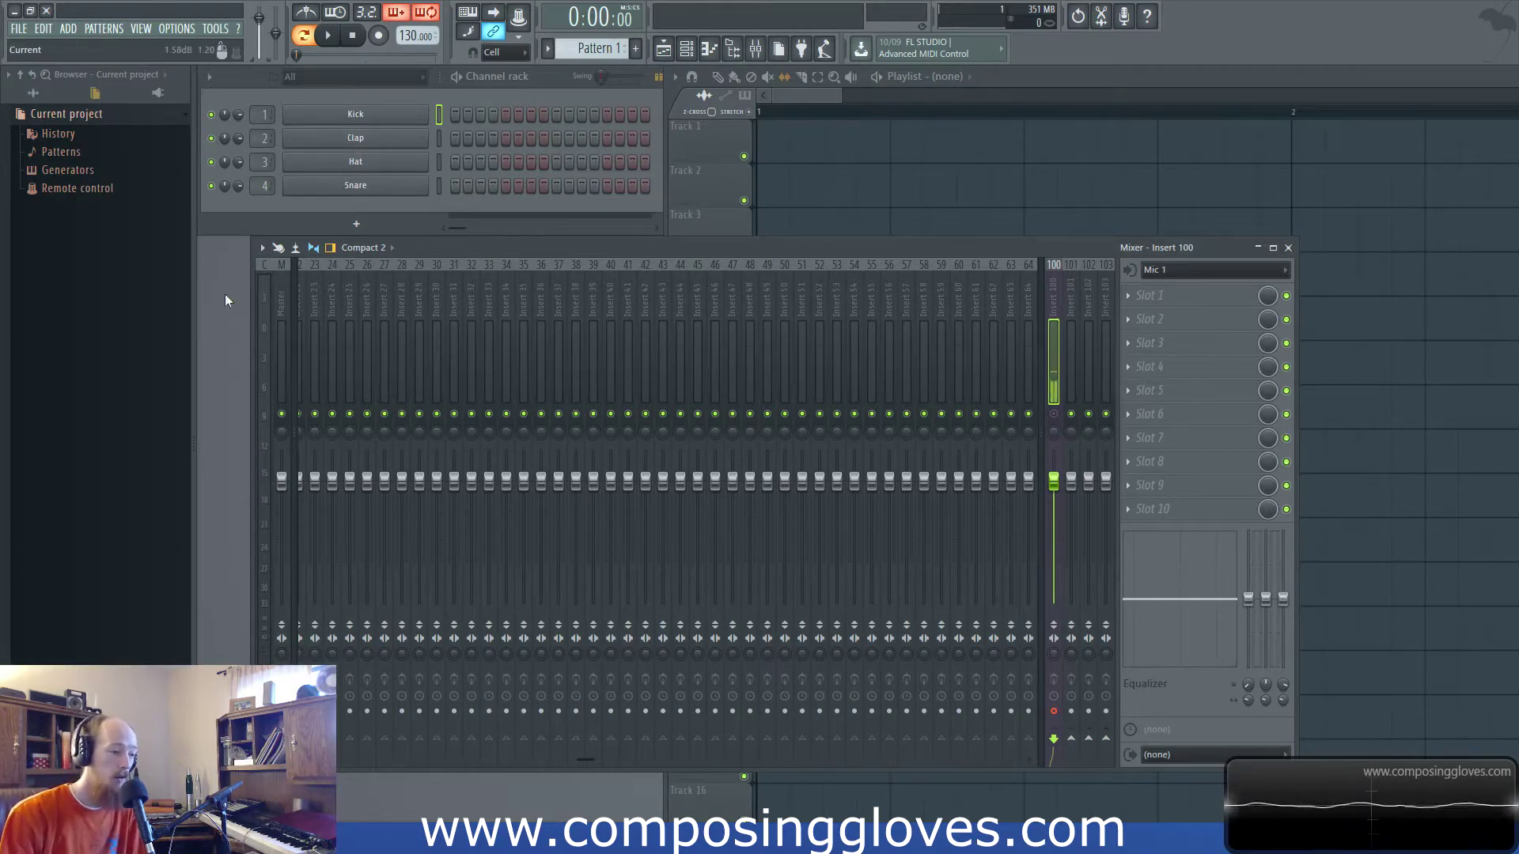
pyautogui.click(262, 248)
pyautogui.moveTo(316, 278)
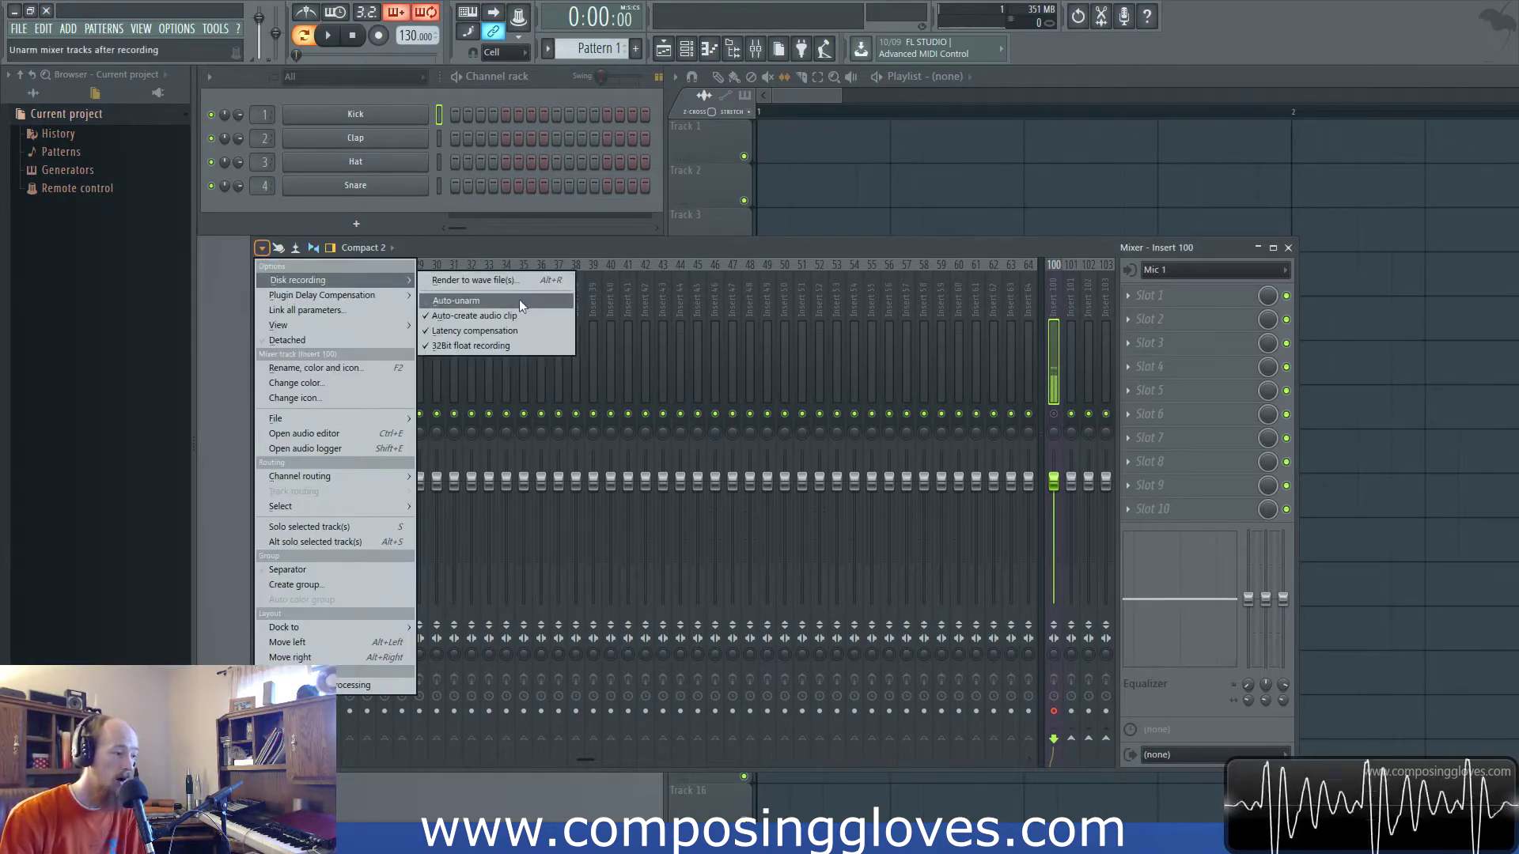
pyautogui.click(705, 259)
# Bring the playlist forward and switch playback to Song mode
pyautogui.click(818, 96)
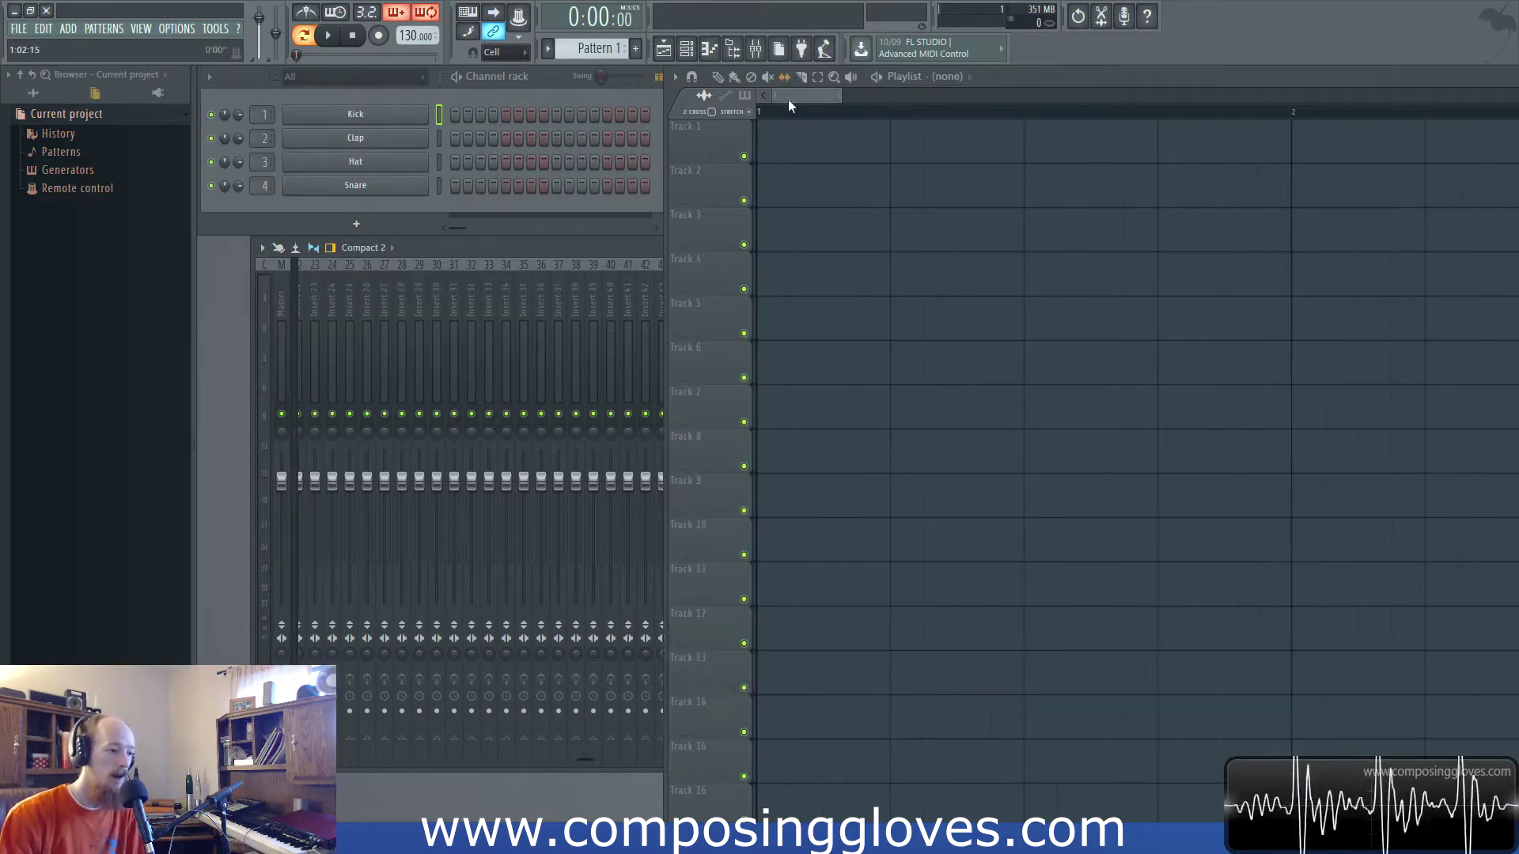
pyautogui.scroll(-3, 810, 332)
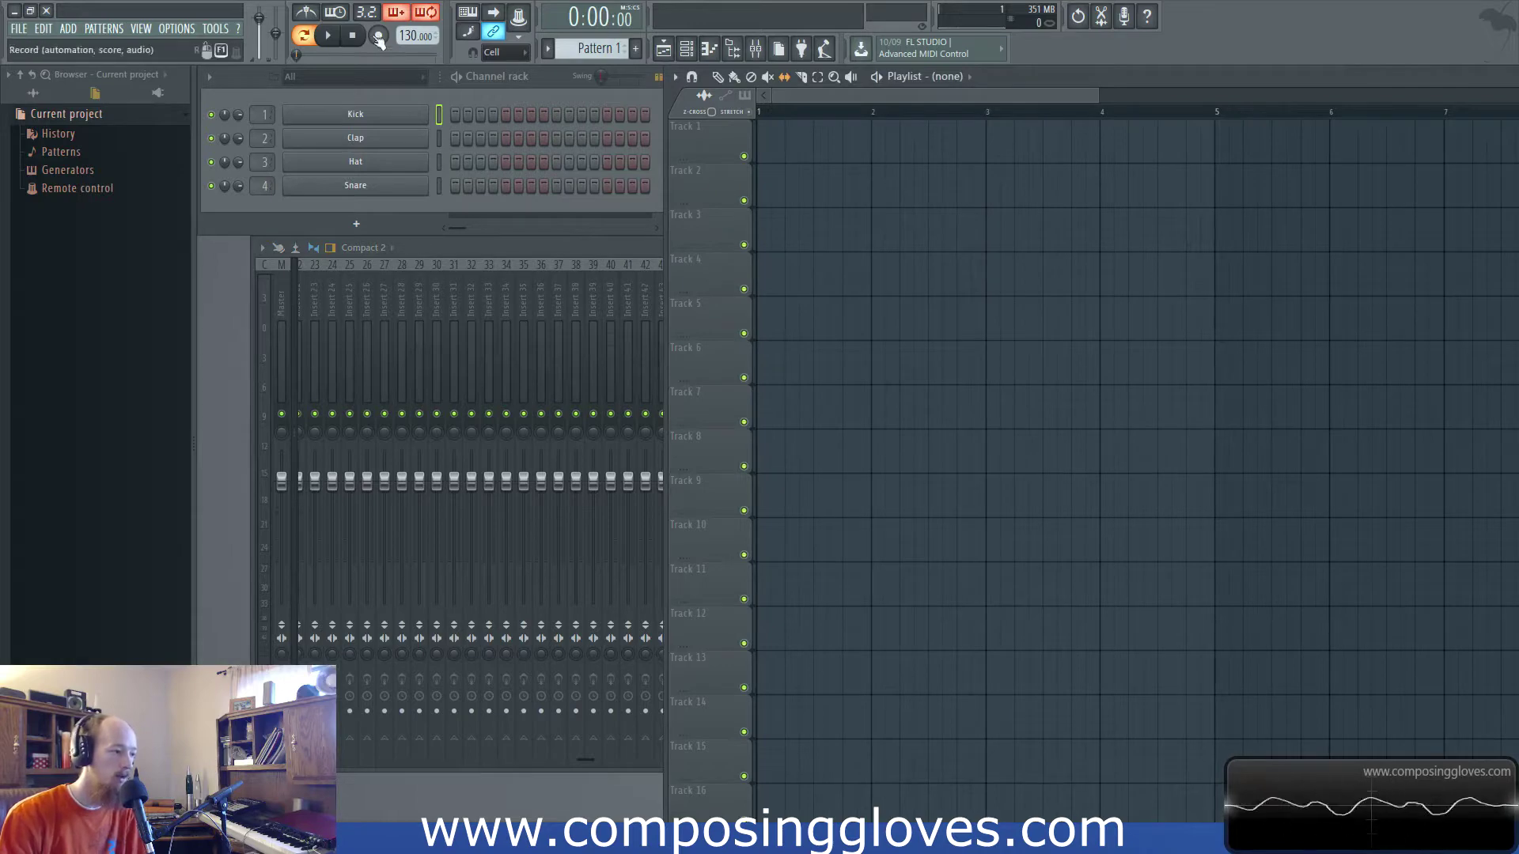
pyautogui.press('l')
pyautogui.press('space')
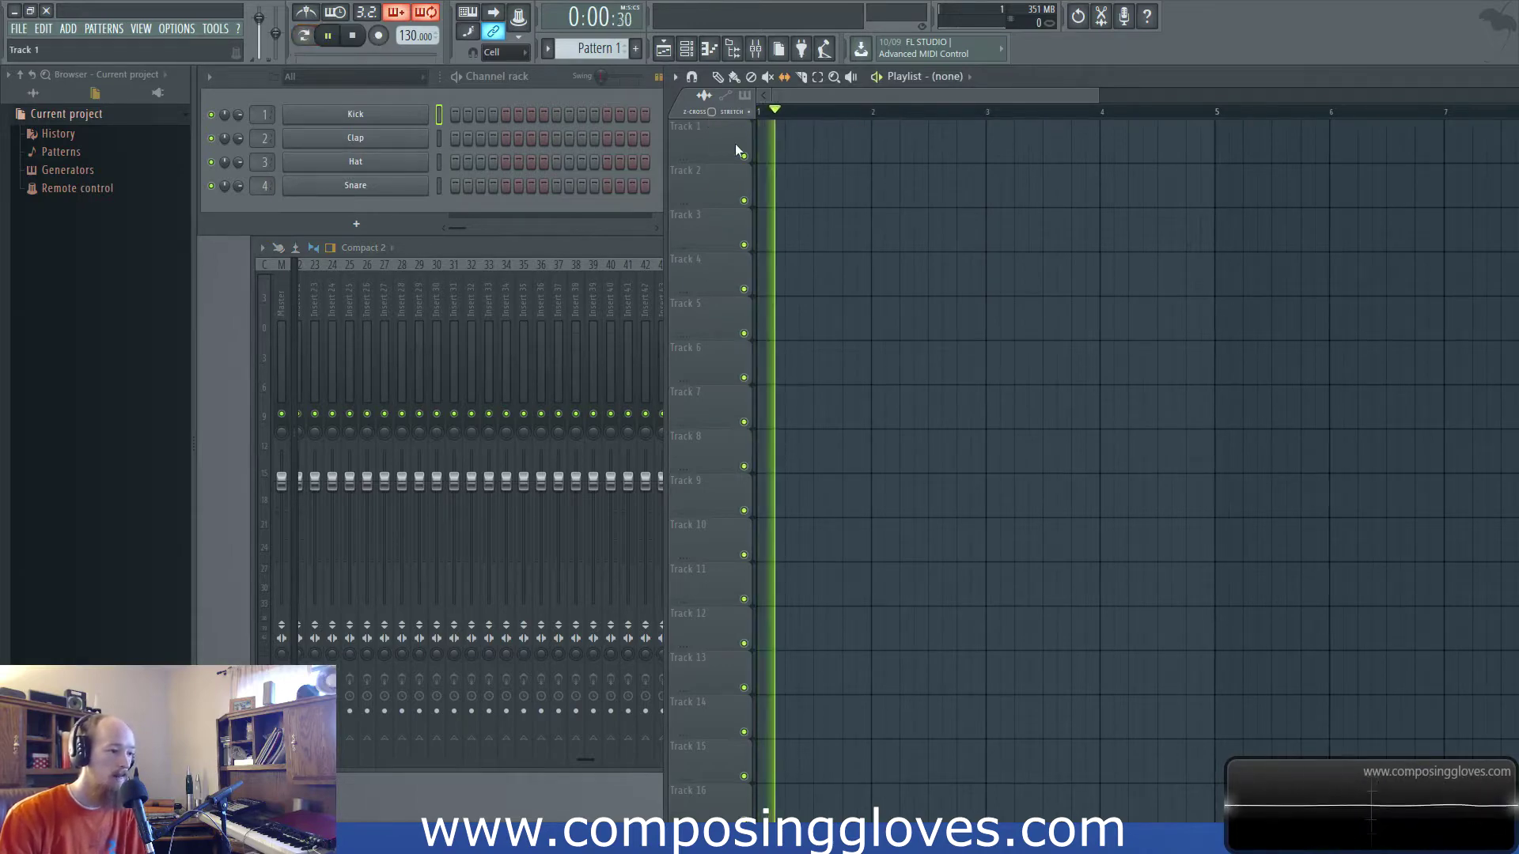
pyautogui.press('space')
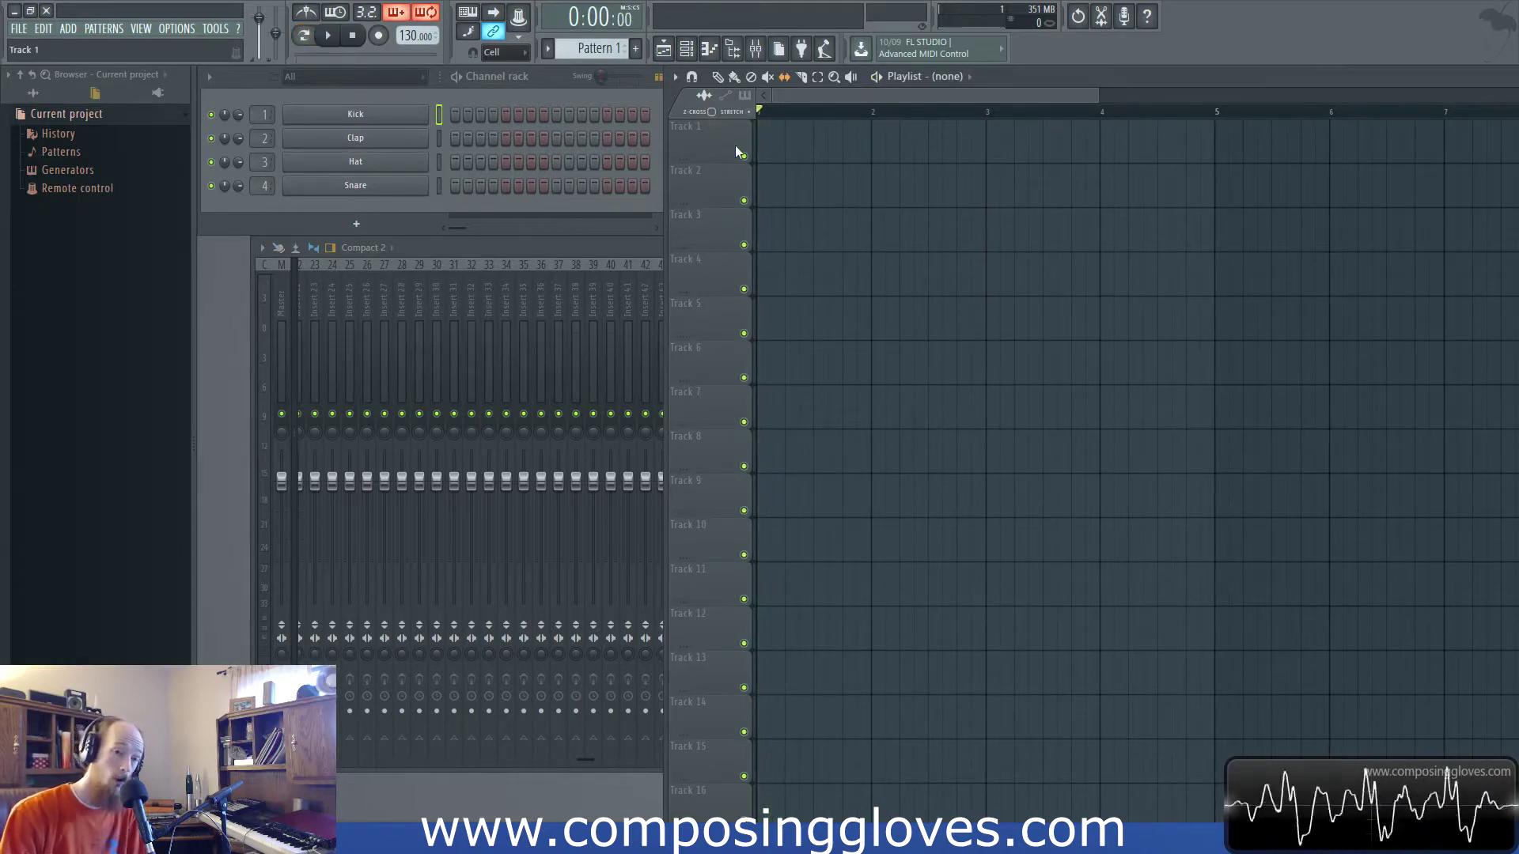
# Record a Mic 1 take into the playlist, creating the untitled_Insert 100_7 clip
pyautogui.click(380, 41)
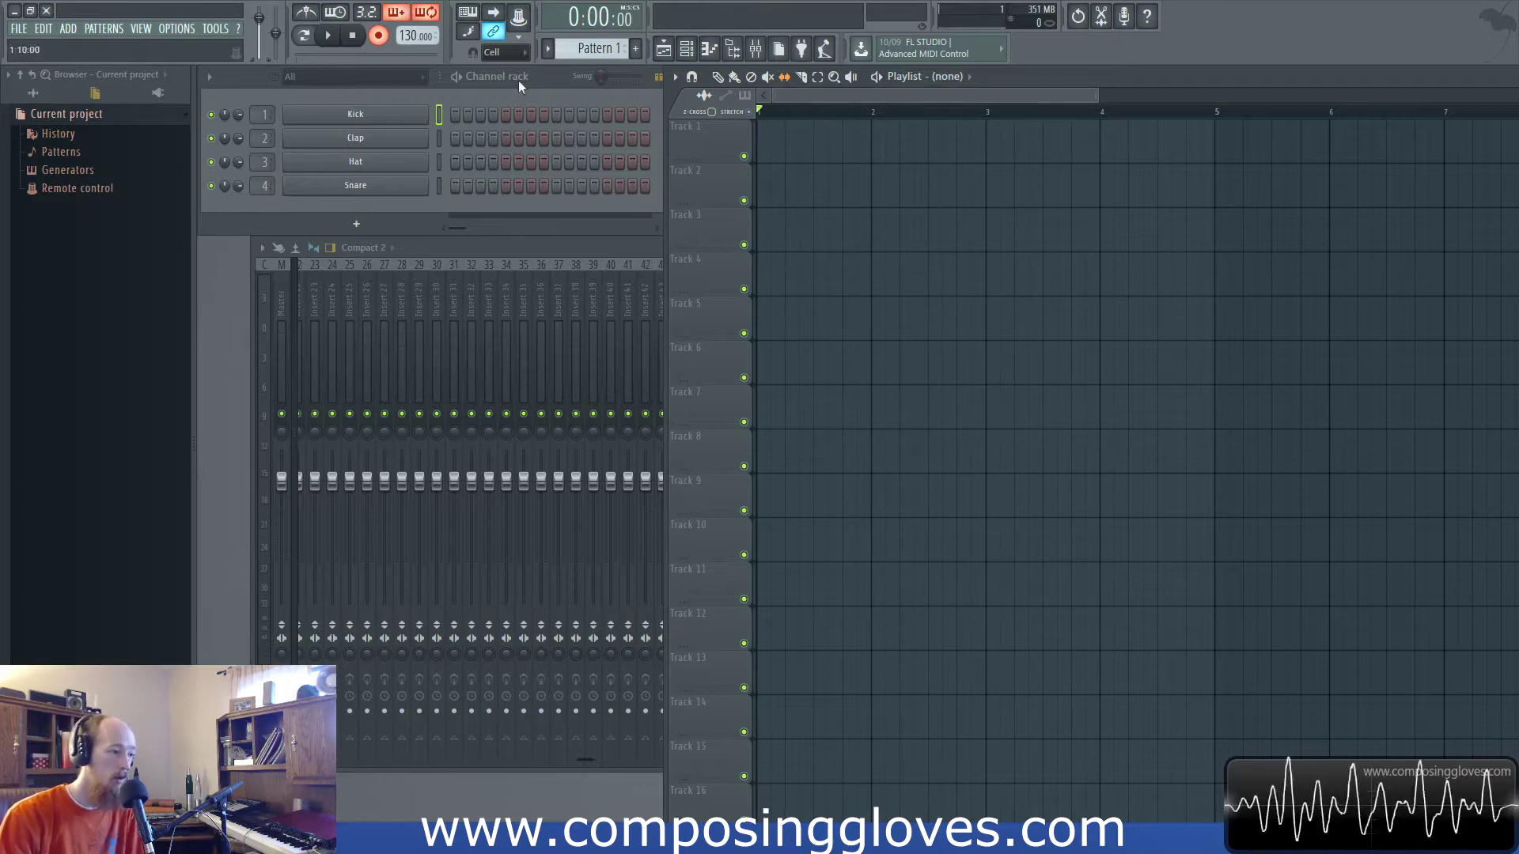
pyautogui.rightClick(381, 36)
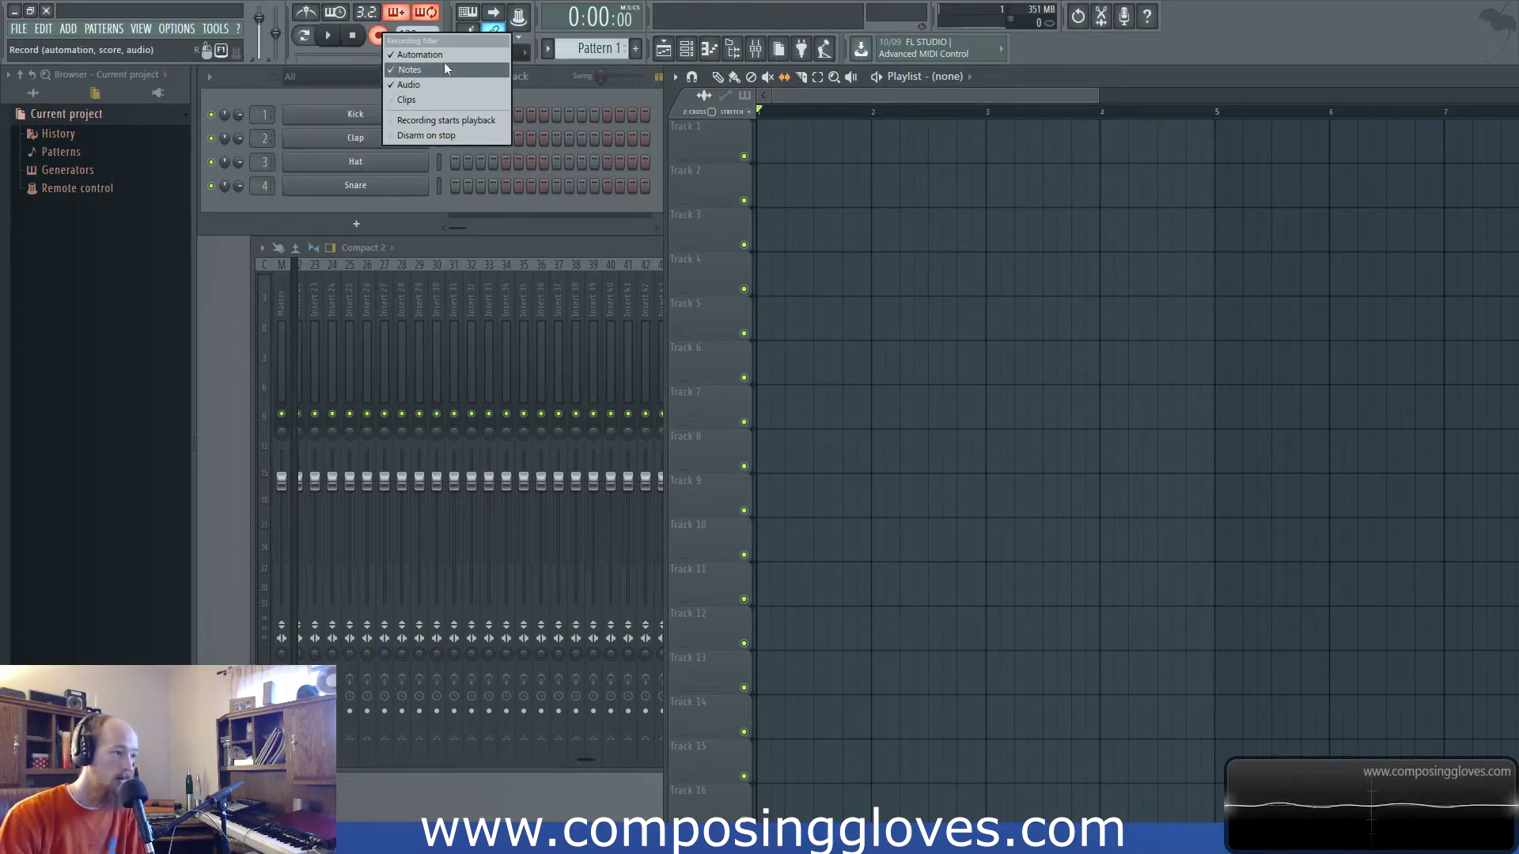
pyautogui.click(808, 97)
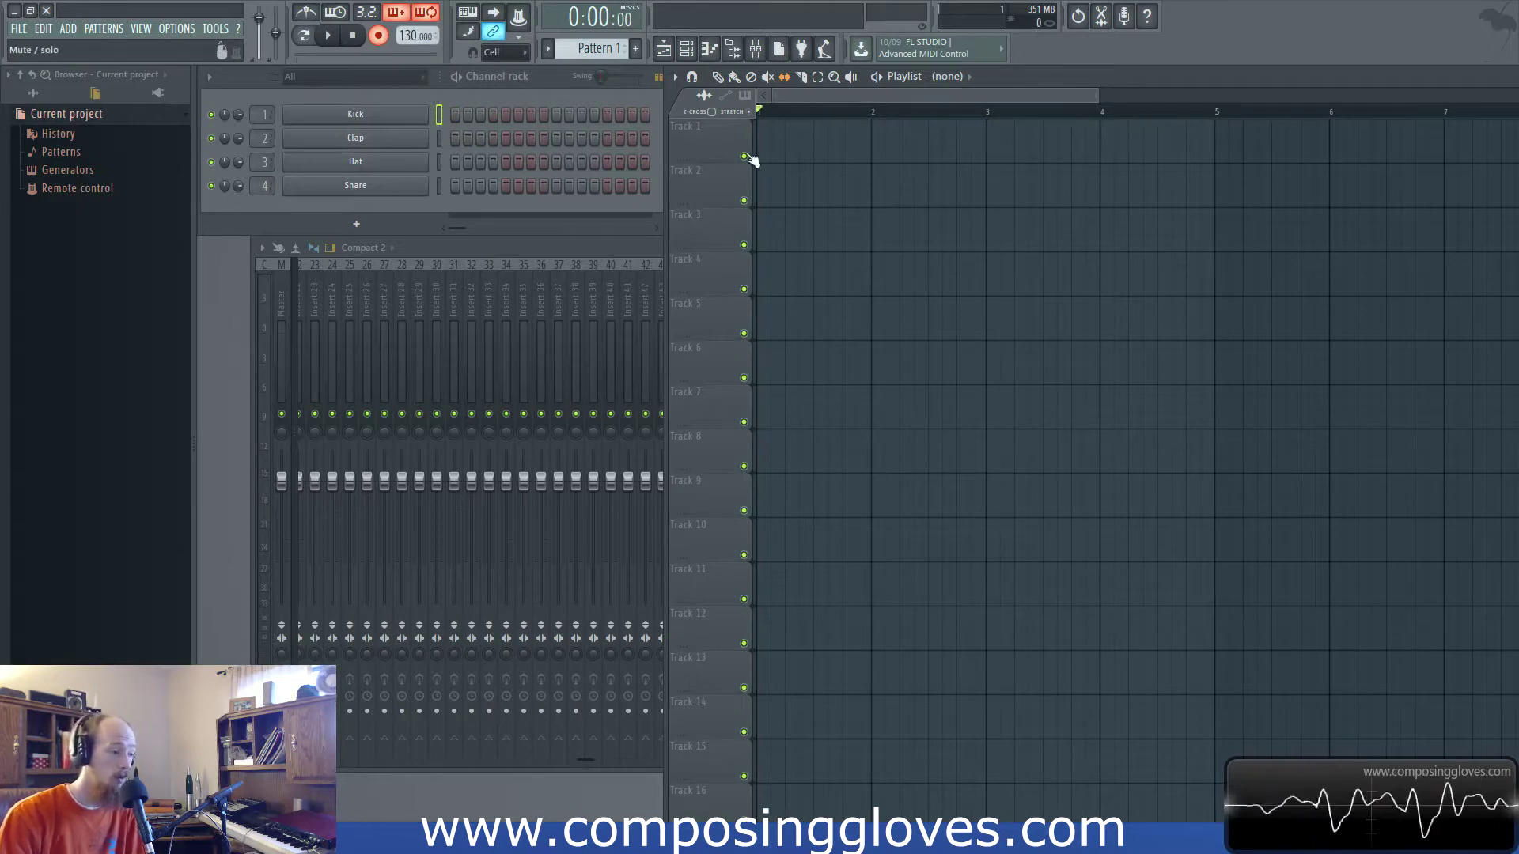
pyautogui.scroll(-2, 859, 174)
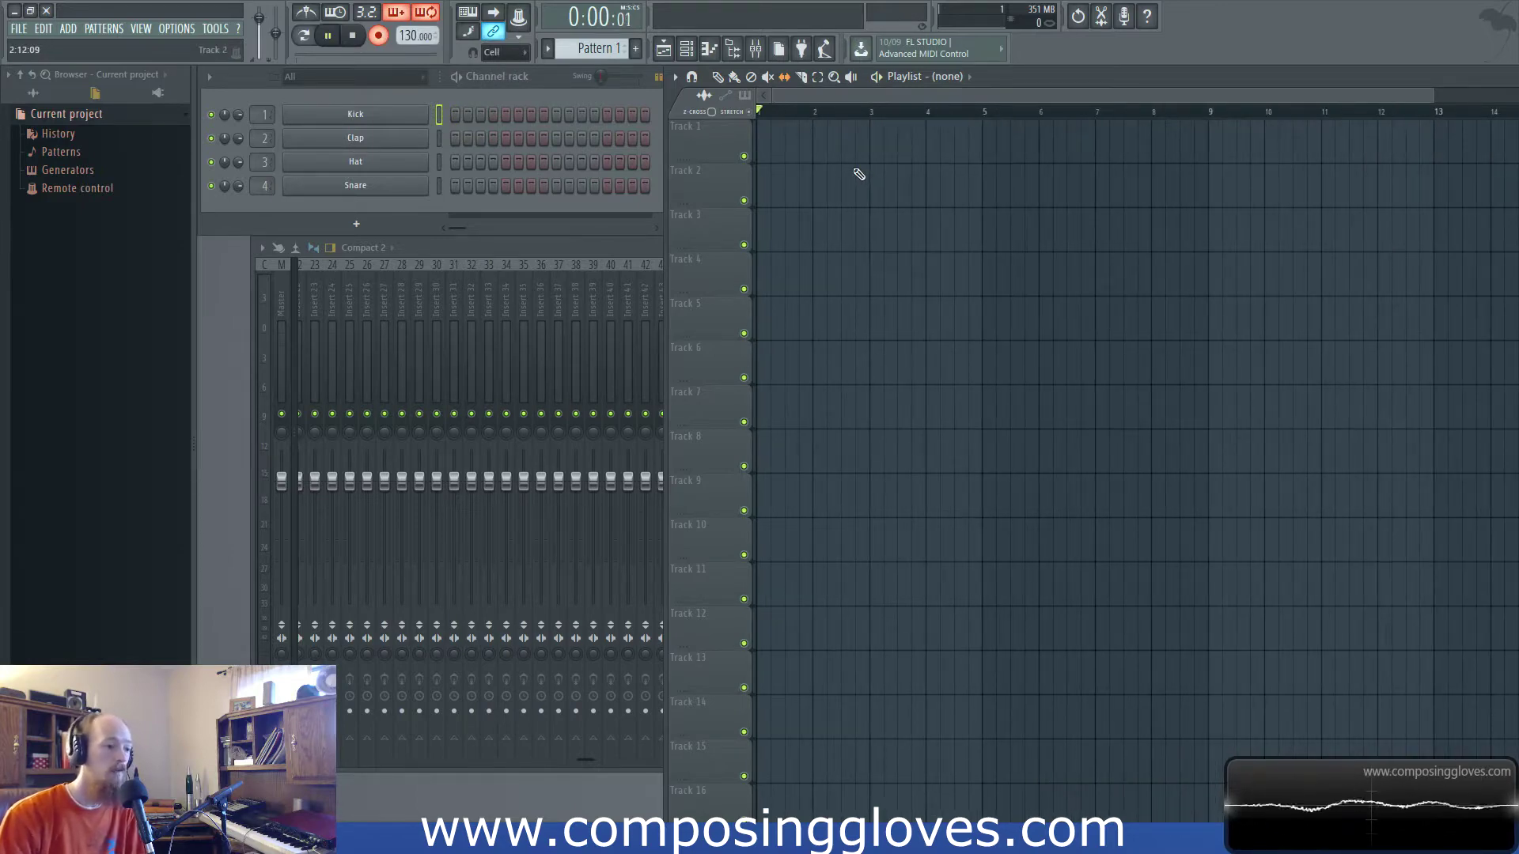
pyautogui.press('space')
pyautogui.scroll(2, 763, 194)
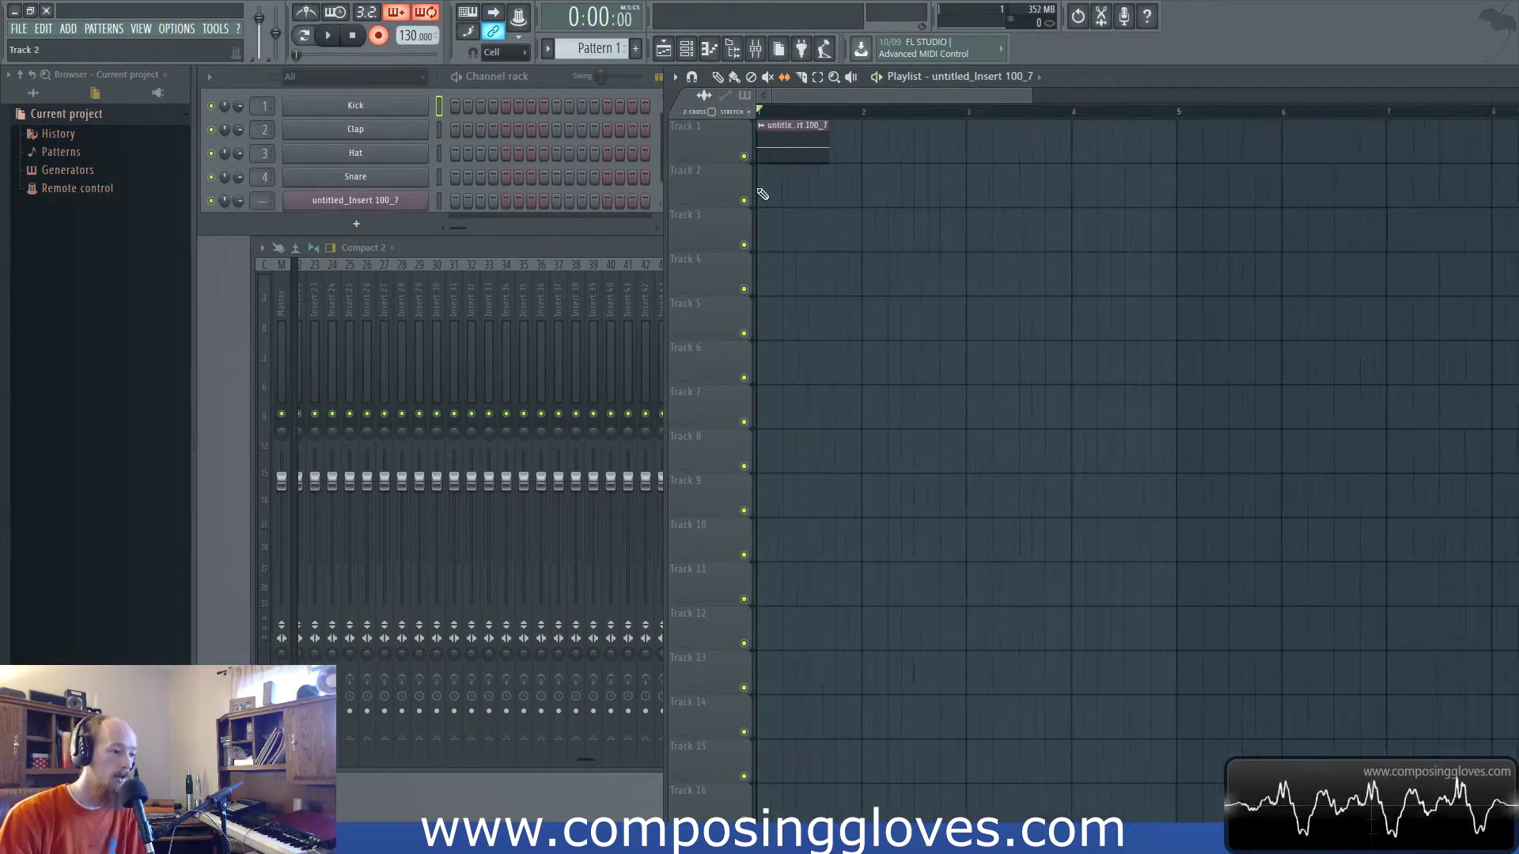
pyautogui.scroll(2, 762, 194)
pyautogui.click(586, 244)
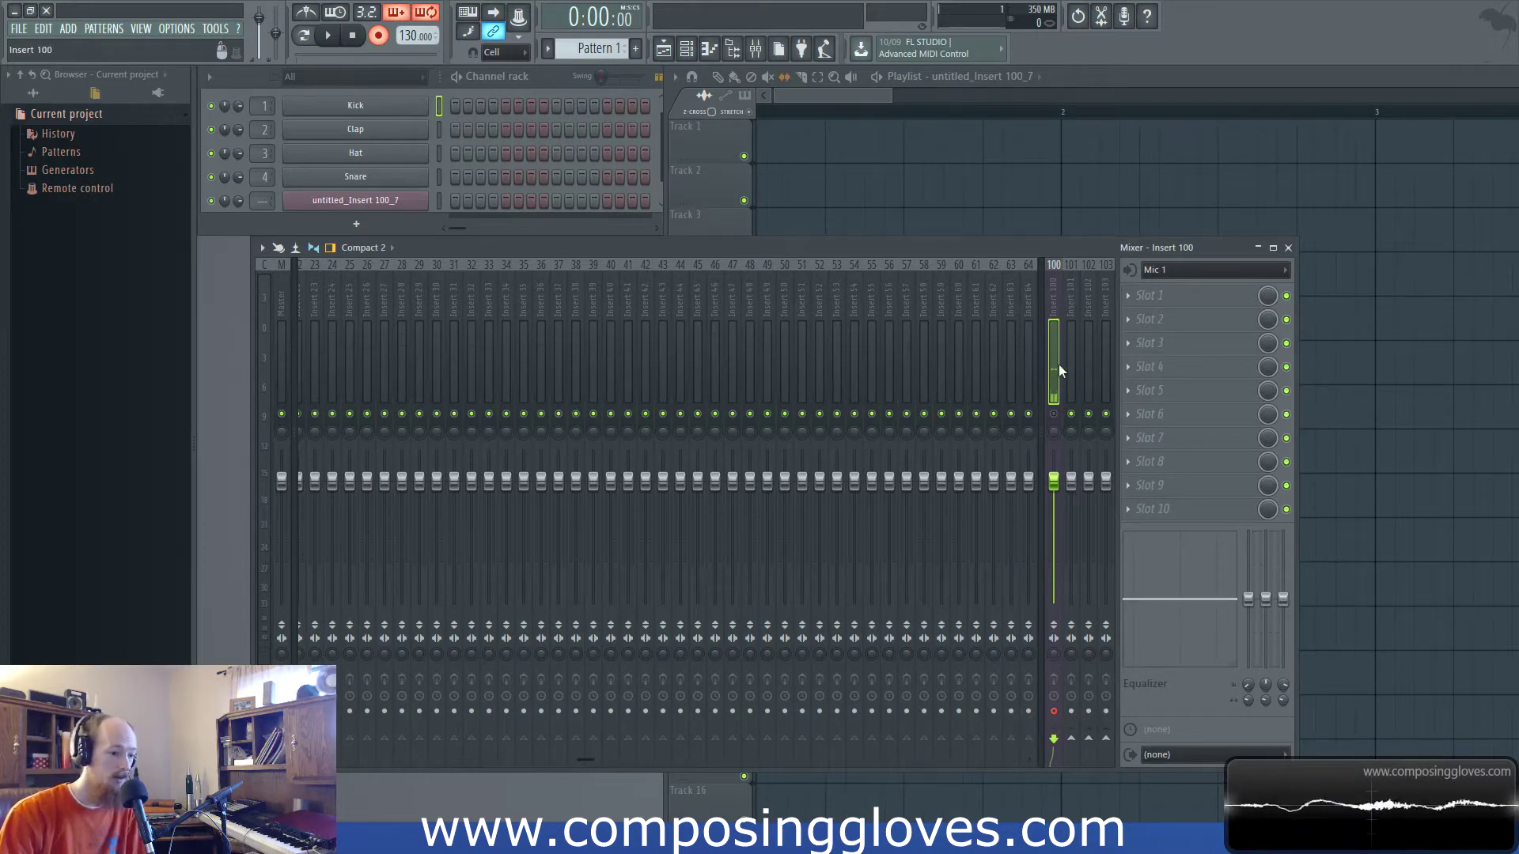
# Arm Insert 100 for disk recording and unmute it so Mic 1 reaches the master
pyautogui.click(999, 380)
pyautogui.click(1055, 366)
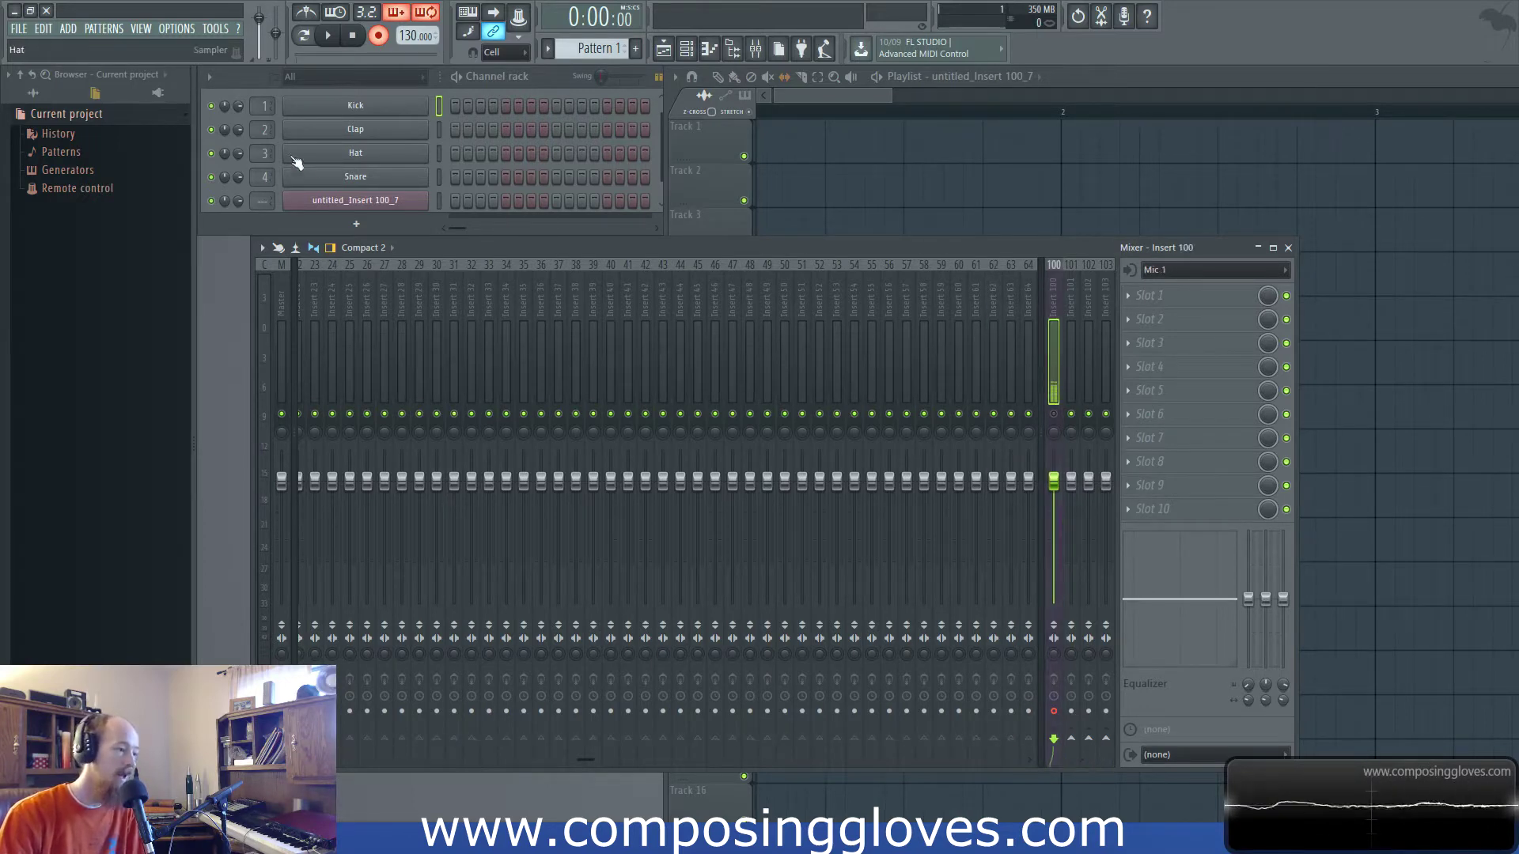
pyautogui.moveTo(923, 253); pyautogui.dragTo(873, 250)
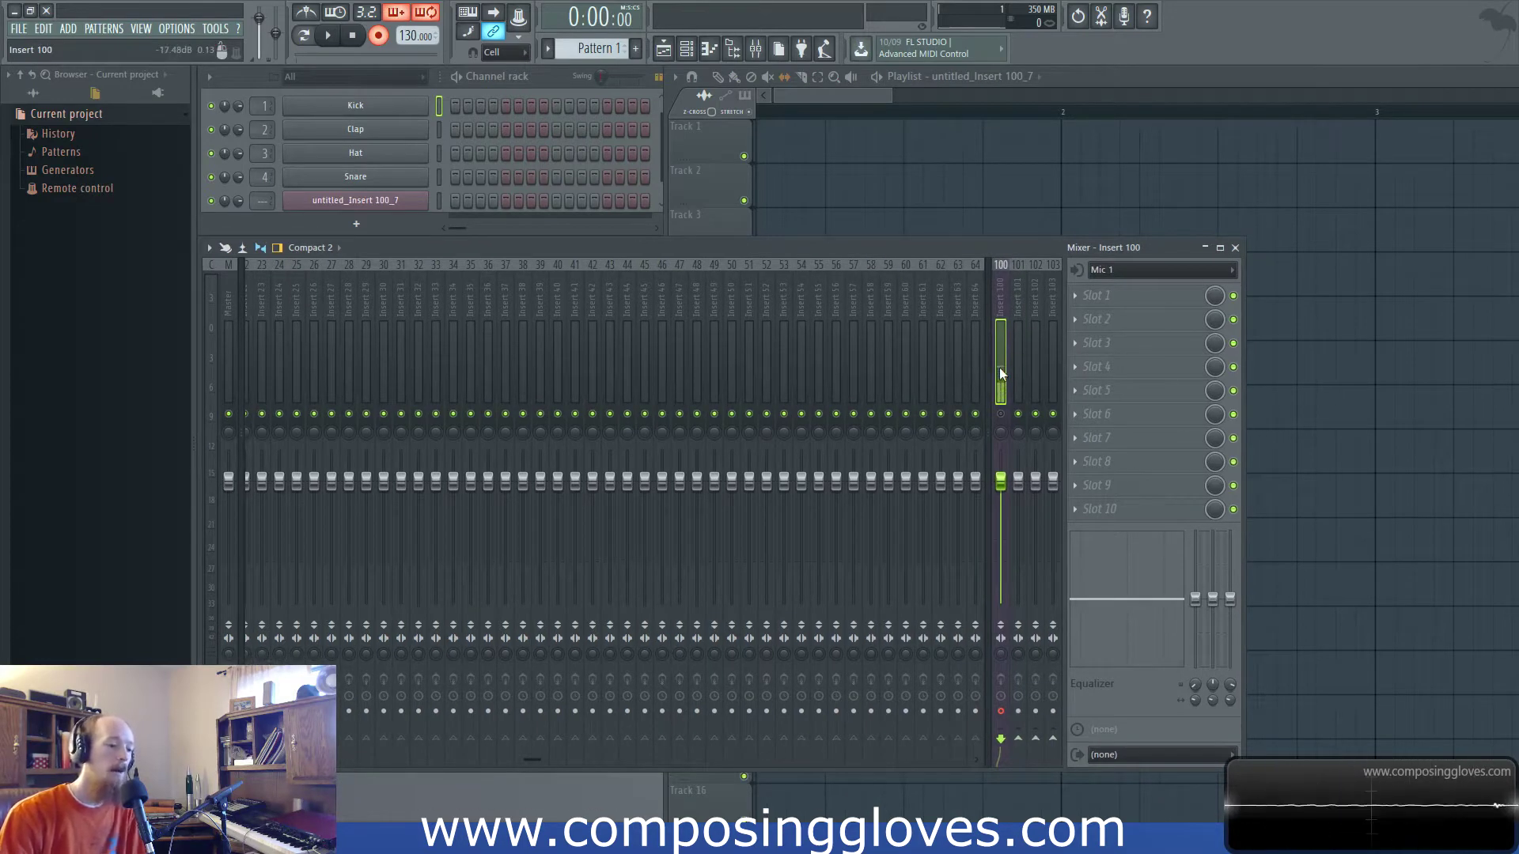
pyautogui.click(1000, 711)
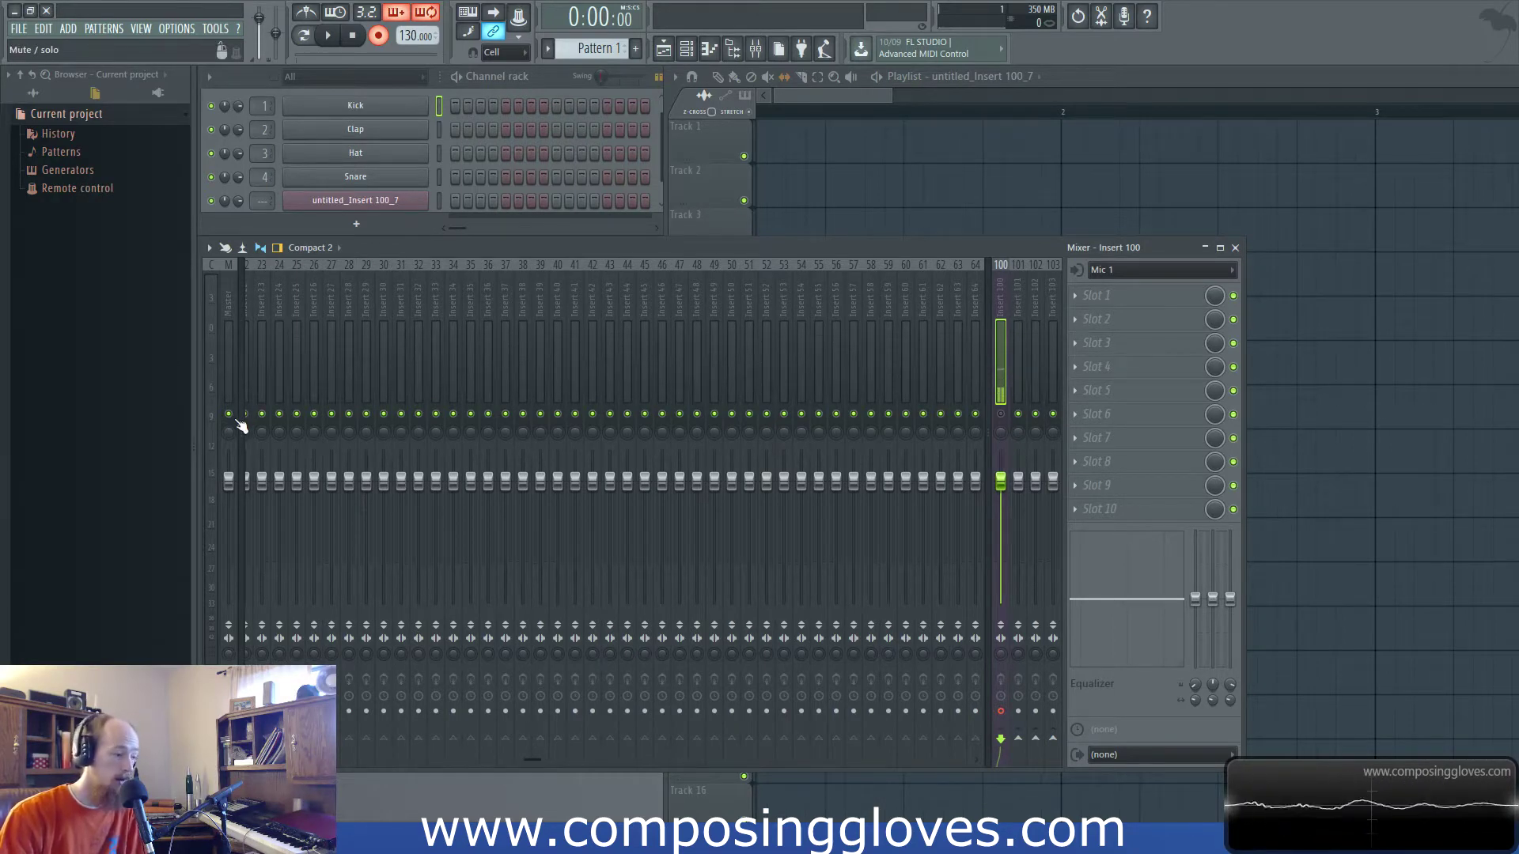
pyautogui.click(1000, 413)
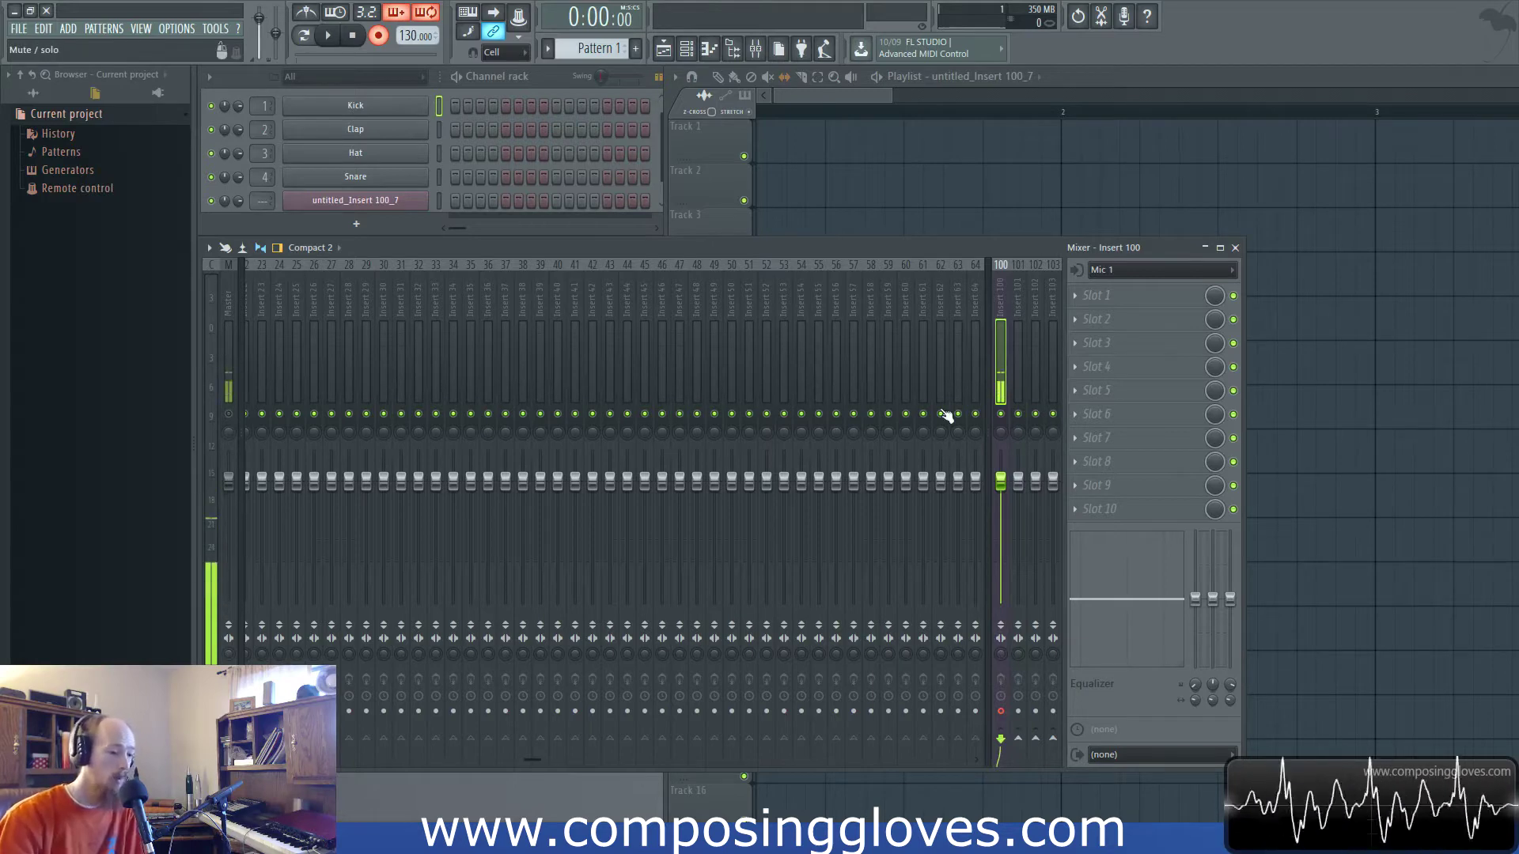
# Reselect Insert 100 and bring the playlist back in front
pyautogui.moveTo(752, 249)
pyautogui.mouseDown()
pyautogui.moveTo(751, 273)
pyautogui.moveTo(753, 256)
pyautogui.mouseUp()
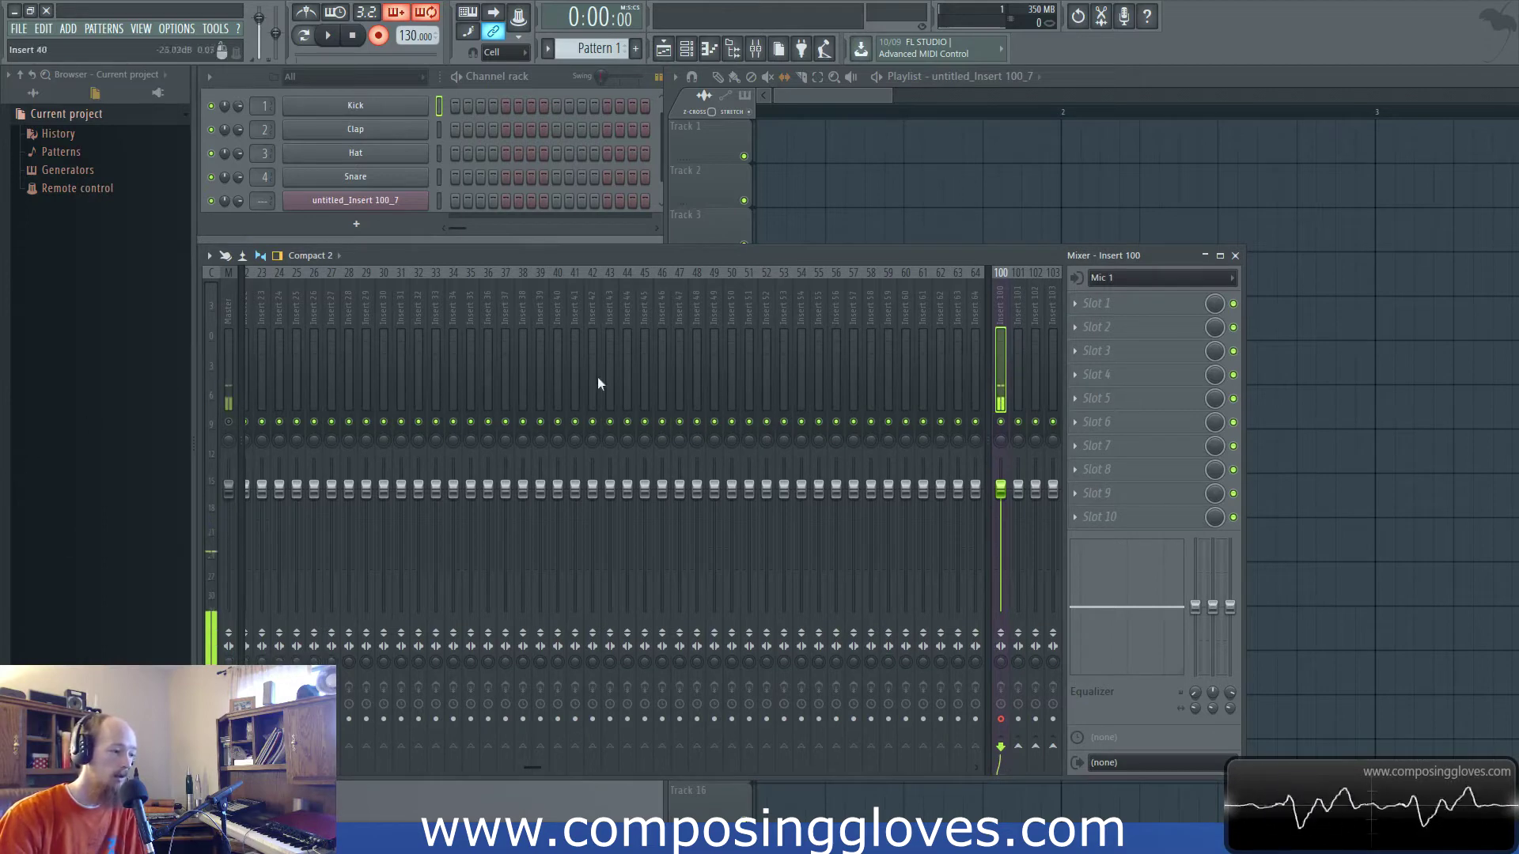
pyautogui.click(224, 340)
pyautogui.click(996, 364)
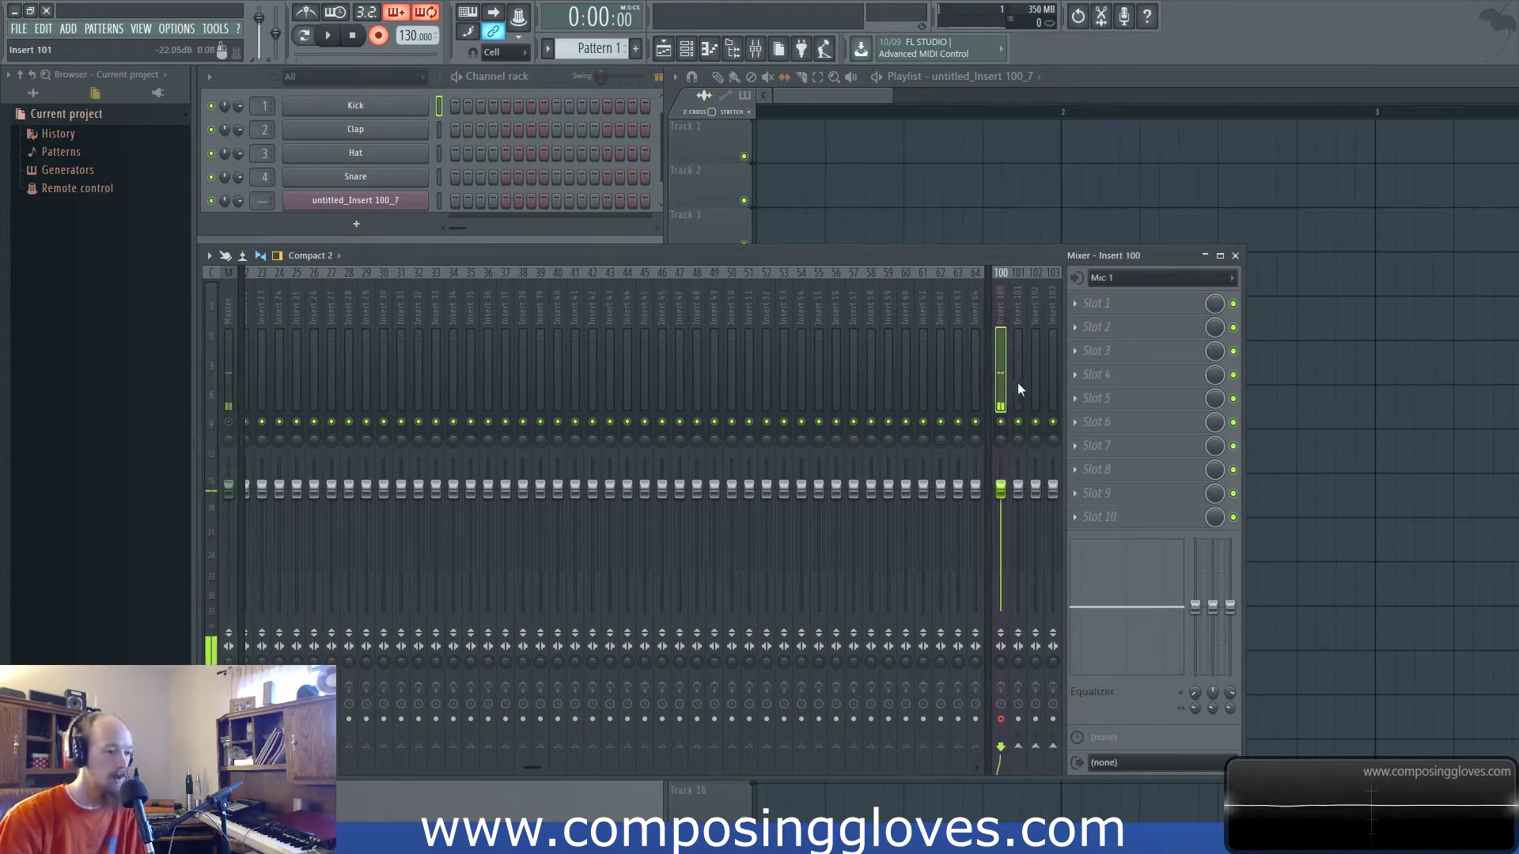
pyautogui.click(841, 113)
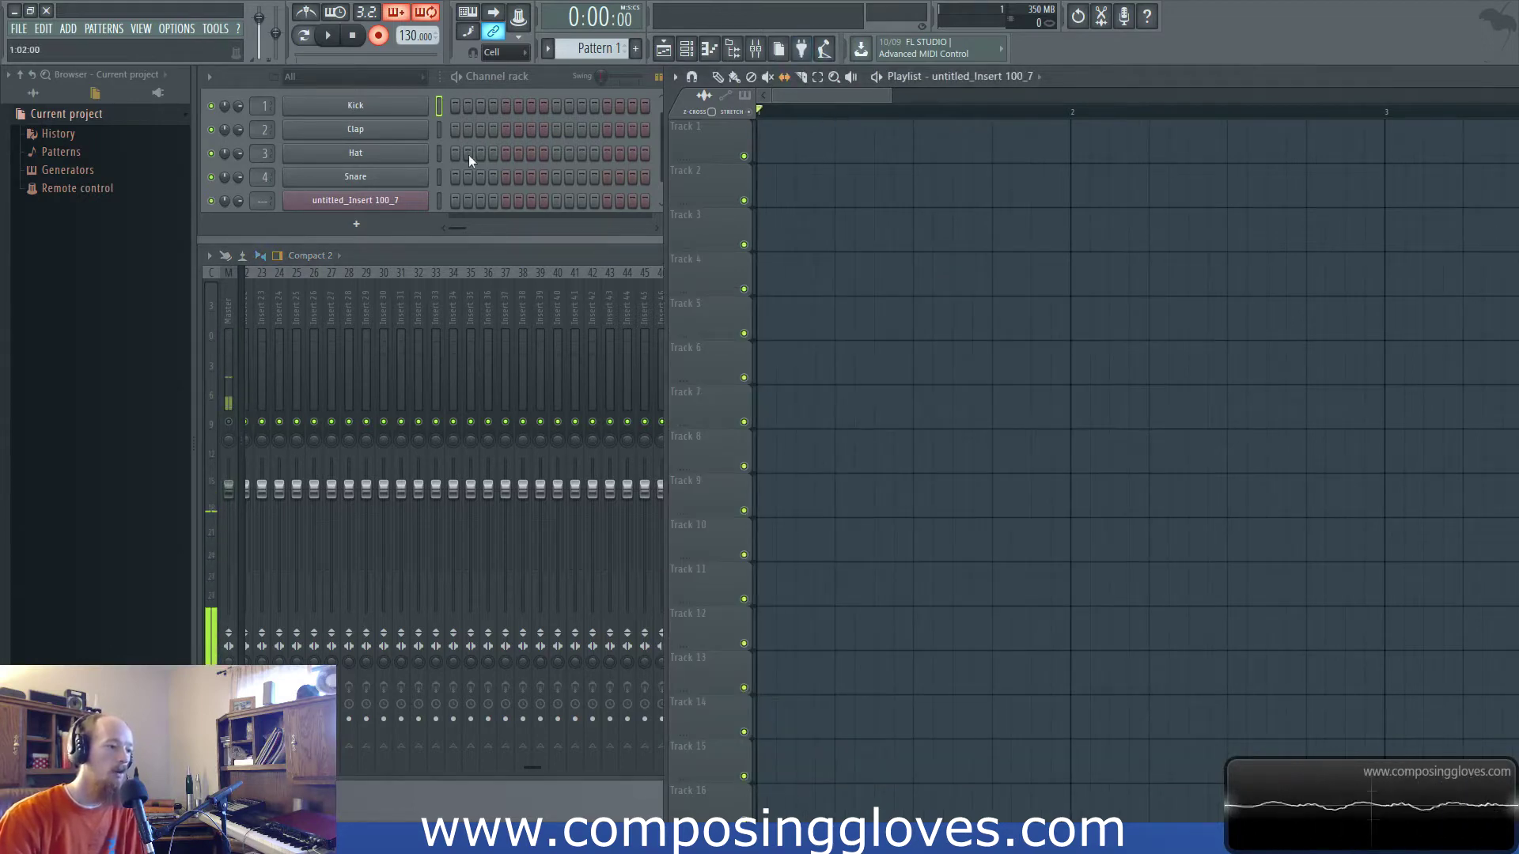
# Record another take and normalize the new untitled_Insert 100_8 clip to 0 dB
pyautogui.press('space')
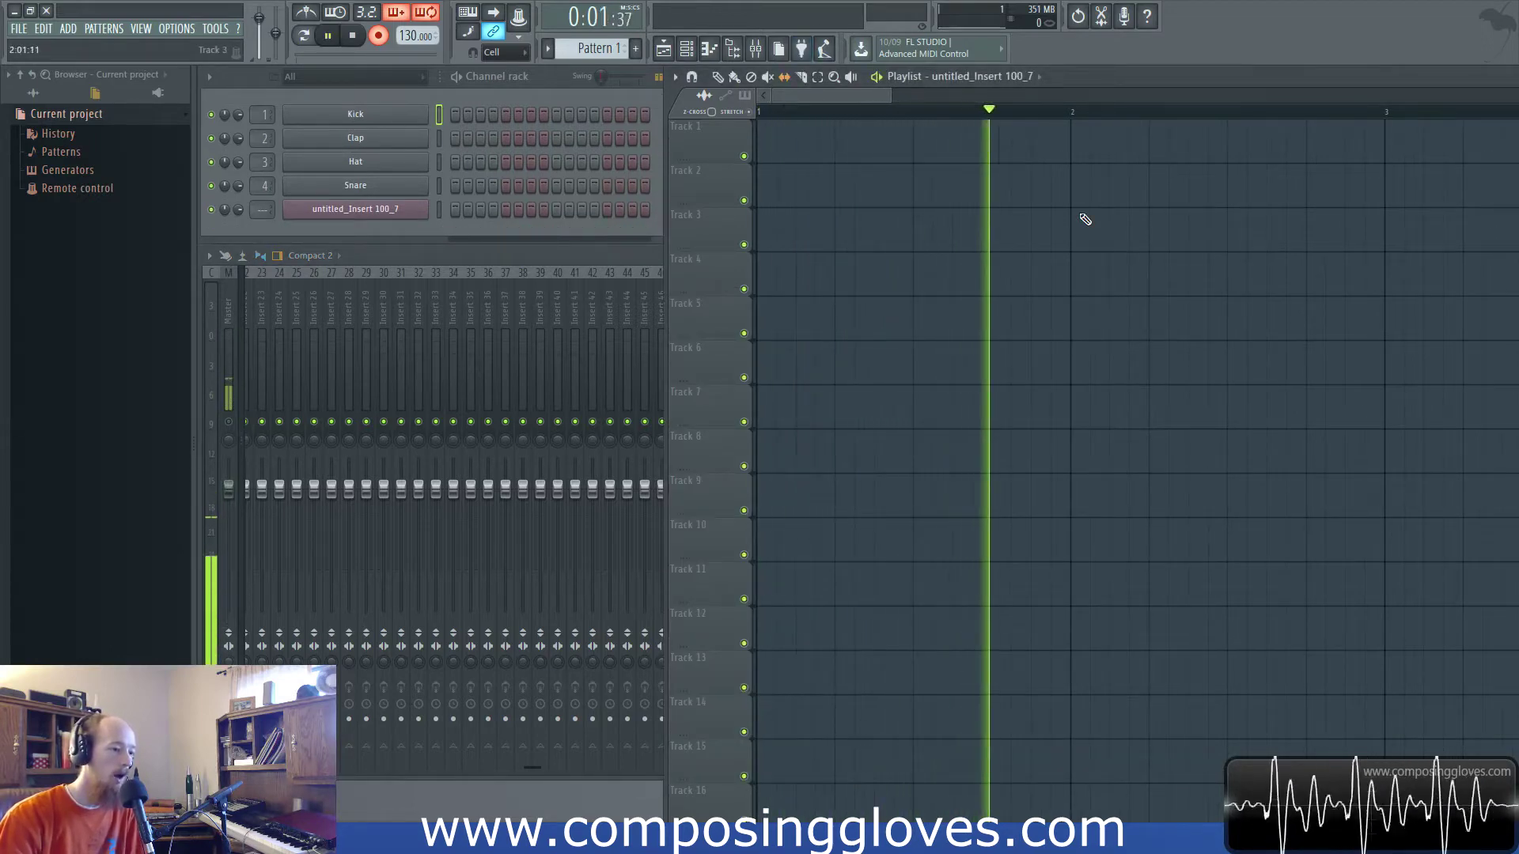
pyautogui.press('space')
pyautogui.doubleClick(847, 152)
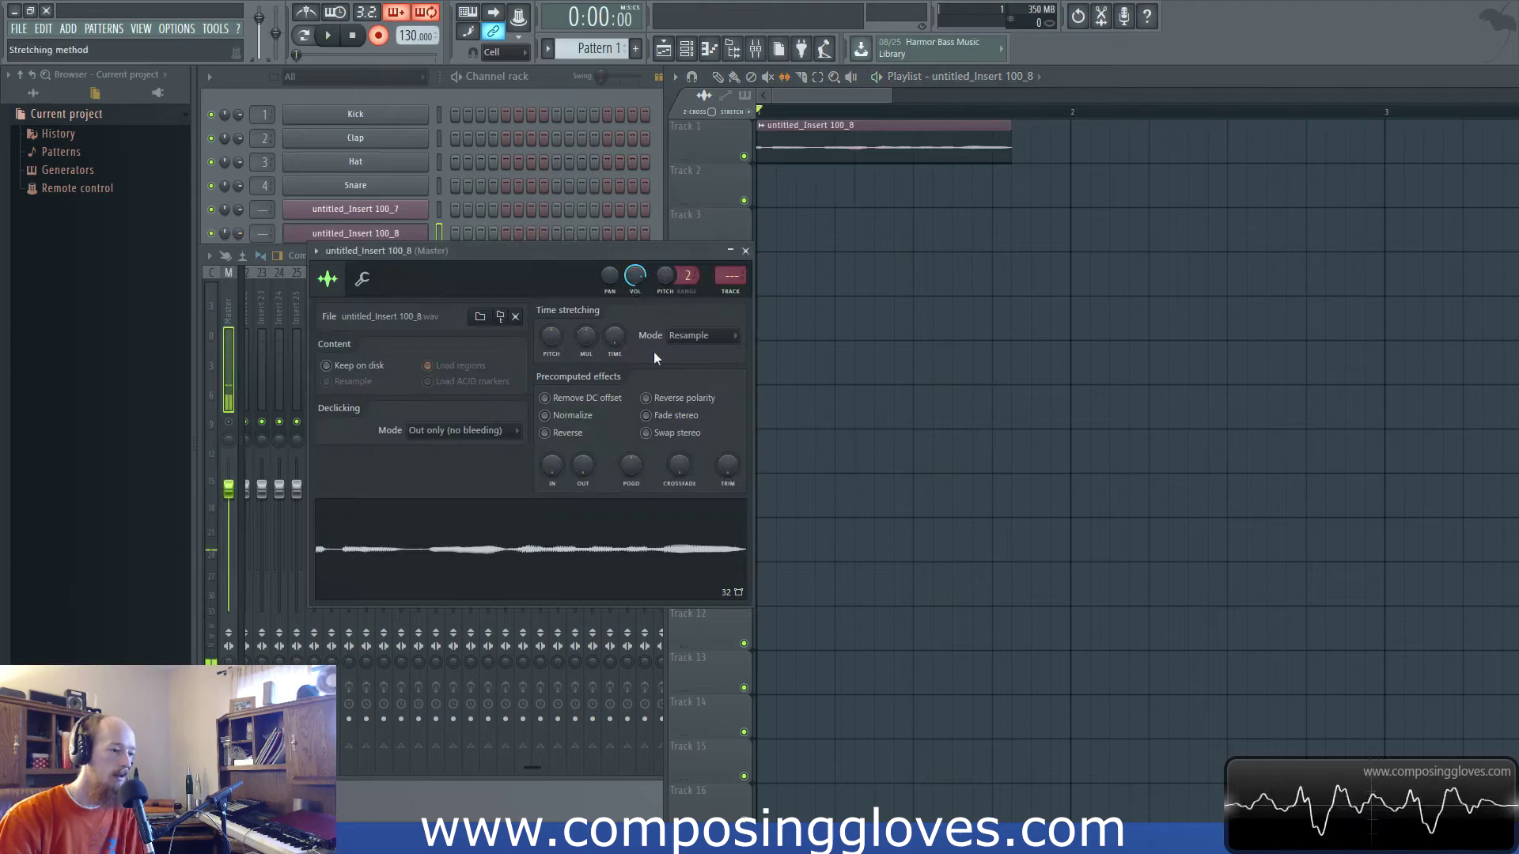
pyautogui.click(544, 415)
pyautogui.click(745, 250)
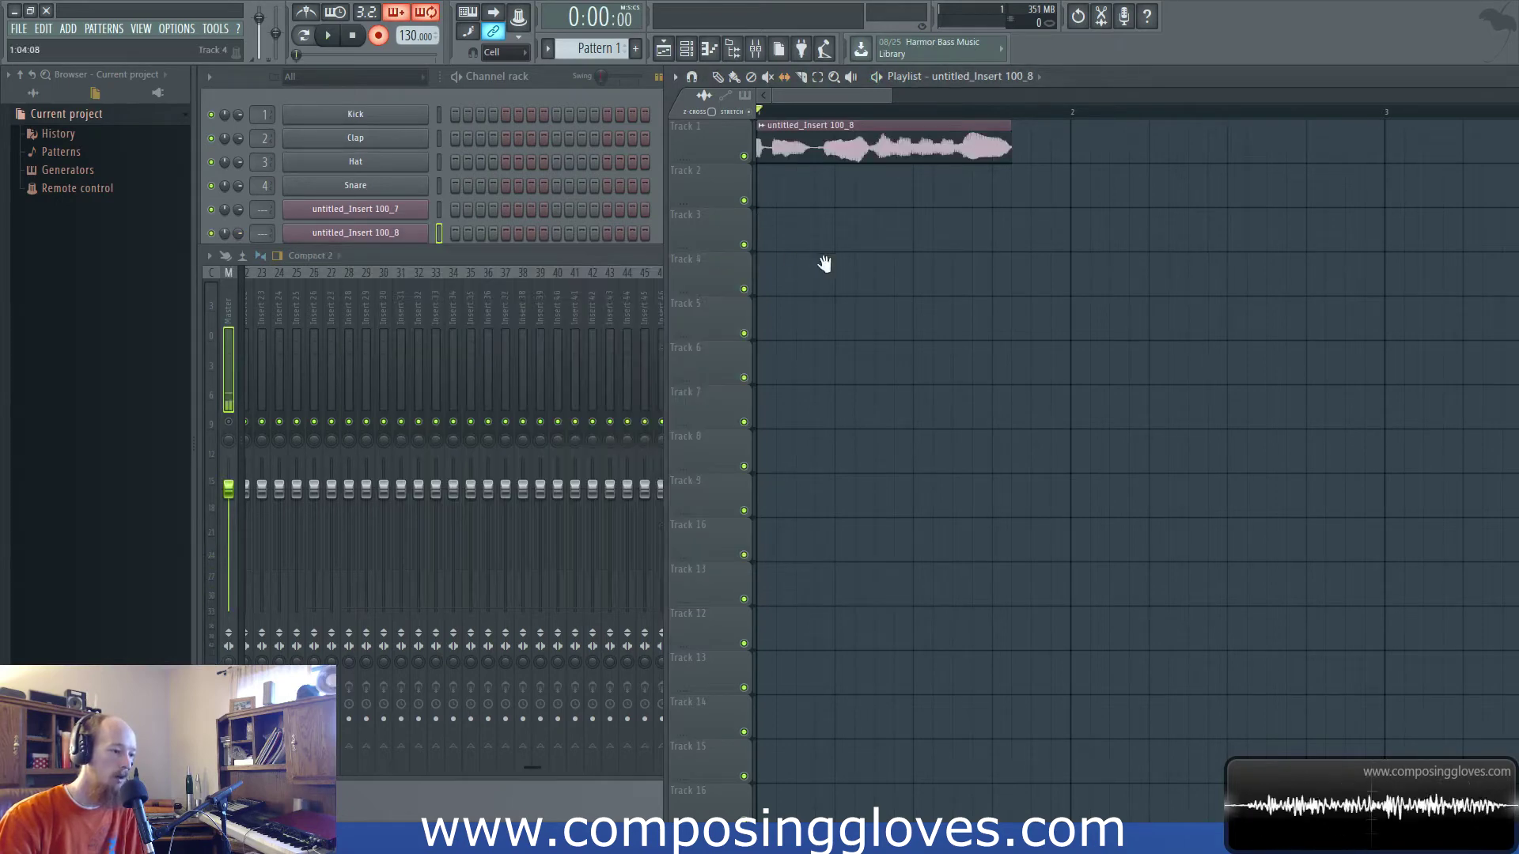
# Delete the recorded clip from Track 1 and toggle the recording countdown on then off
pyautogui.rightClick(827, 268)
pyautogui.click(838, 304)
pyautogui.rightClick(870, 146)
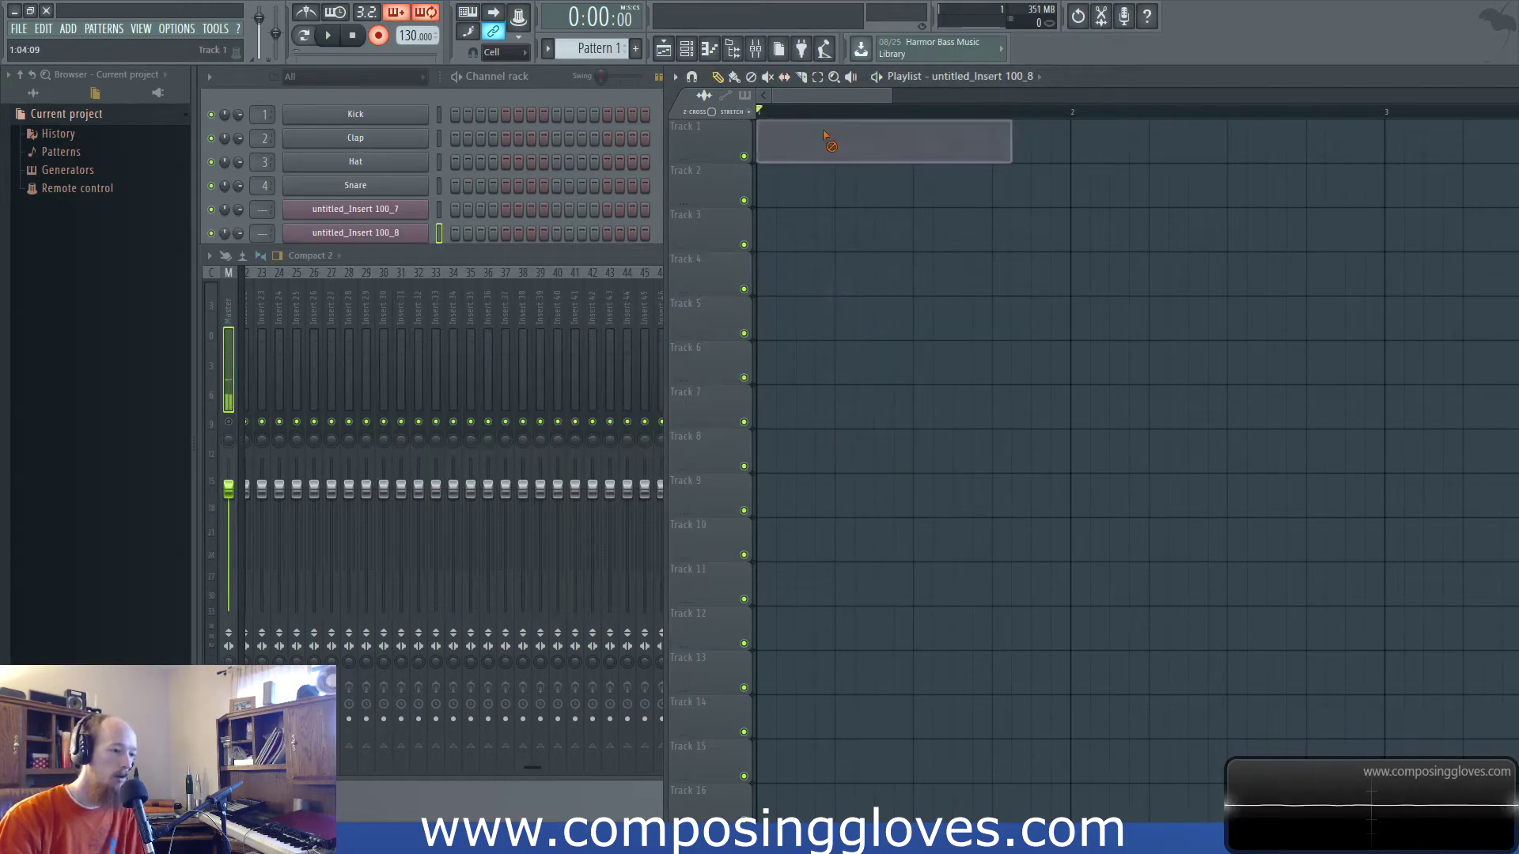
pyautogui.click(615, 248)
pyautogui.click(374, 18)
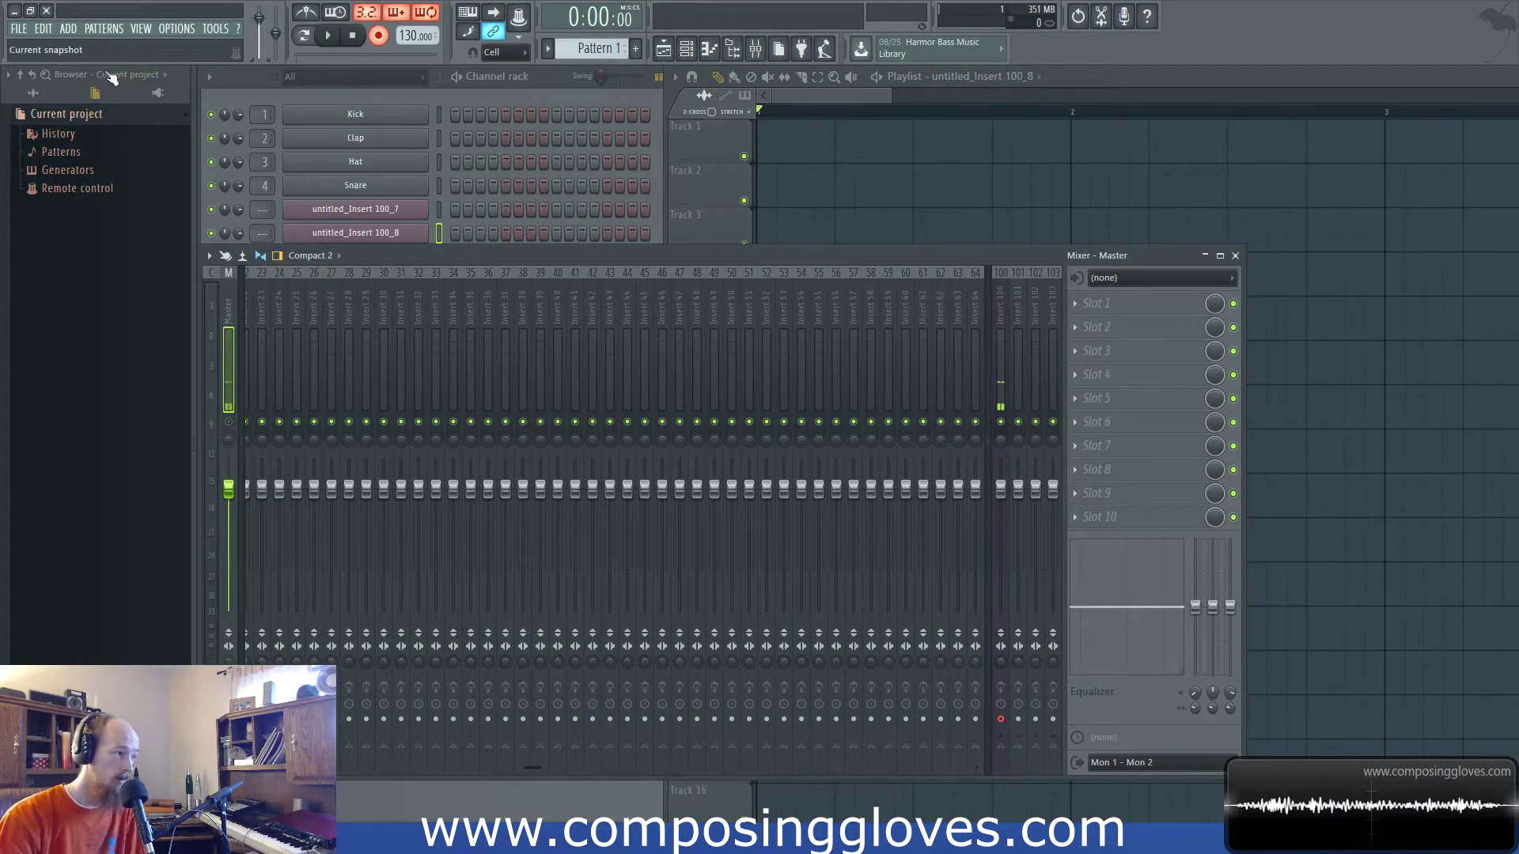
pyautogui.click(368, 16)
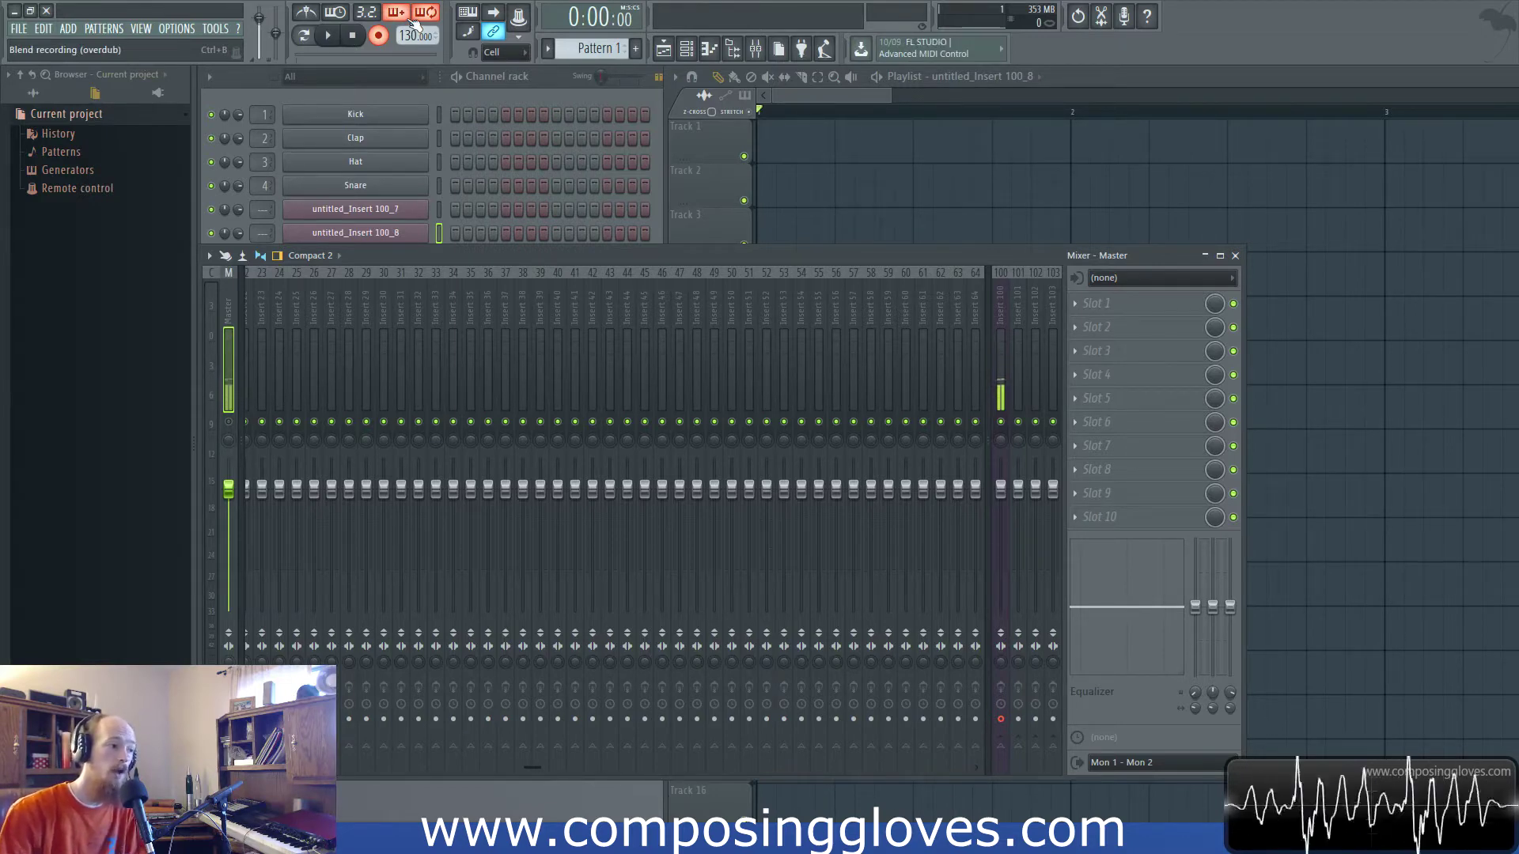
# Loop-record Mic 1 takes over a bar 1–2 playlist selection
pyautogui.click(865, 93)
pyautogui.moveTo(775, 111); pyautogui.dragTo(1060, 142)
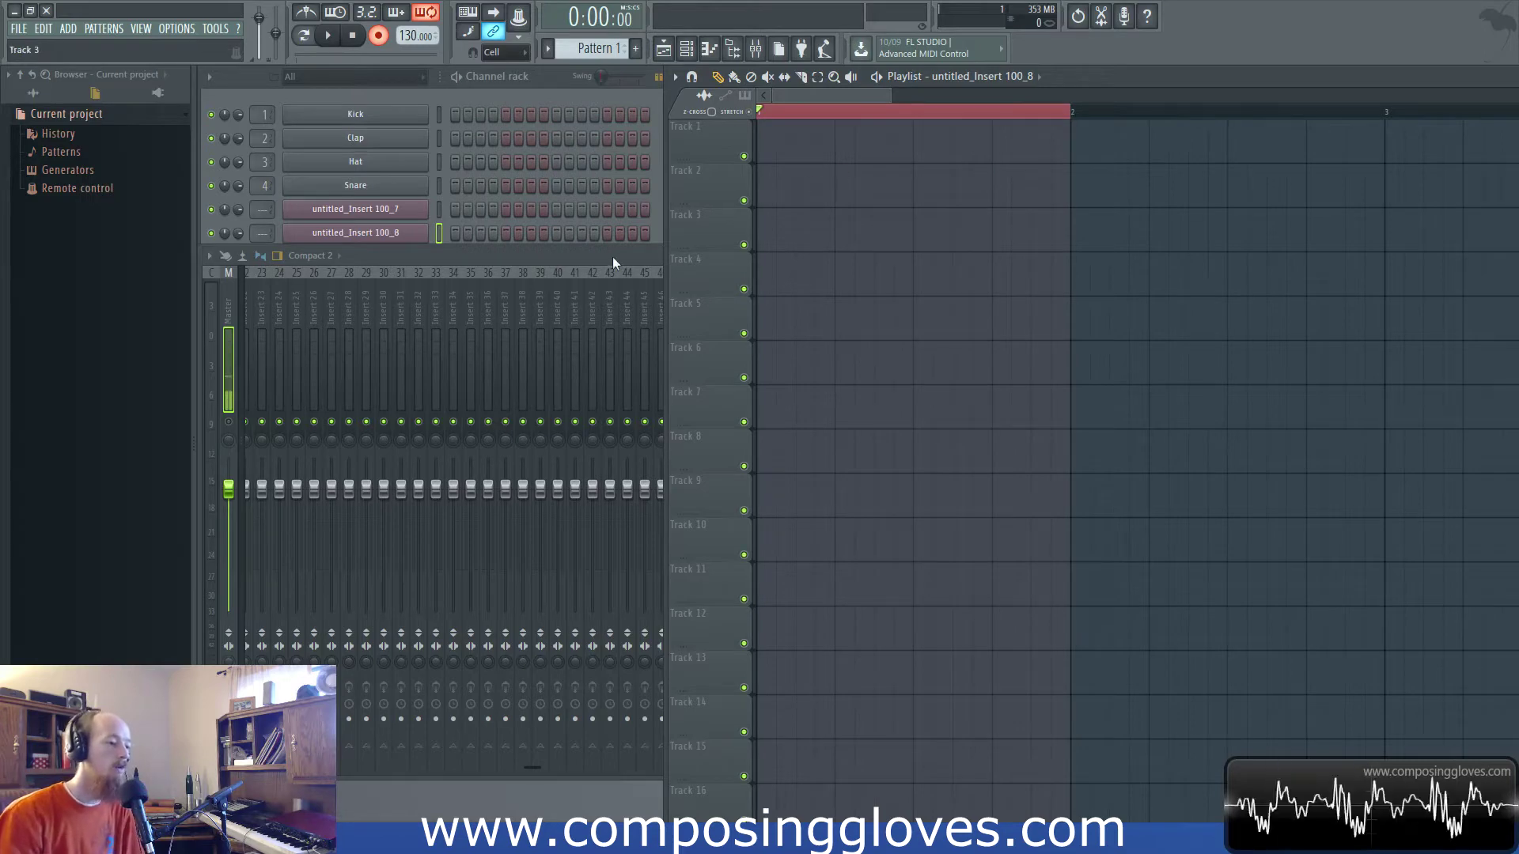
pyautogui.moveTo(612, 256); pyautogui.dragTo(621, 282)
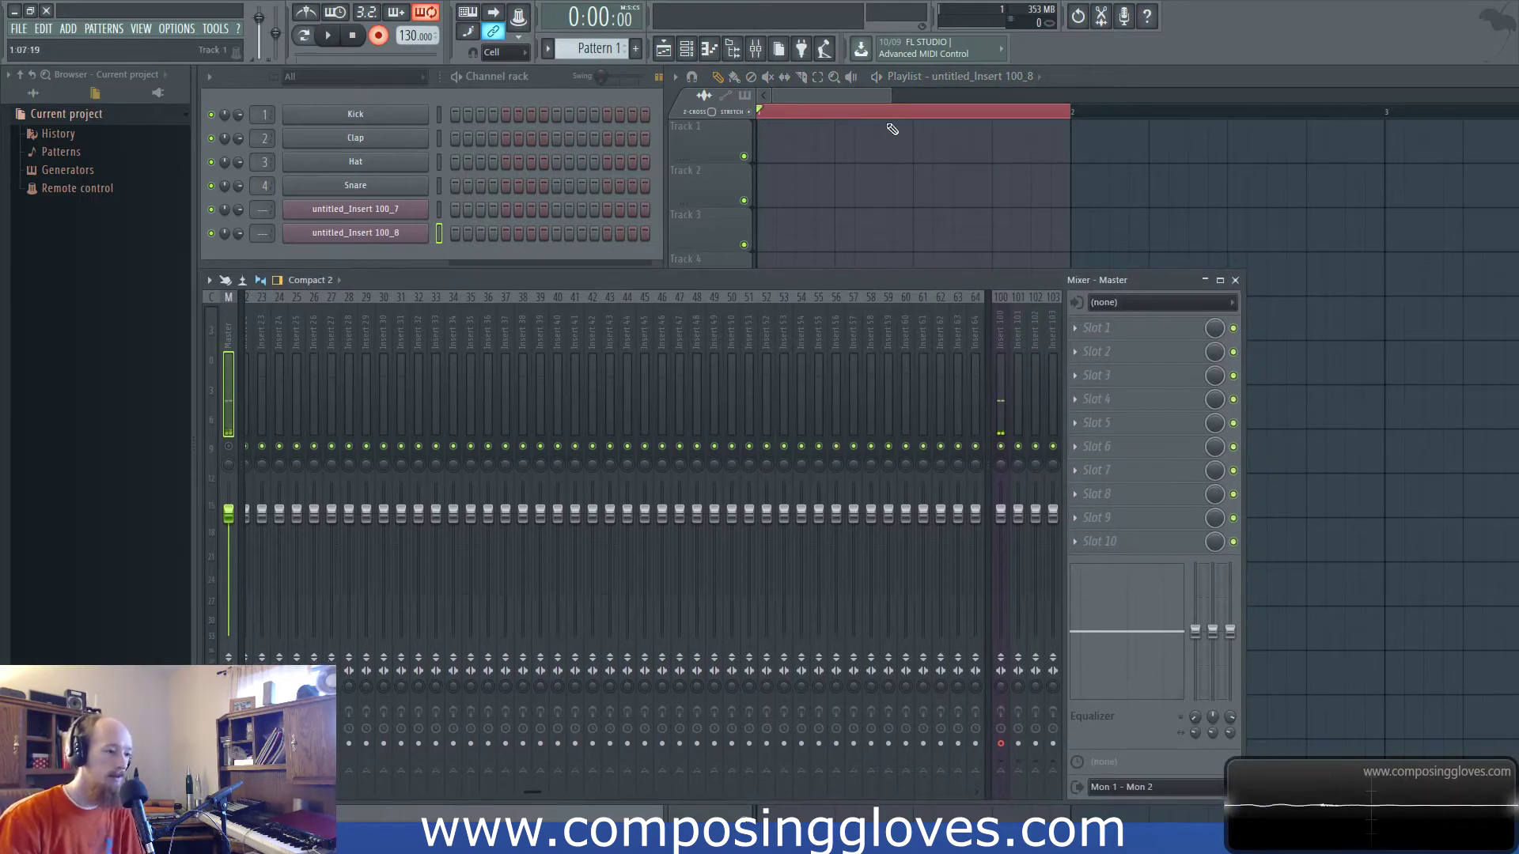
pyautogui.click(844, 93)
pyautogui.press('space')
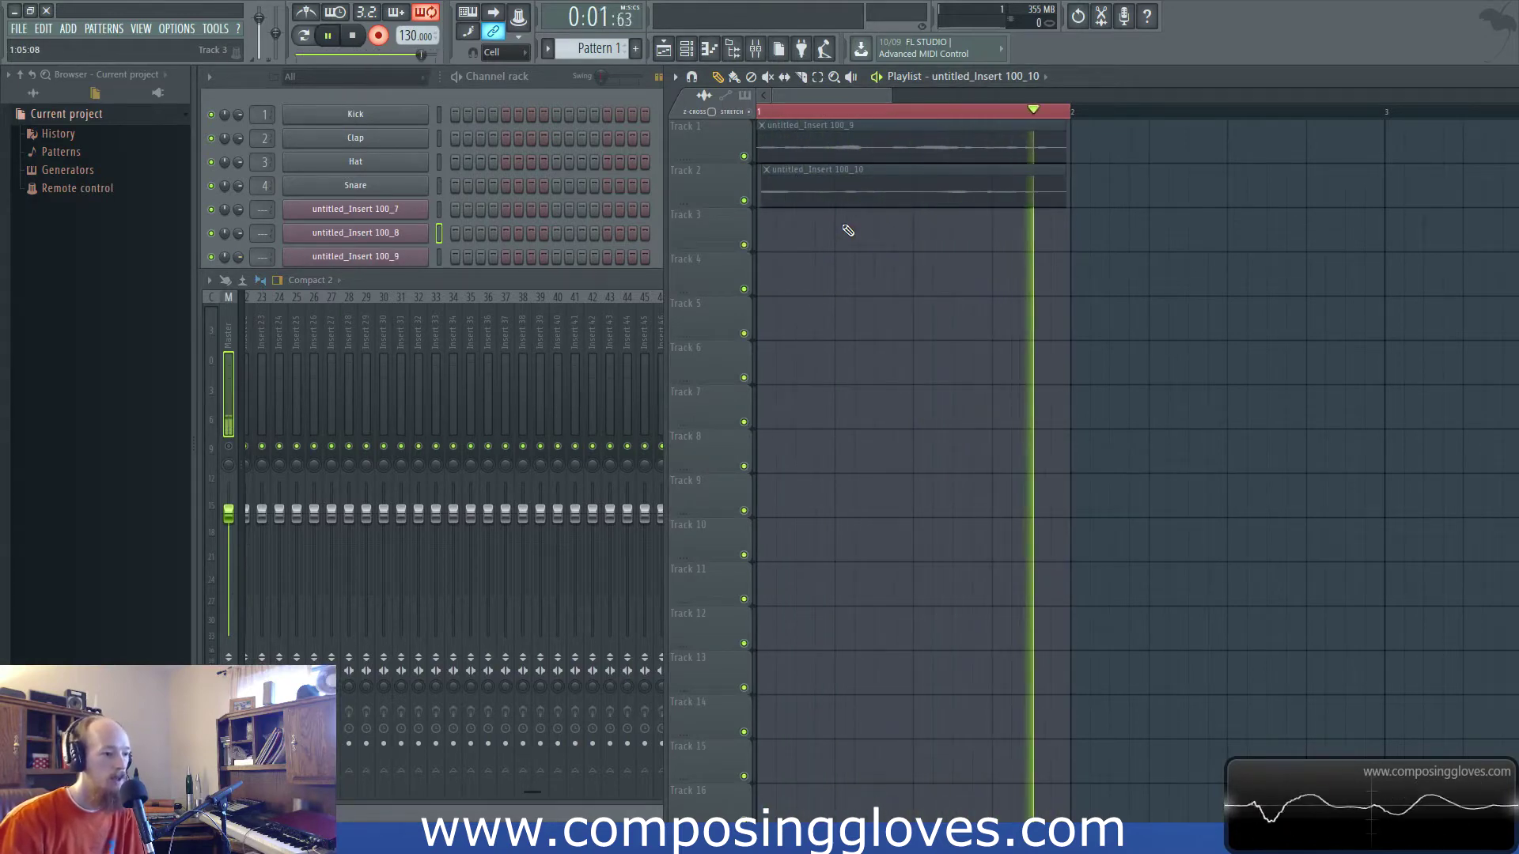
pyautogui.press('space')
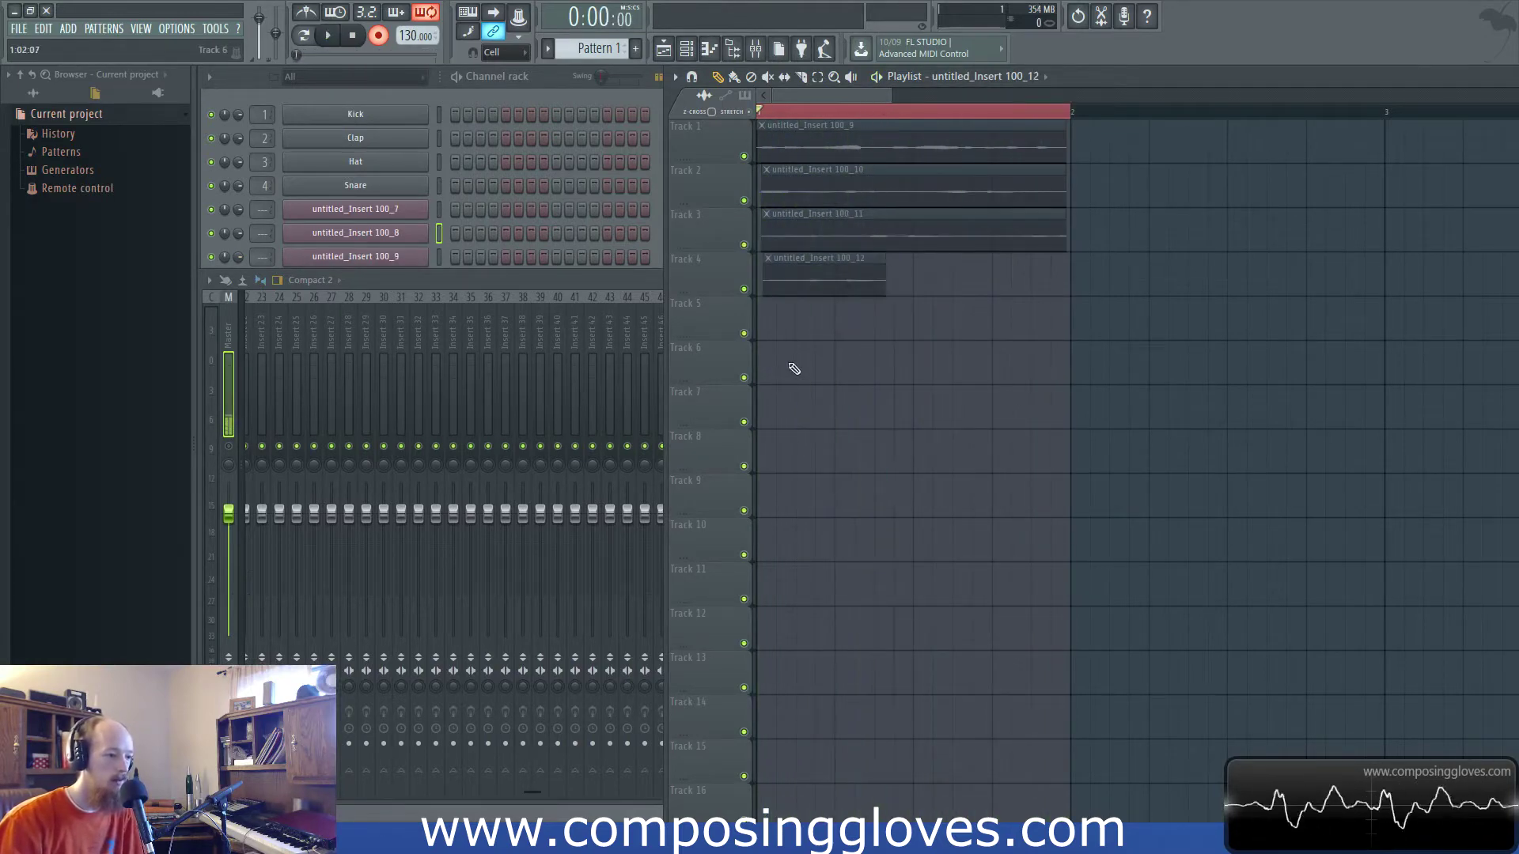
# Select and delete all the recorded clips
pyautogui.hotkey('ctrl', 'a')
pyautogui.press('Delete')
pyautogui.click(595, 278)
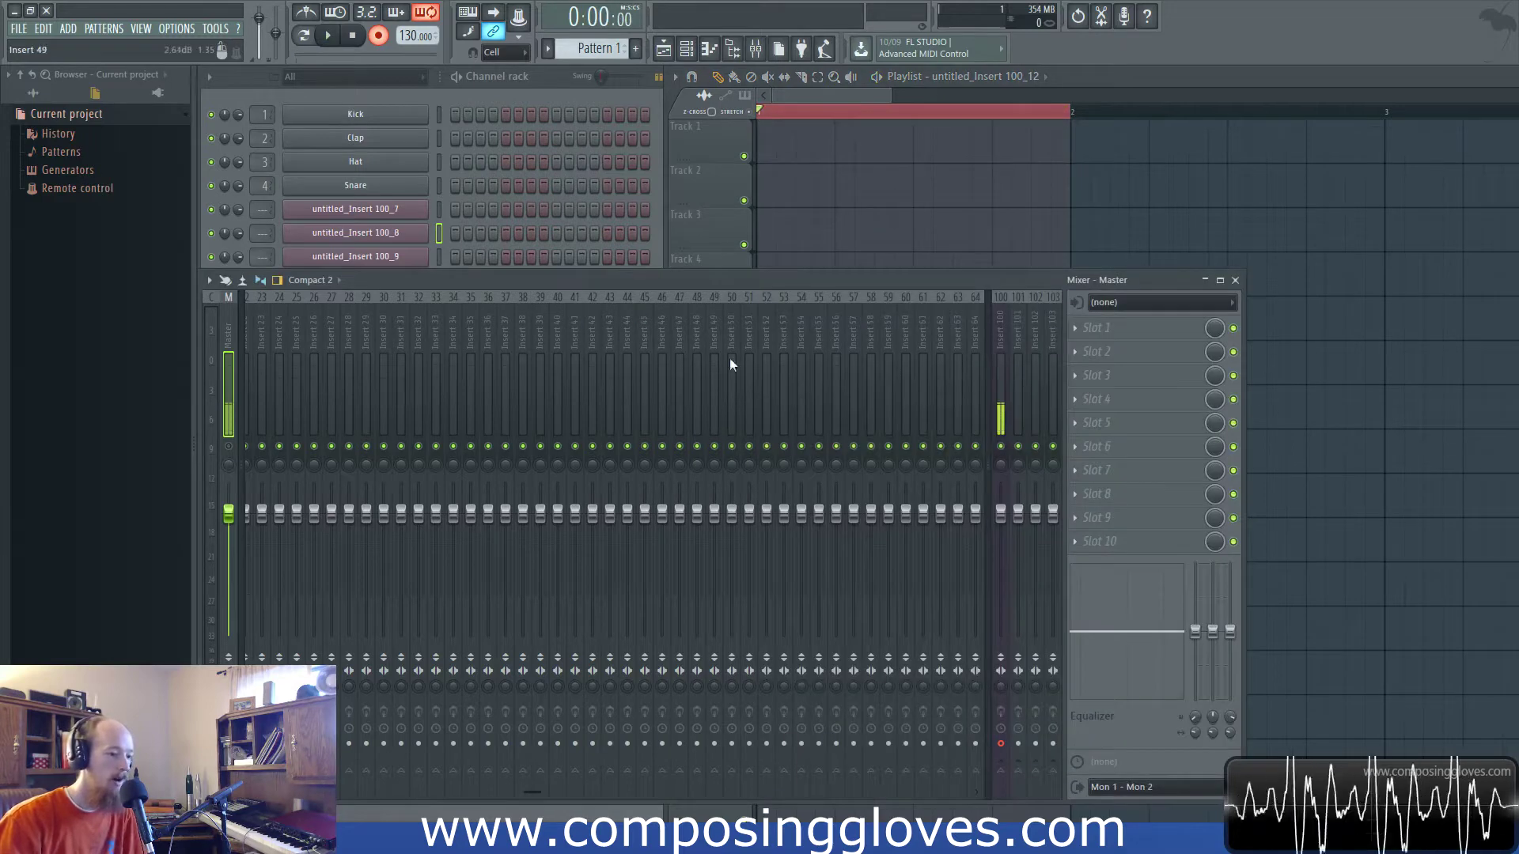
# Raise the mixer, toggle disk arming on inserts 59–63, and select inserts 44 through 60
pyautogui.click(1004, 343)
pyautogui.moveTo(961, 281); pyautogui.dragTo(965, 202)
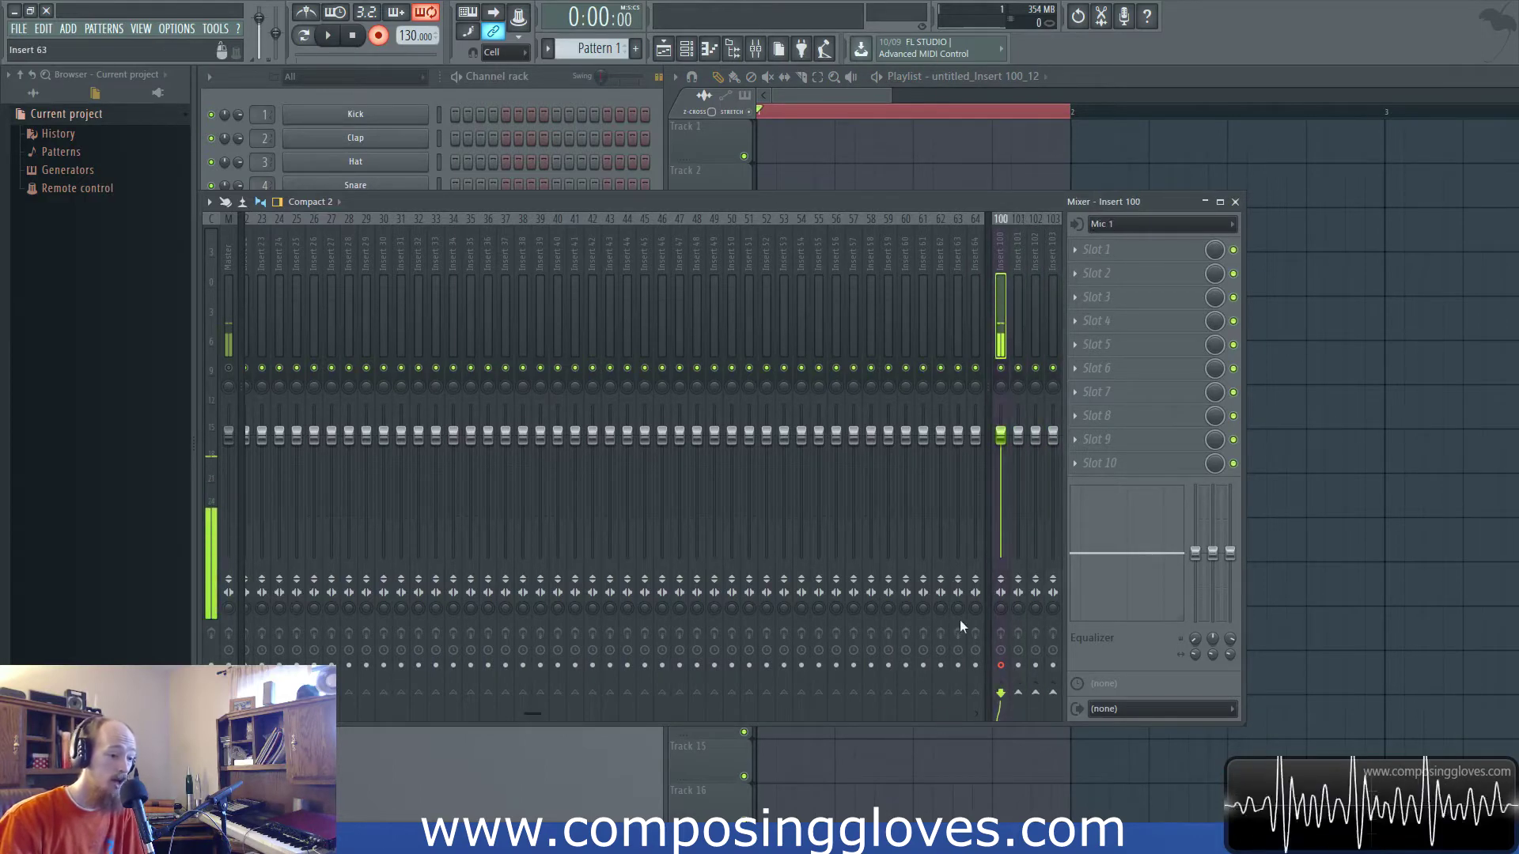
pyautogui.moveTo(958, 664)
pyautogui.mouseDown()
pyautogui.moveTo(871, 678)
pyautogui.moveTo(952, 678)
pyautogui.moveTo(870, 657)
pyautogui.mouseUp()
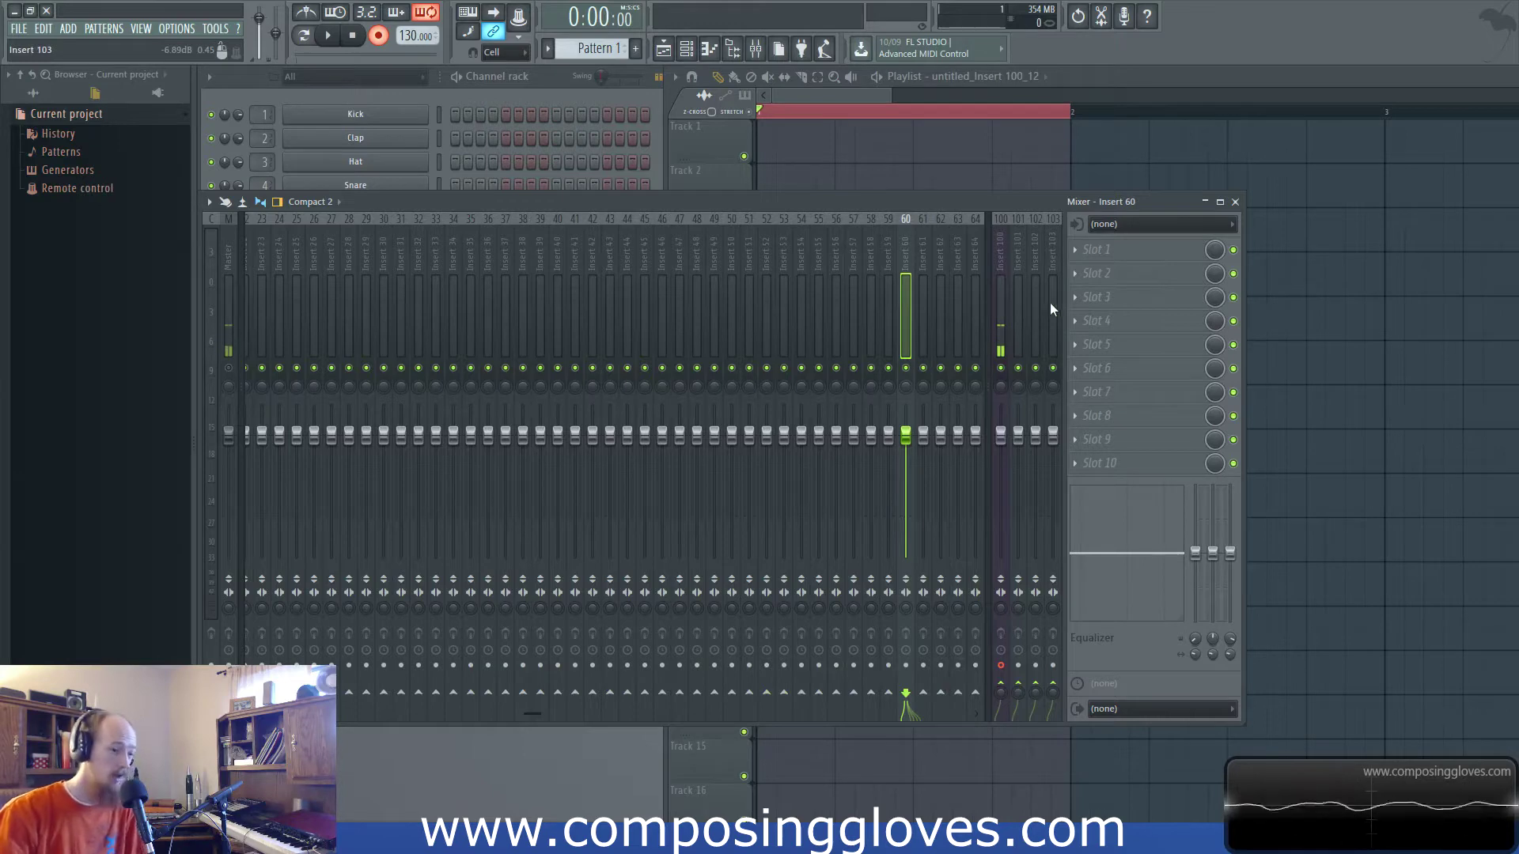
pyautogui.moveTo(859, 326); pyautogui.dragTo(627, 326)
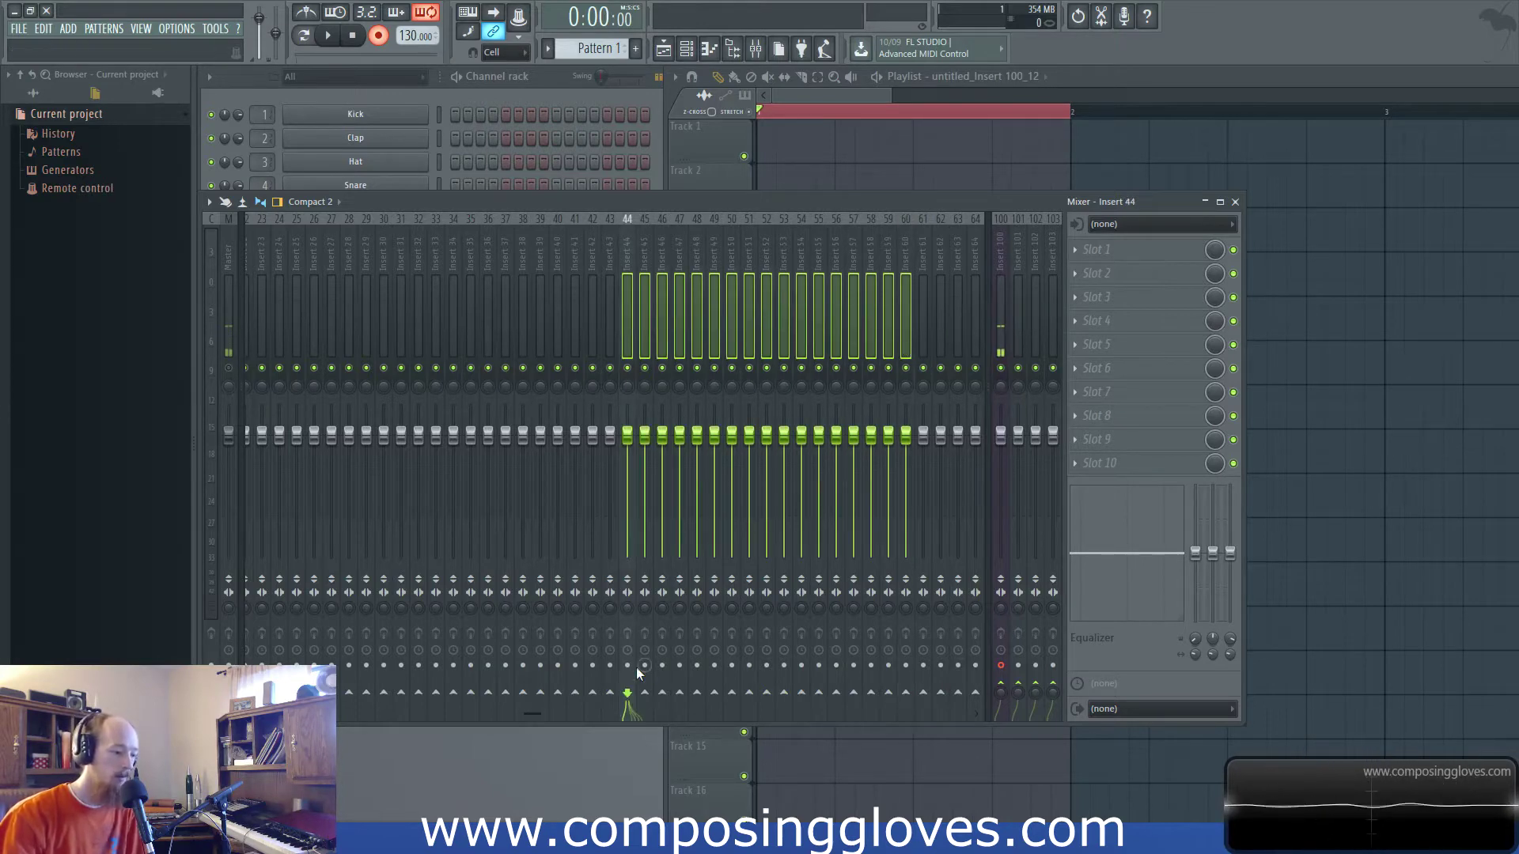
# Create a group from inserts 44–60 named Record
pyautogui.rightClick(719, 356)
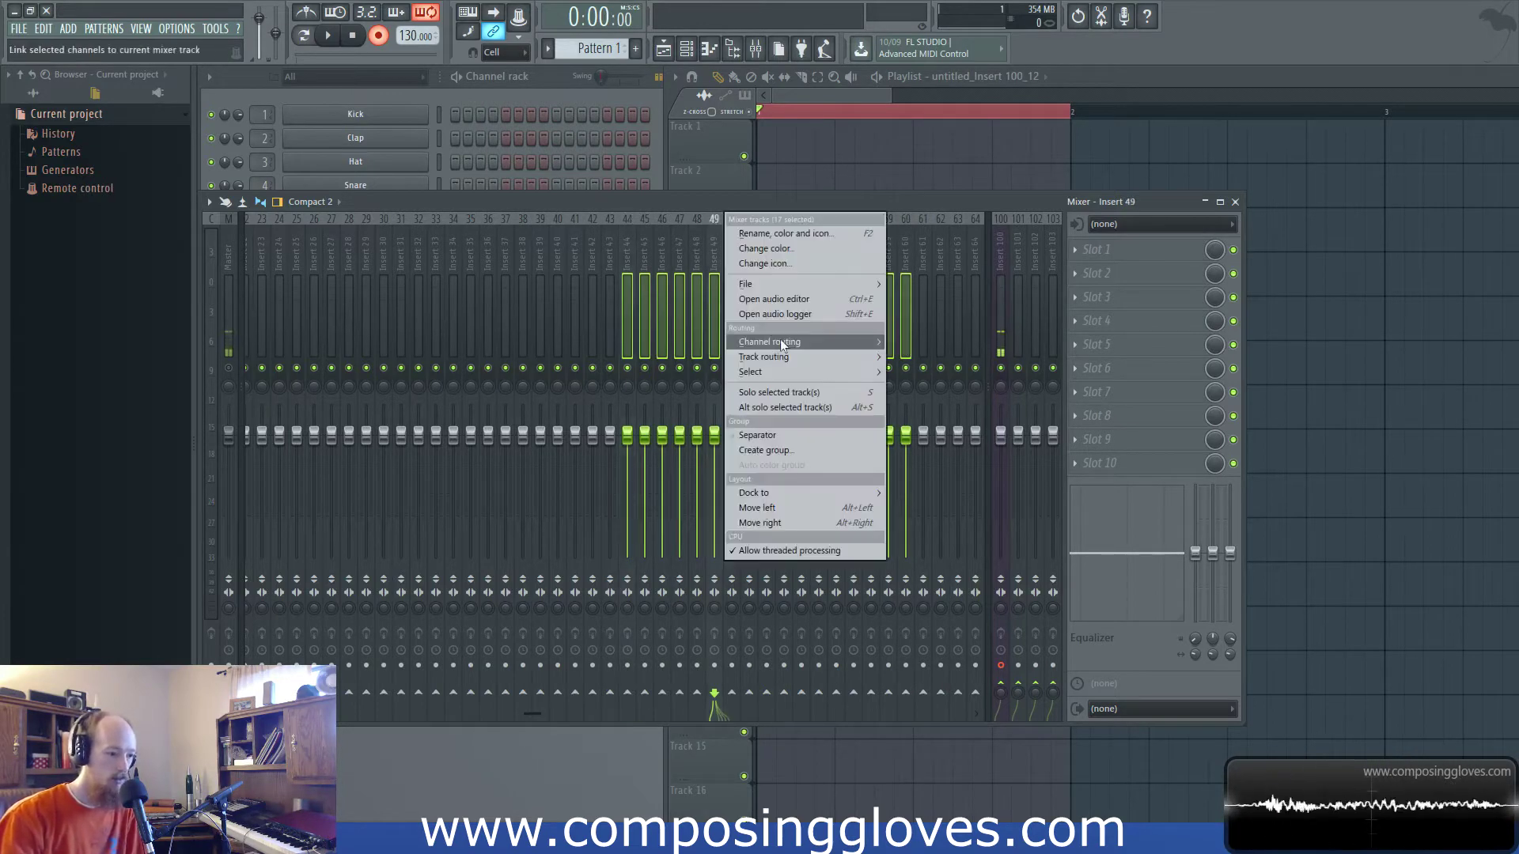
pyautogui.click(837, 451)
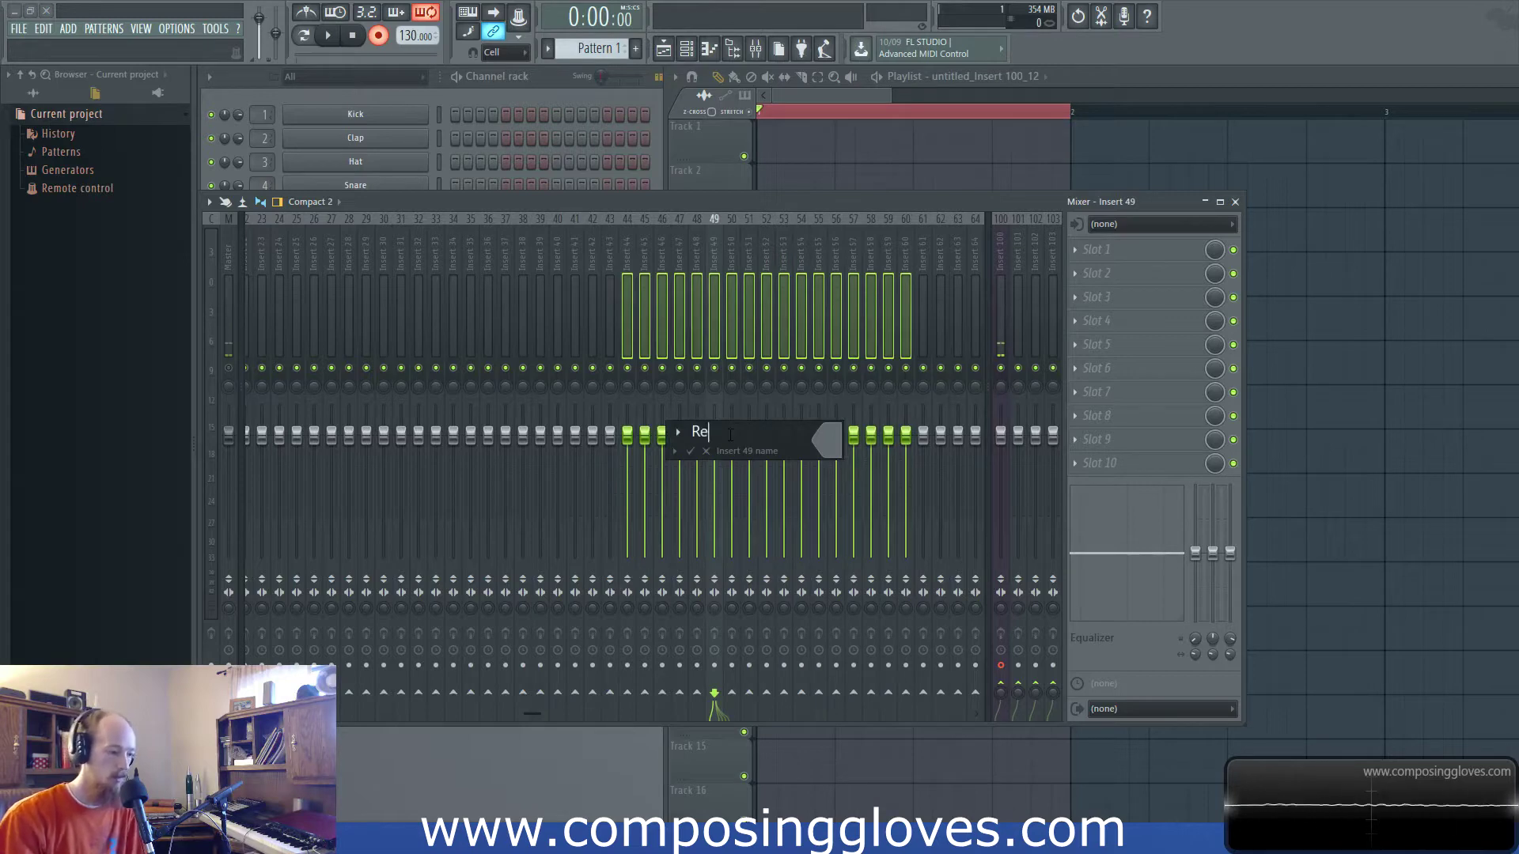
pyautogui.write('Record')
pyautogui.press('Return')
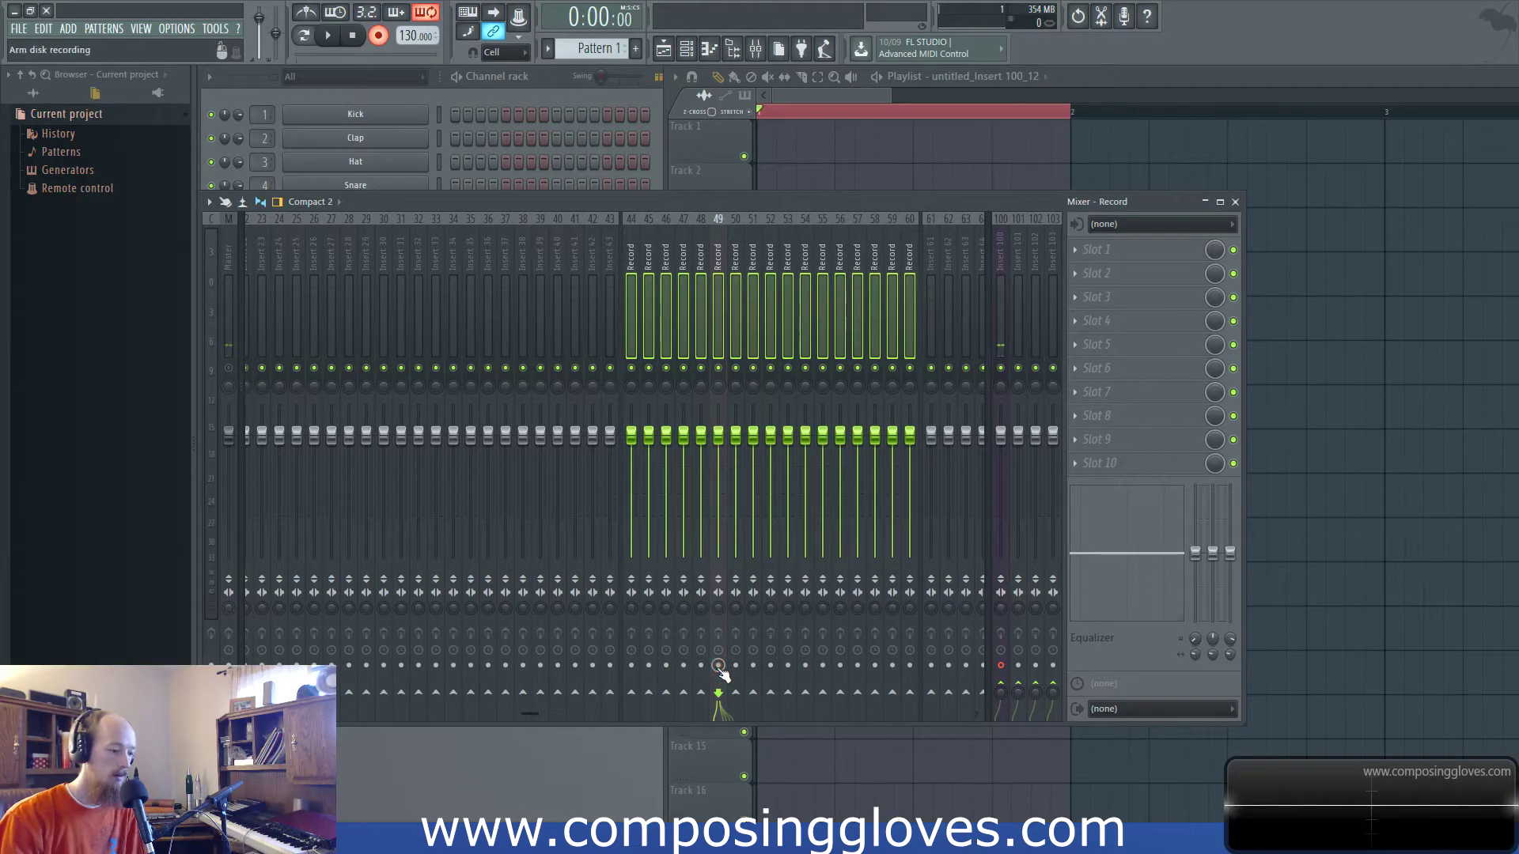
# Try arming the Record group, cancel the Save As prompt, and reselect Insert 100
pyautogui.click(718, 666)
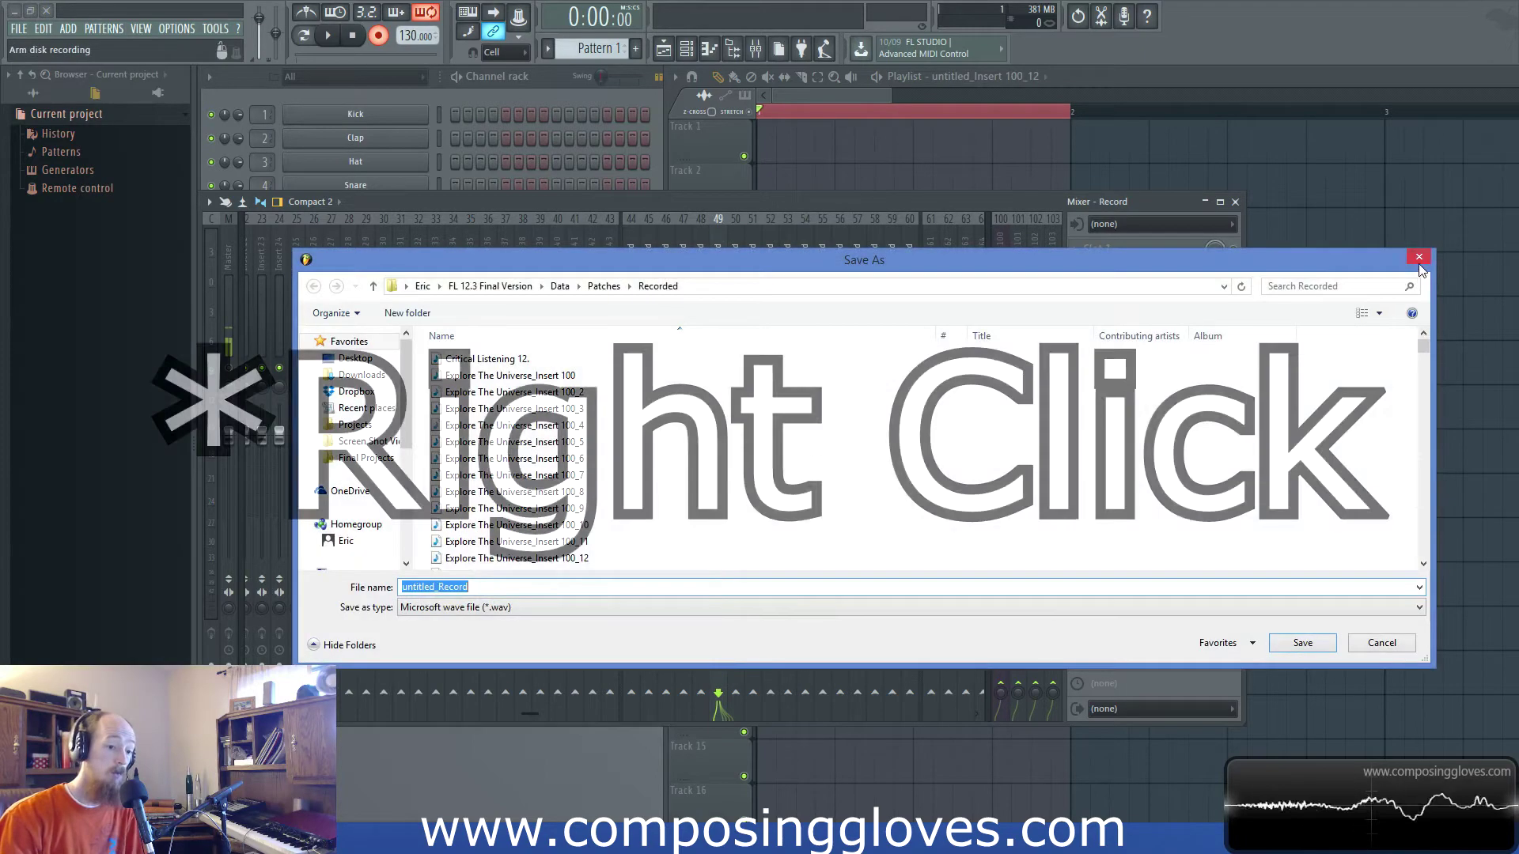
pyautogui.click(1381, 642)
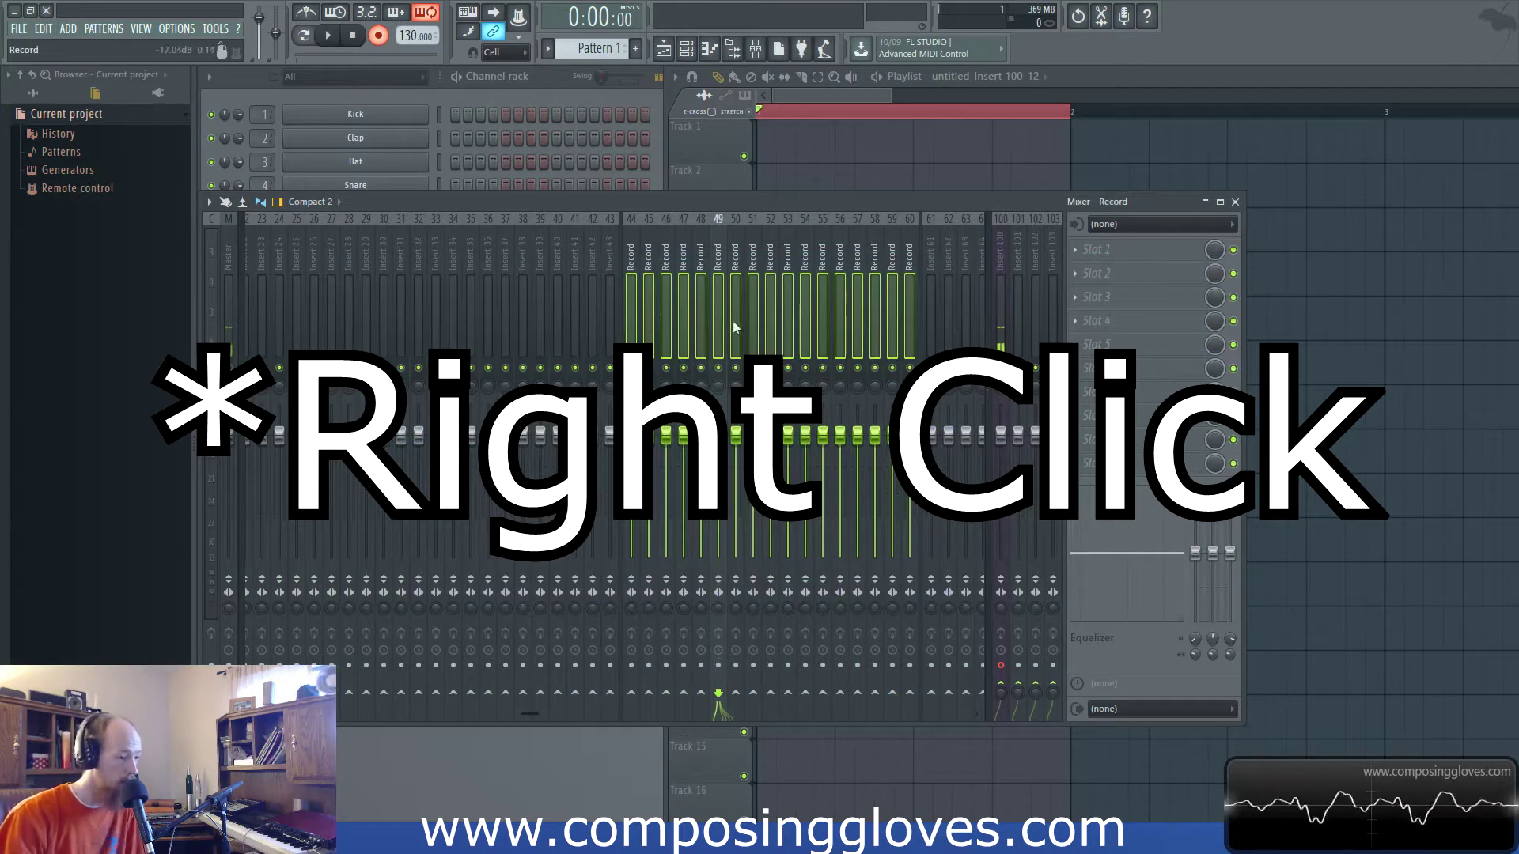
pyautogui.click(838, 299)
pyautogui.click(965, 285)
pyautogui.click(1000, 314)
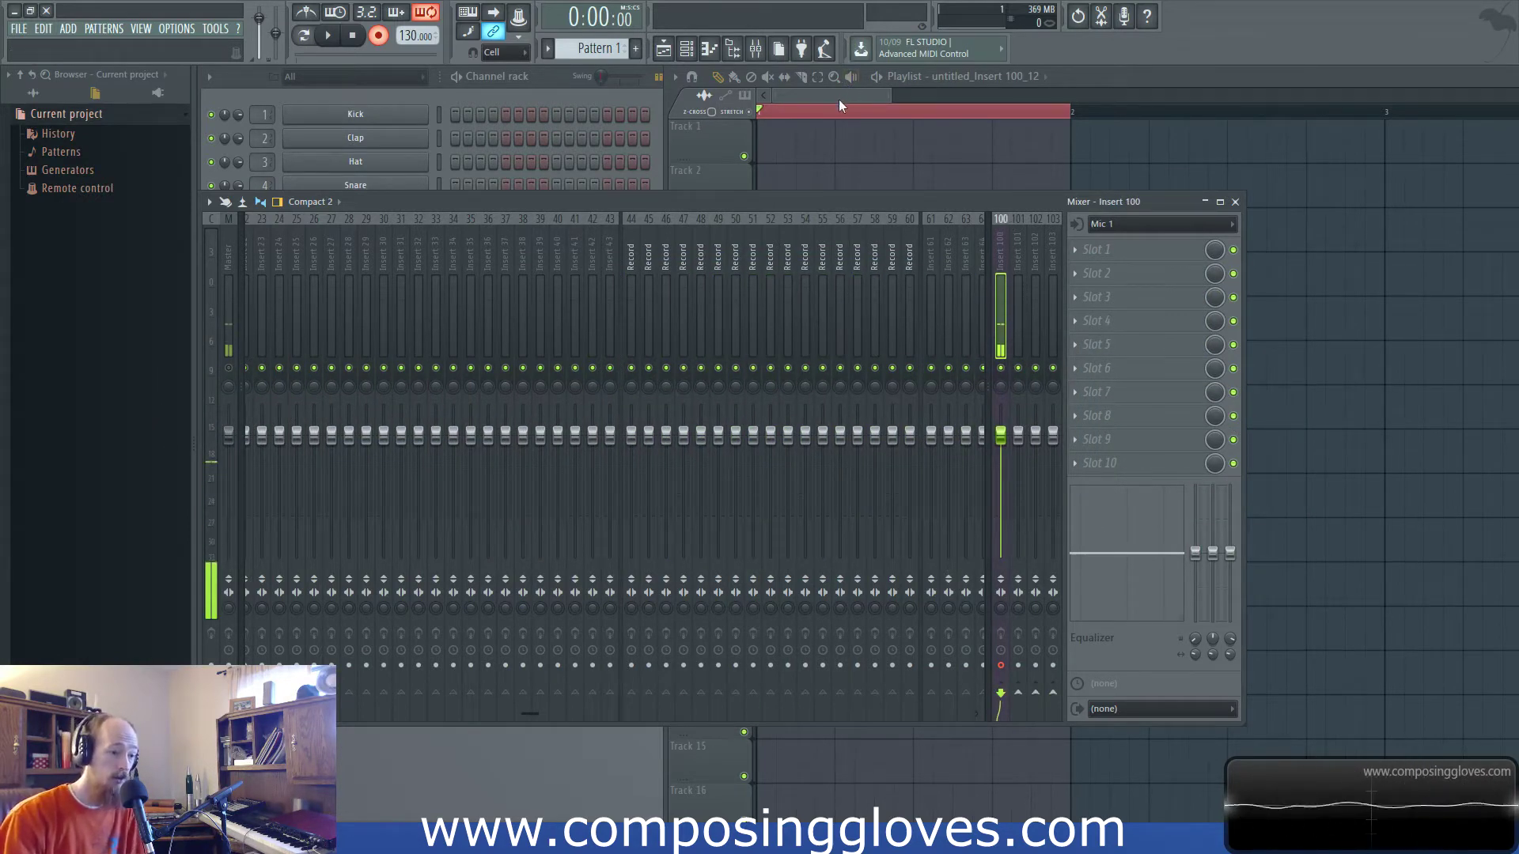
pyautogui.click(817, 102)
pyautogui.click(616, 215)
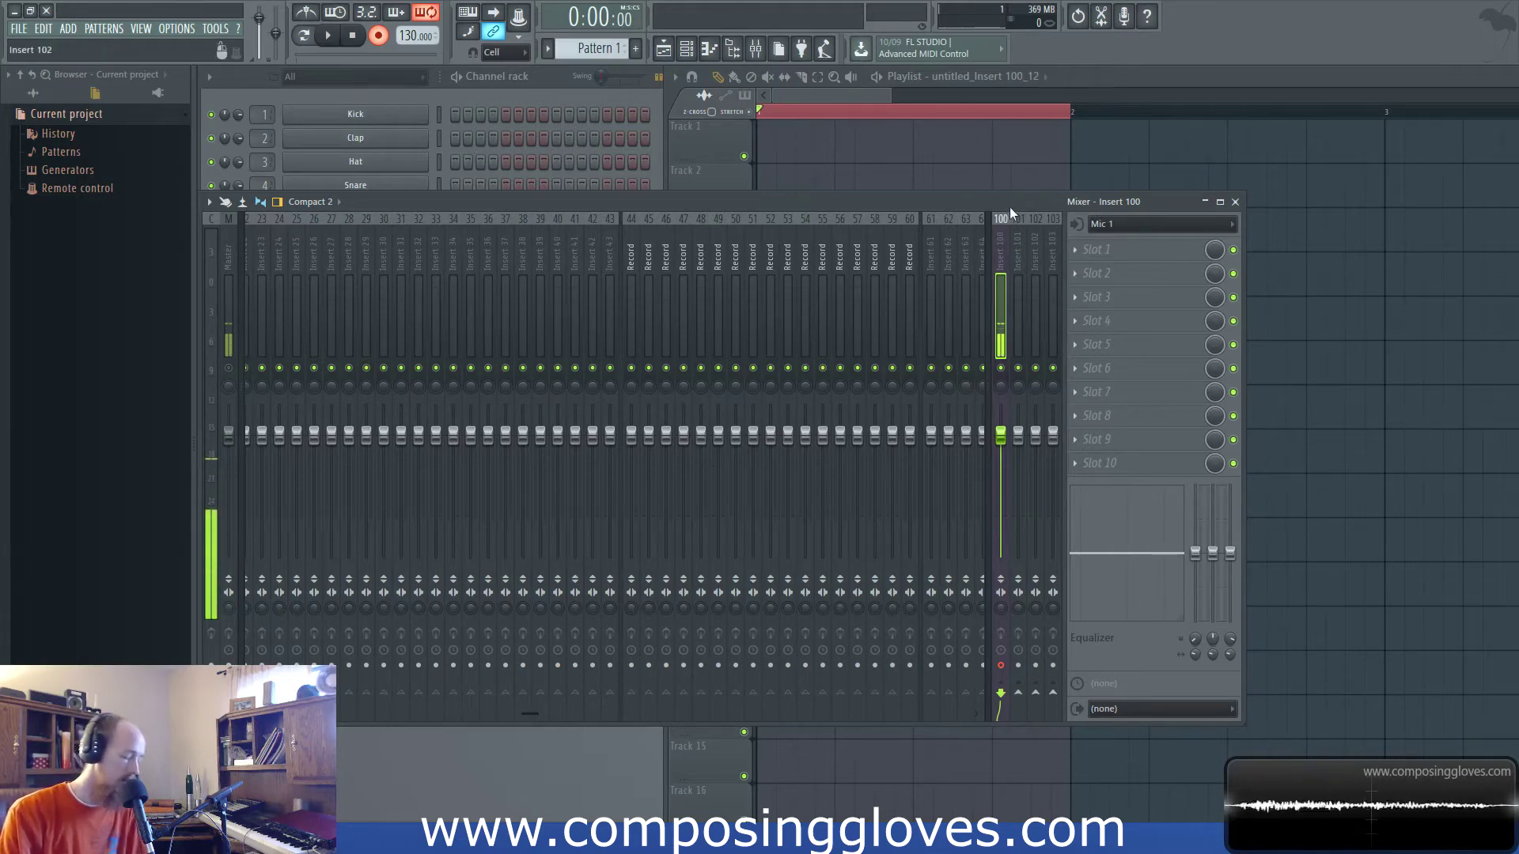
# Load Edison into Insert 100's first slot with Ctrl+E and reset the insert volume to 0 dB
pyautogui.hotkey('ctrl', 'e')
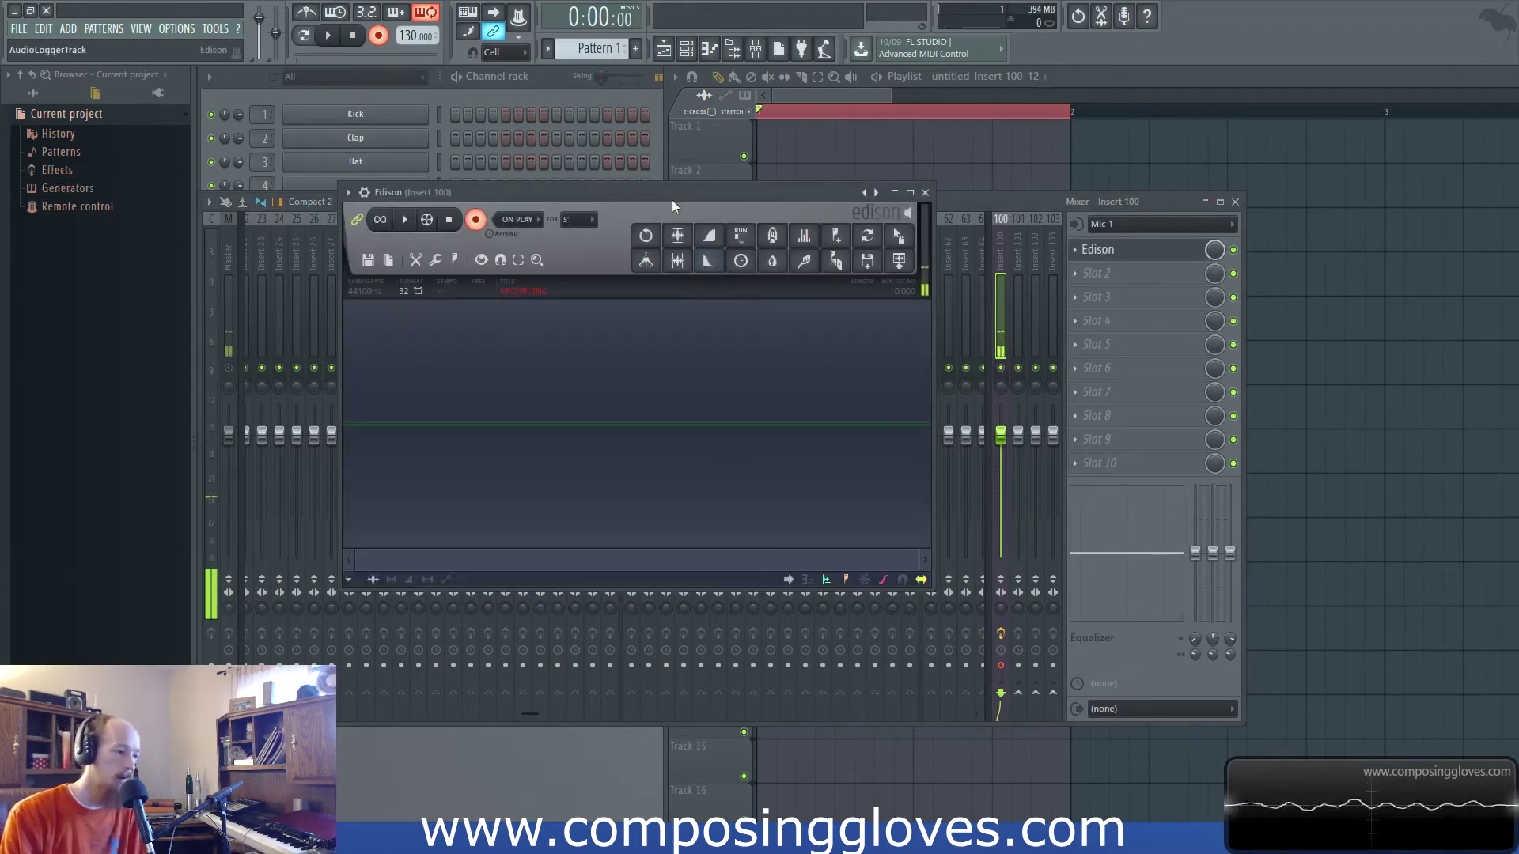
pyautogui.moveTo(672, 199); pyautogui.dragTo(684, 202)
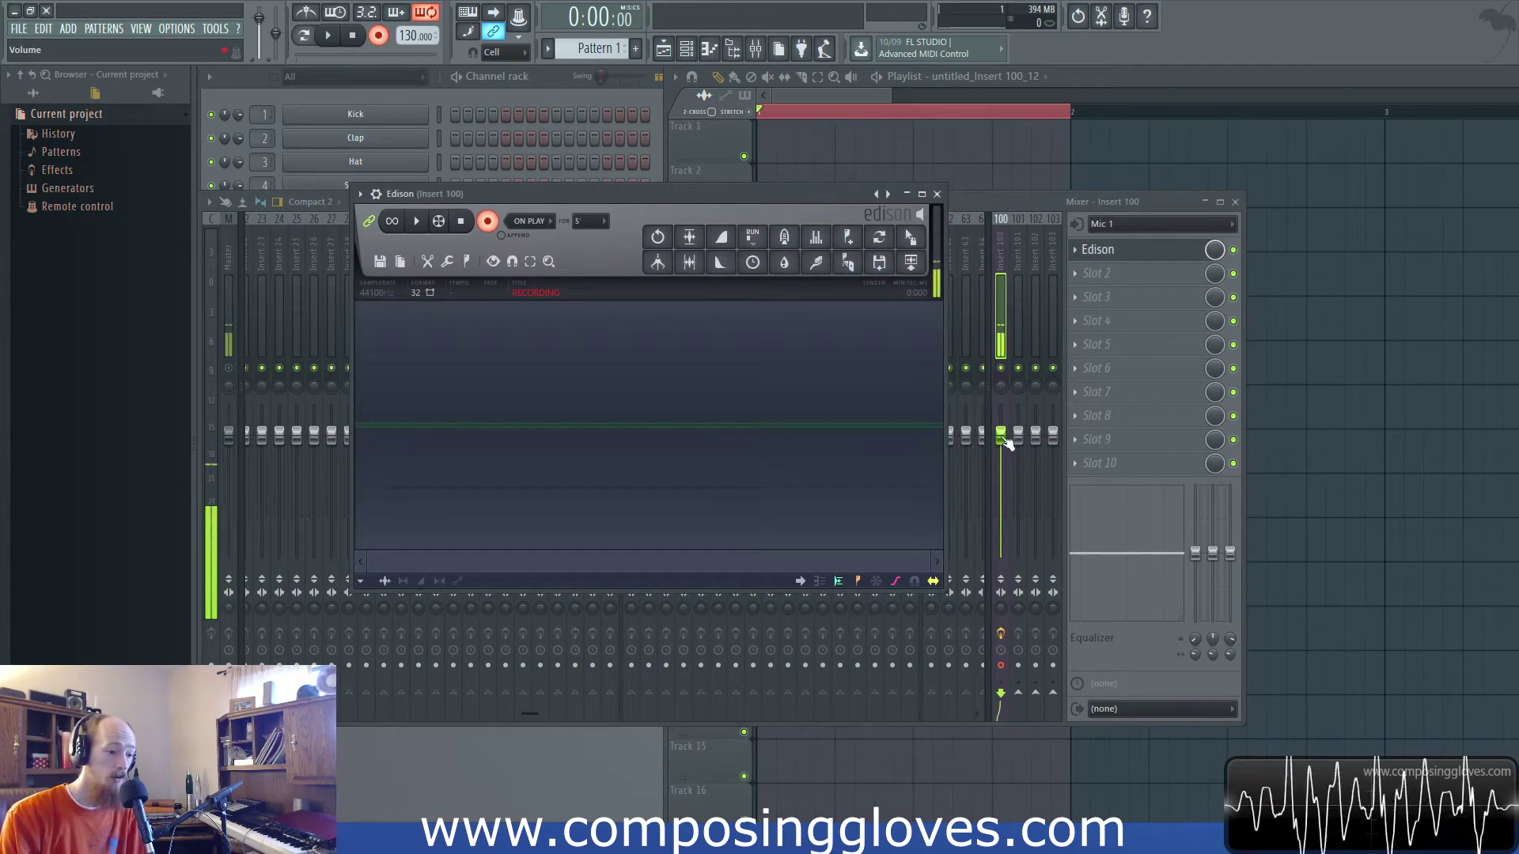
pyautogui.moveTo(1006, 442); pyautogui.dragTo(1006, 561)
pyautogui.click(1088, 249)
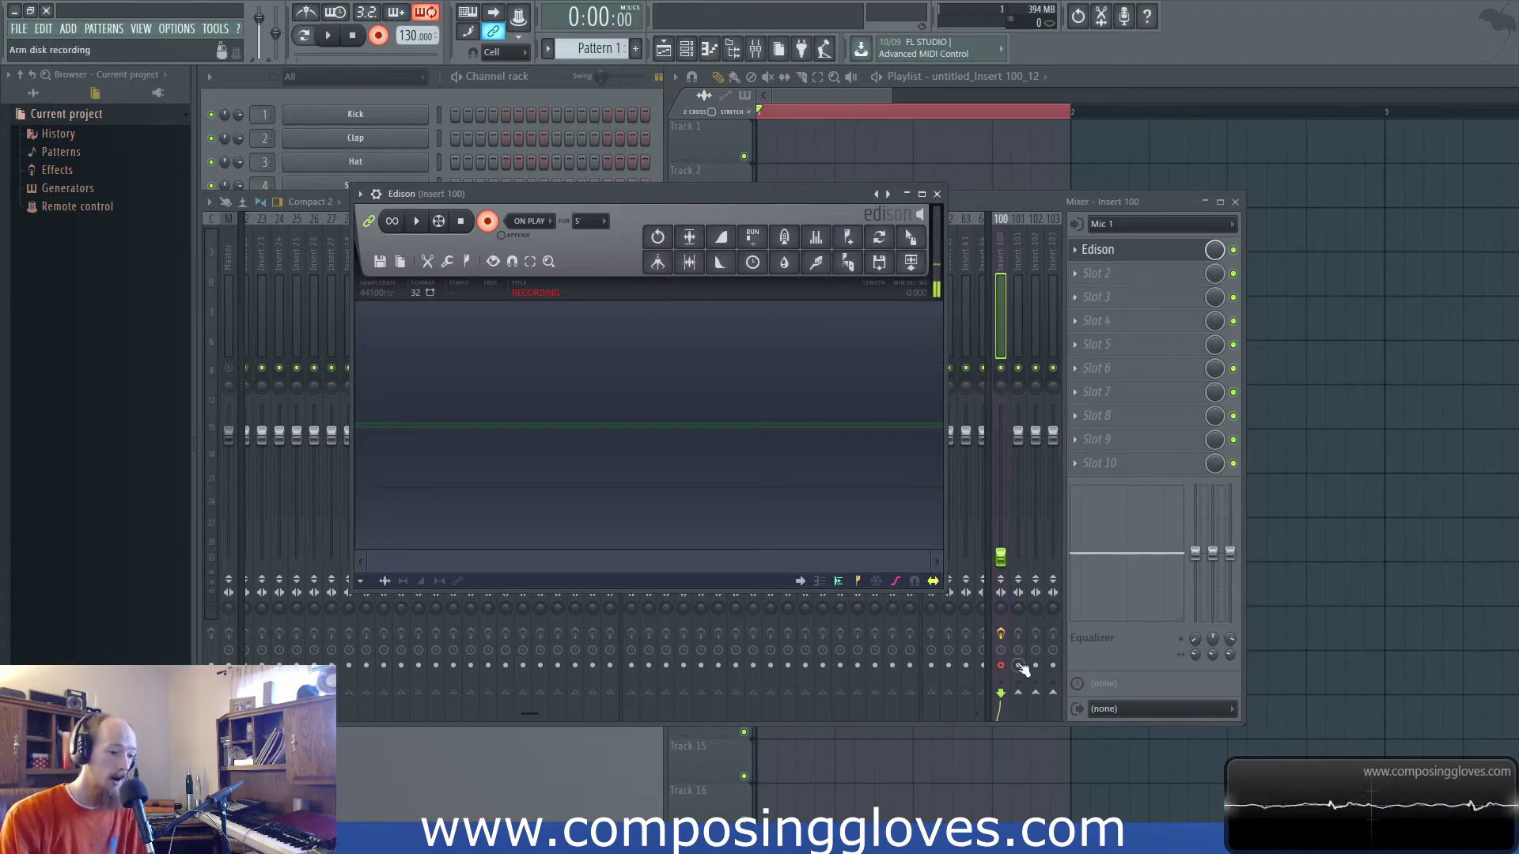
pyautogui.click(1075, 250)
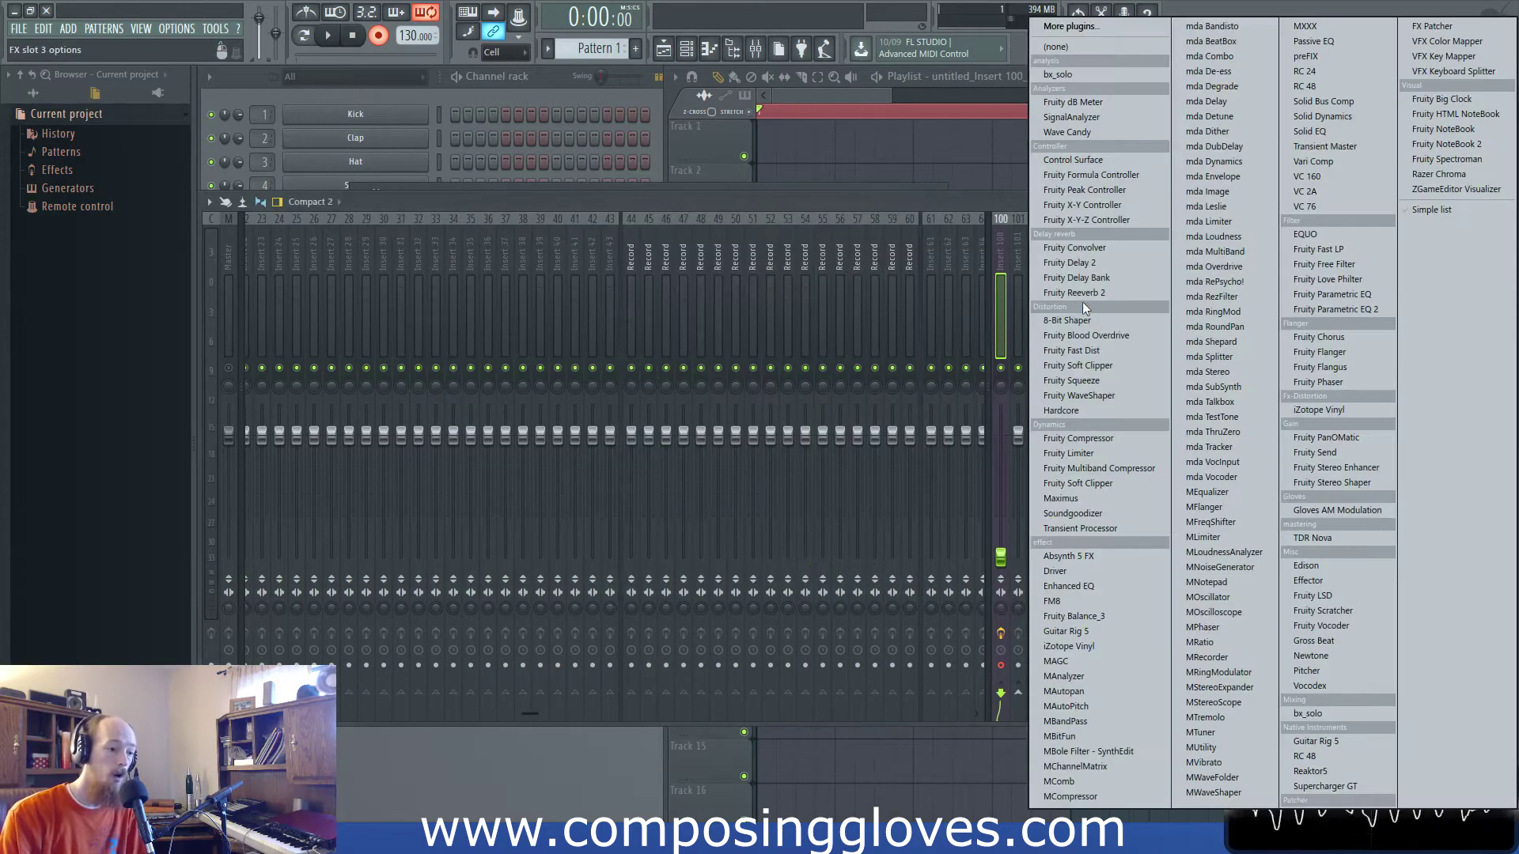
pyautogui.press('Escape')
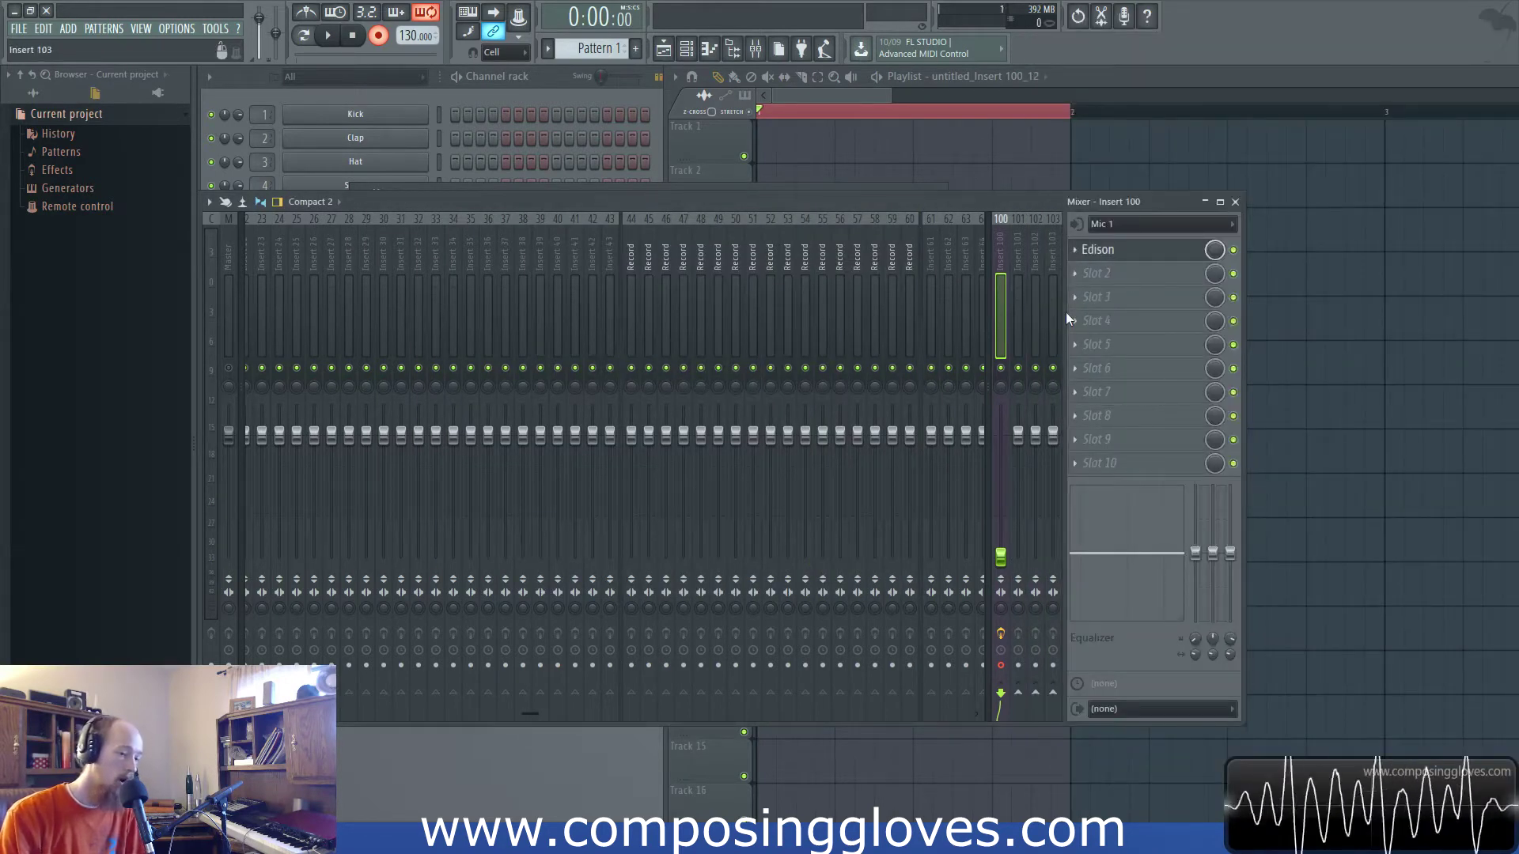
pyautogui.click(1002, 558)
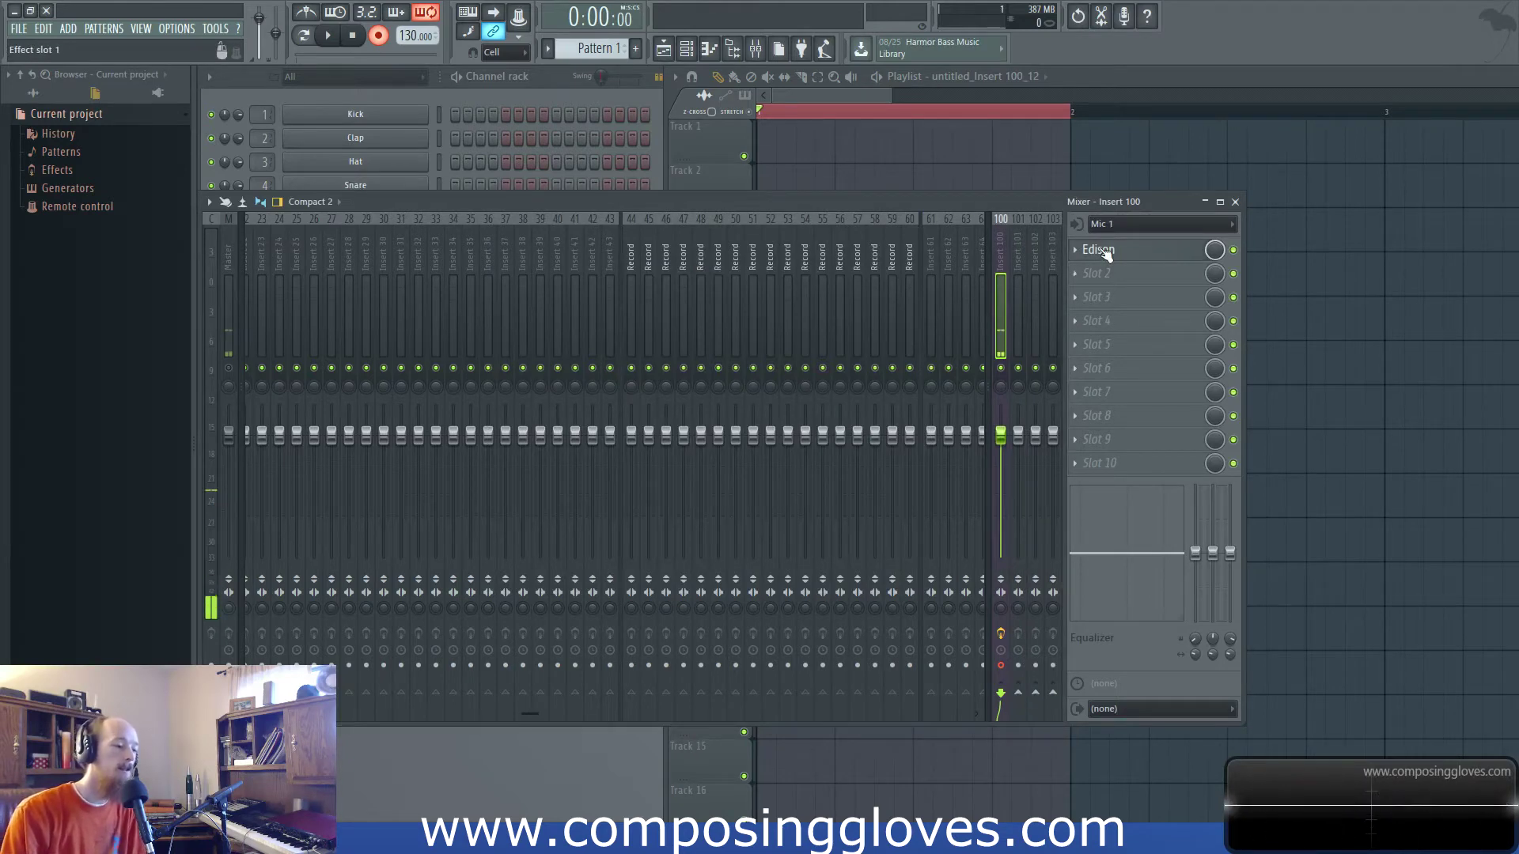
# Reopen Edison and show its ON PLAY recording start mode options
pyautogui.click(1095, 249)
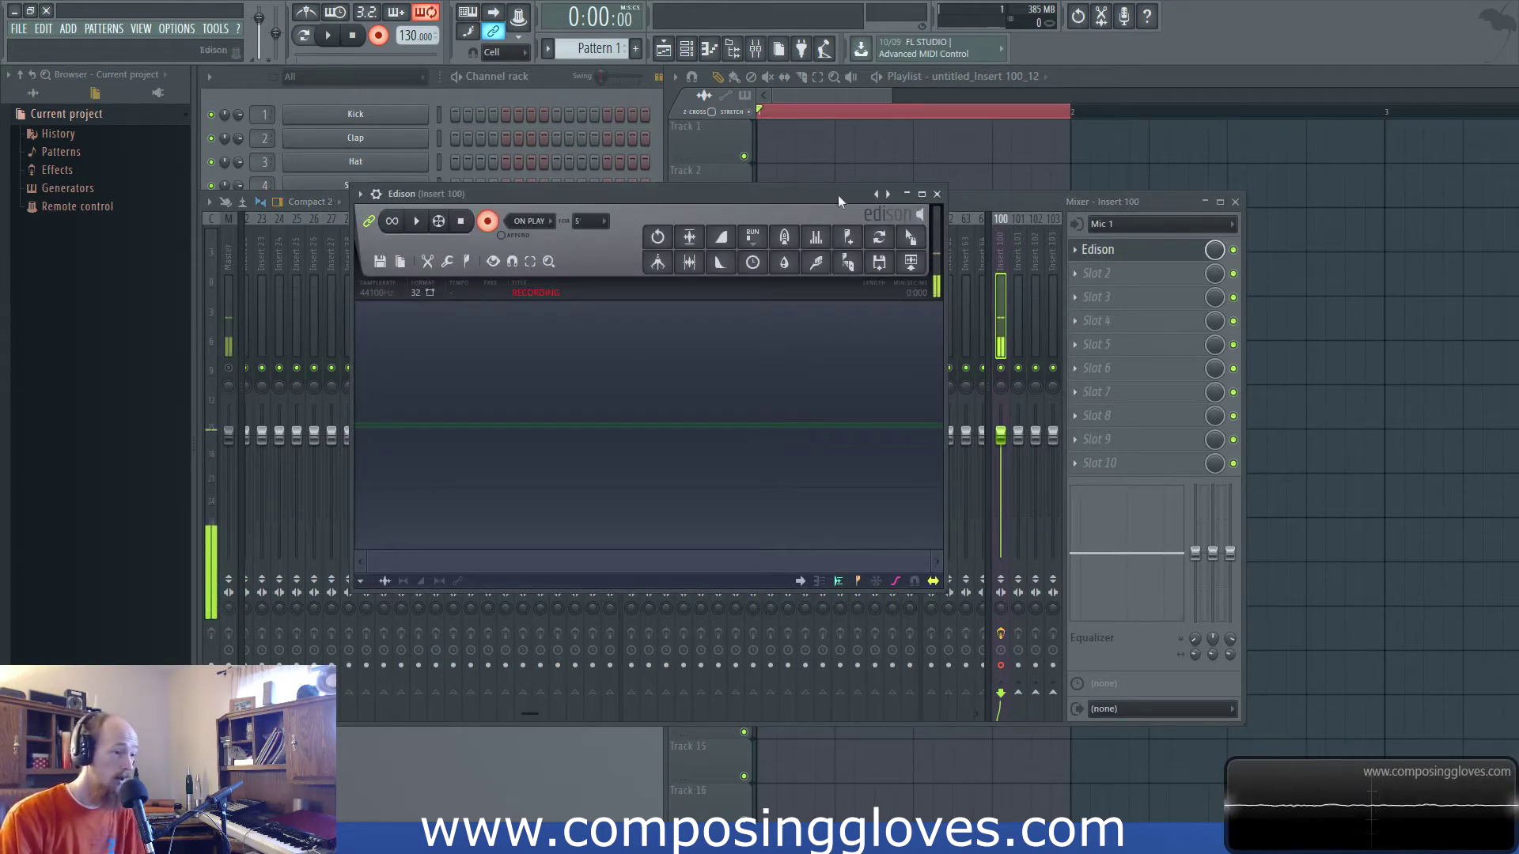
pyautogui.moveTo(754, 199); pyautogui.dragTo(697, 194)
pyautogui.click(474, 217)
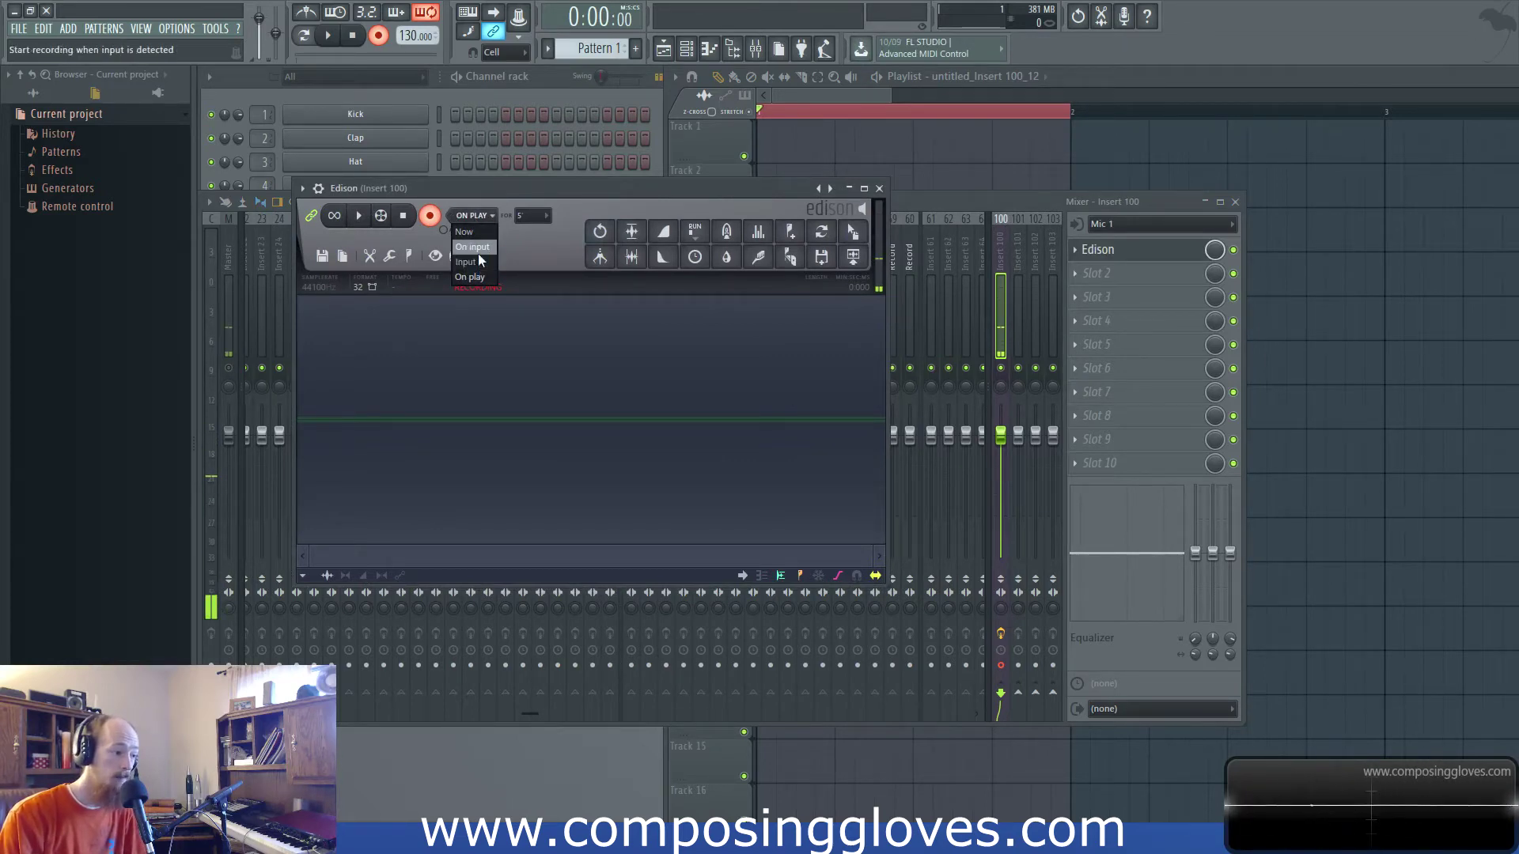
# Select bars 1–5 on the Playlist ruler as the song time selection
pyautogui.click(486, 207)
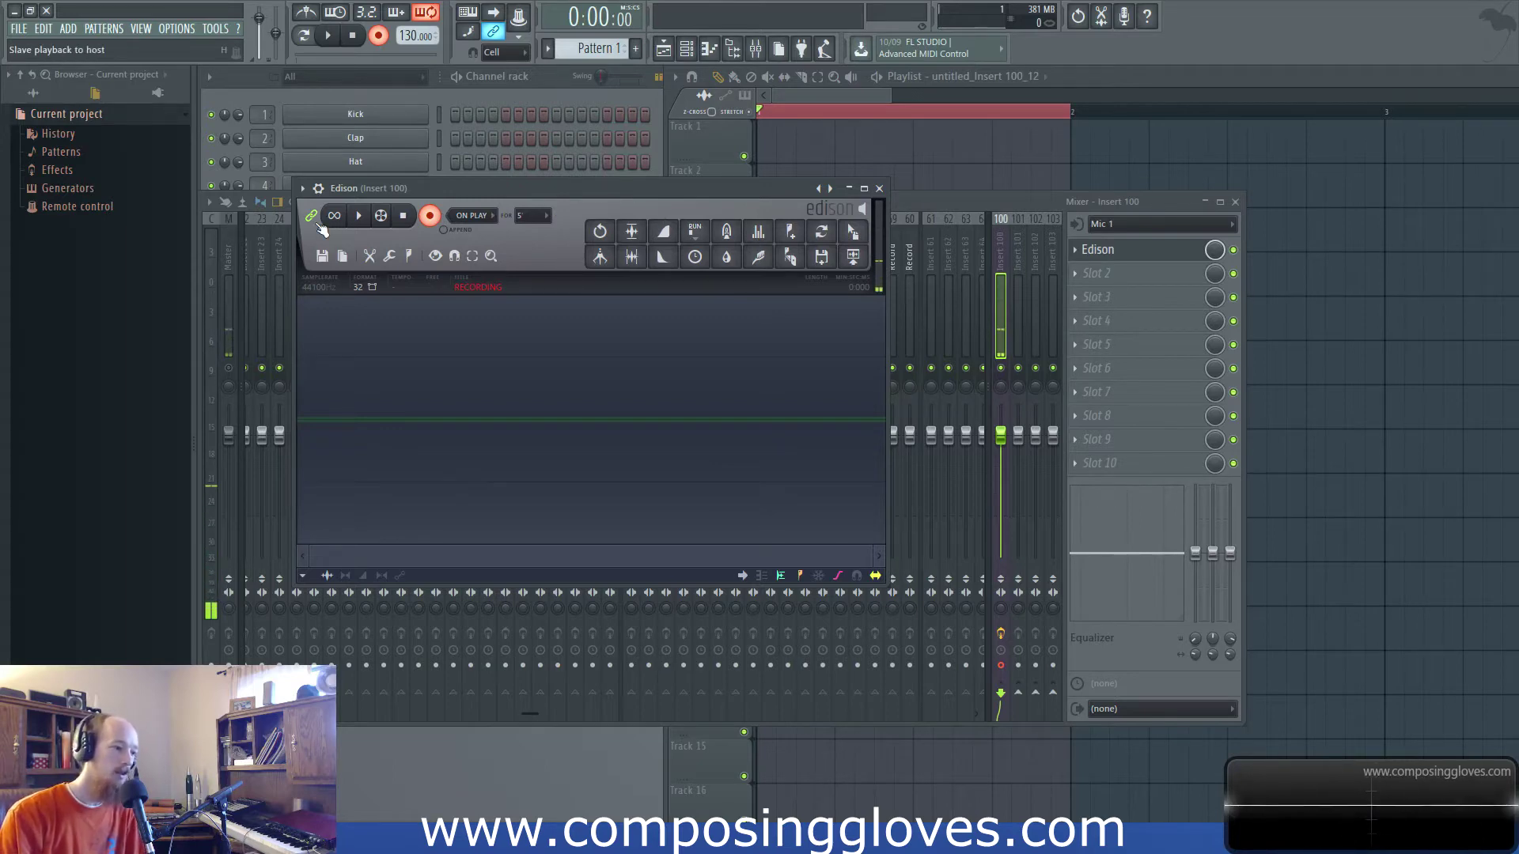
pyautogui.click(863, 115)
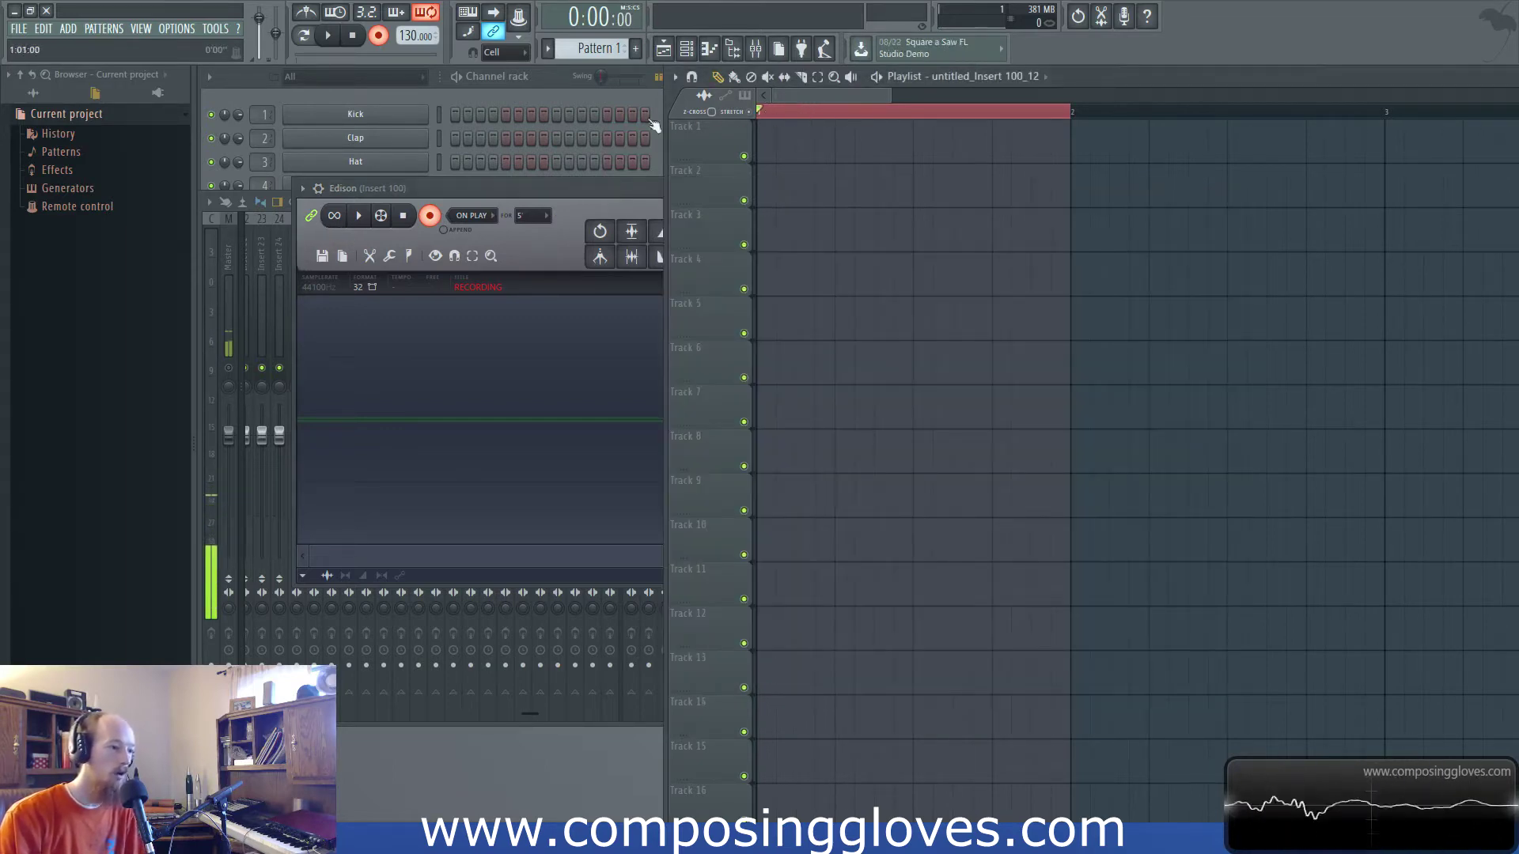
pyautogui.scroll(-4, 771, 129)
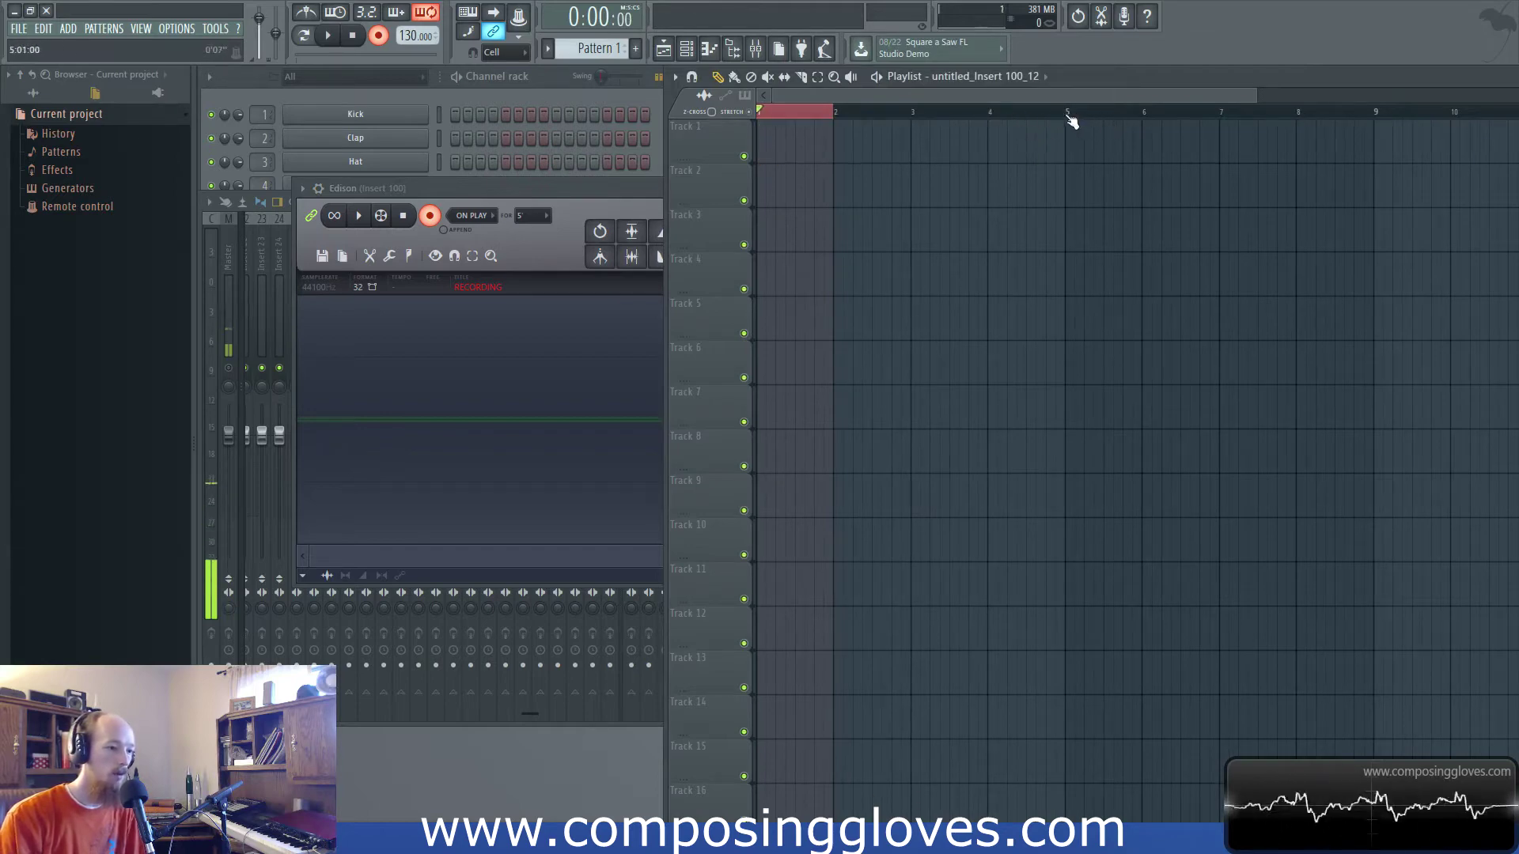
pyautogui.moveTo(1071, 120); pyautogui.dragTo(1067, 112)
pyautogui.click(554, 188)
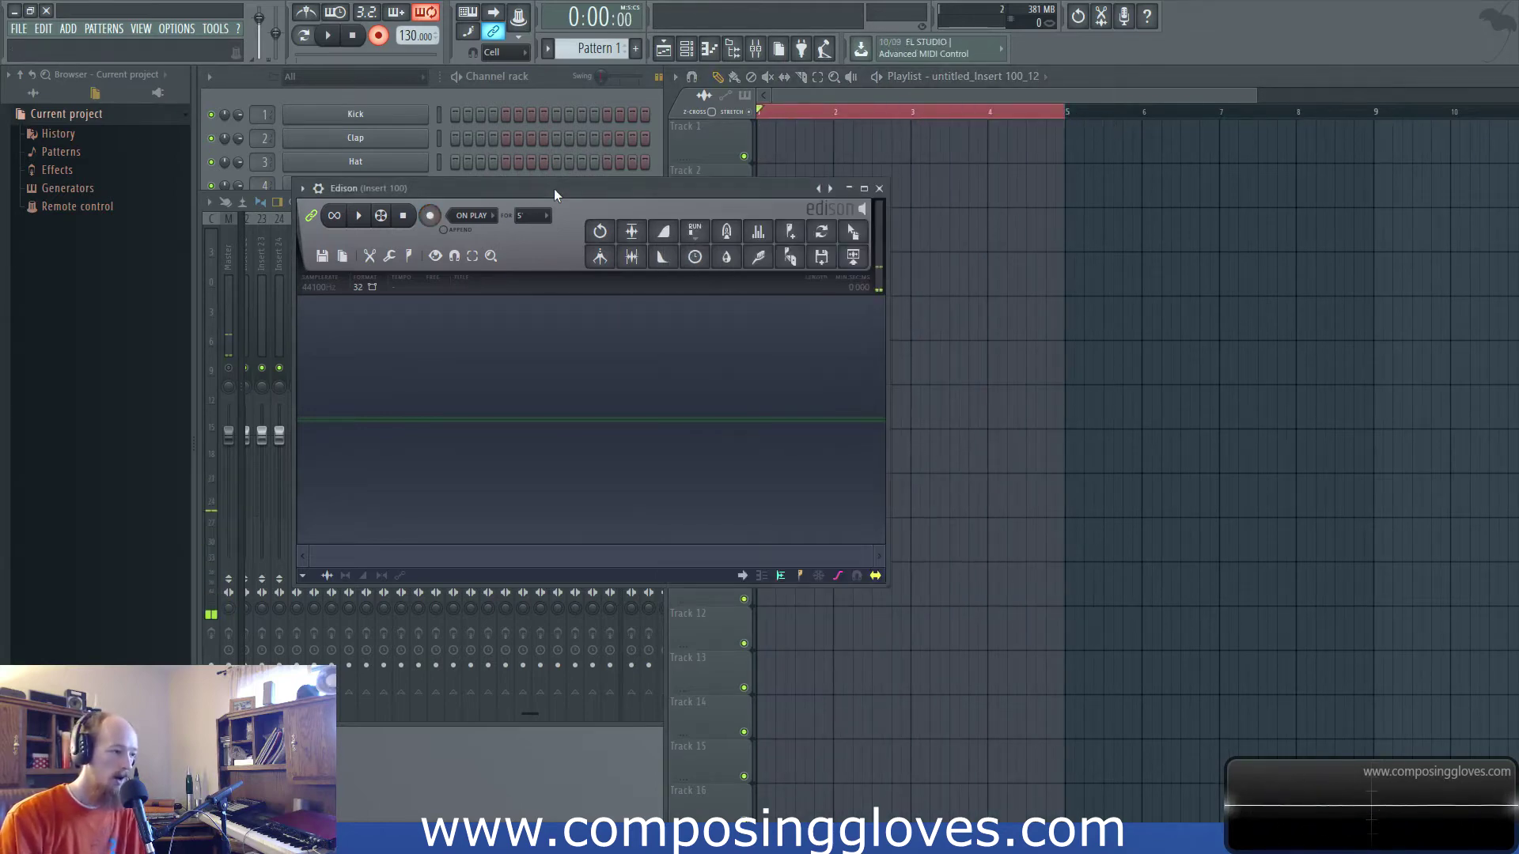
# Arm Edison's record button in On Play mode and move its window down-left
pyautogui.click(430, 216)
pyautogui.click(669, 189)
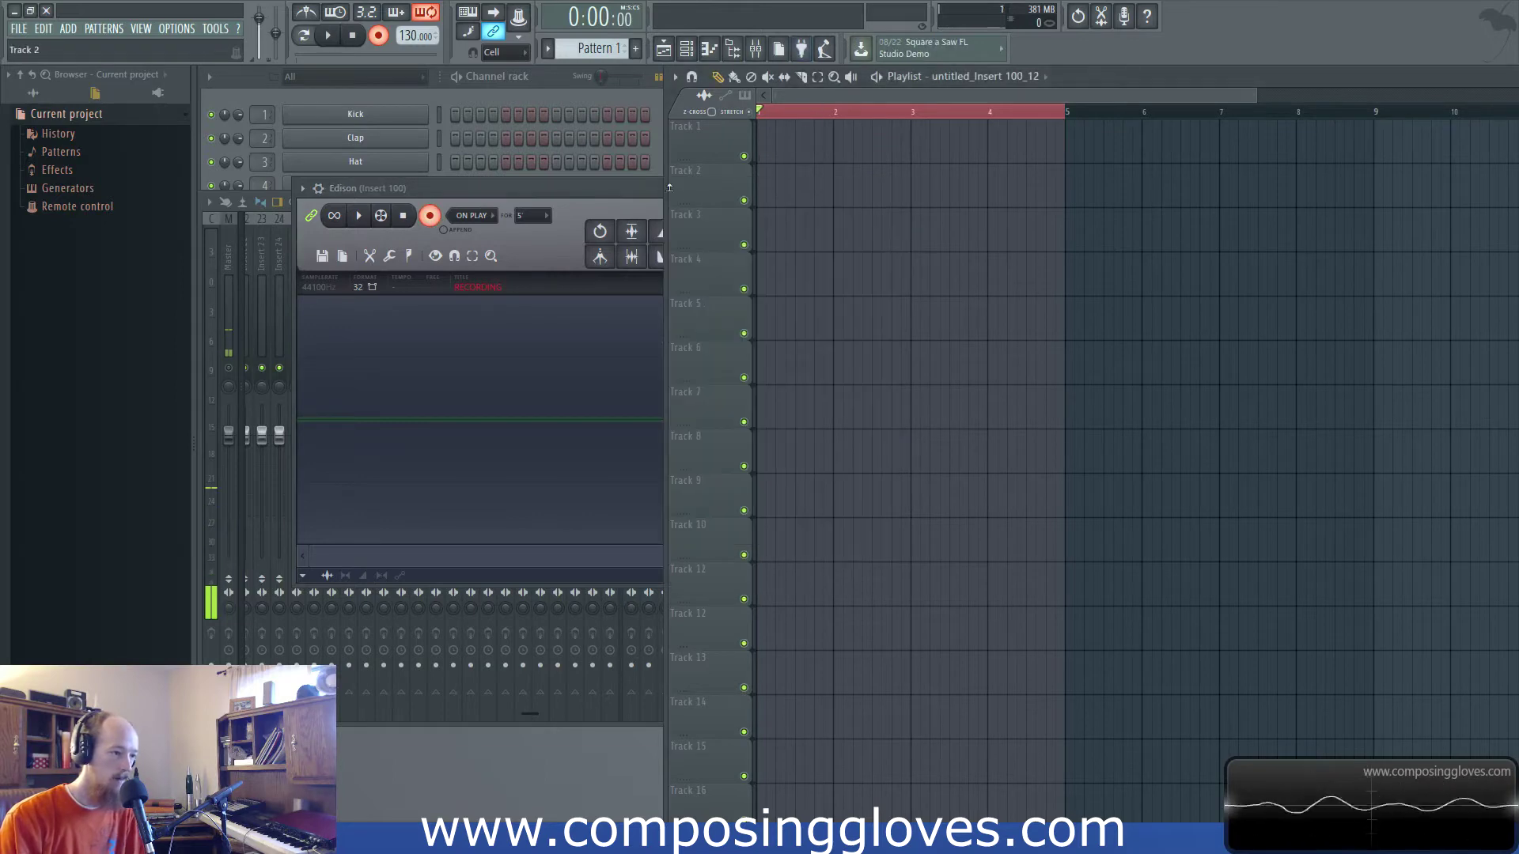
pyautogui.click(431, 217)
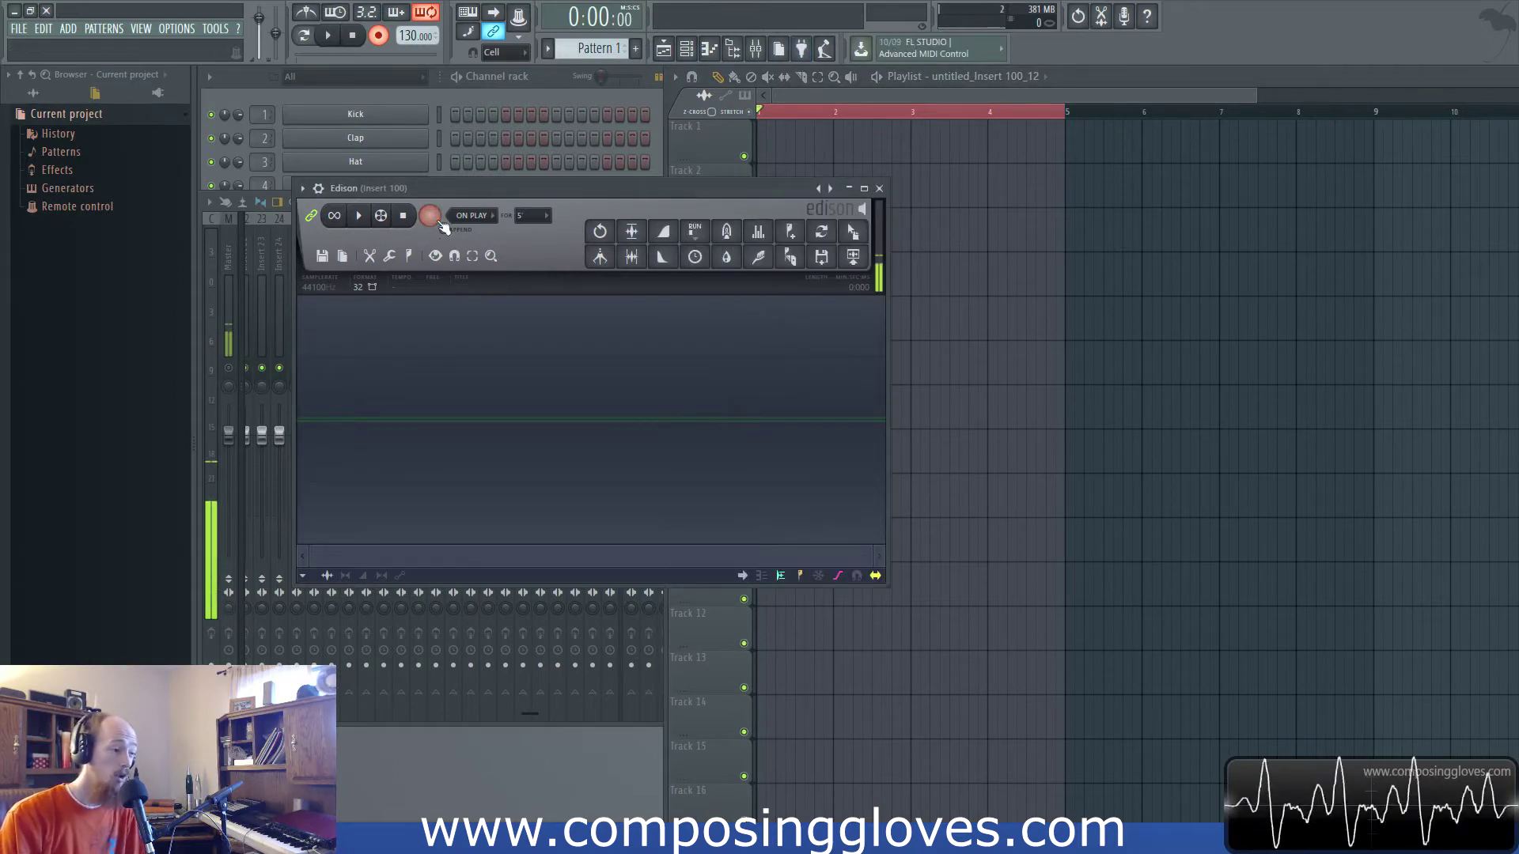
pyautogui.click(439, 223)
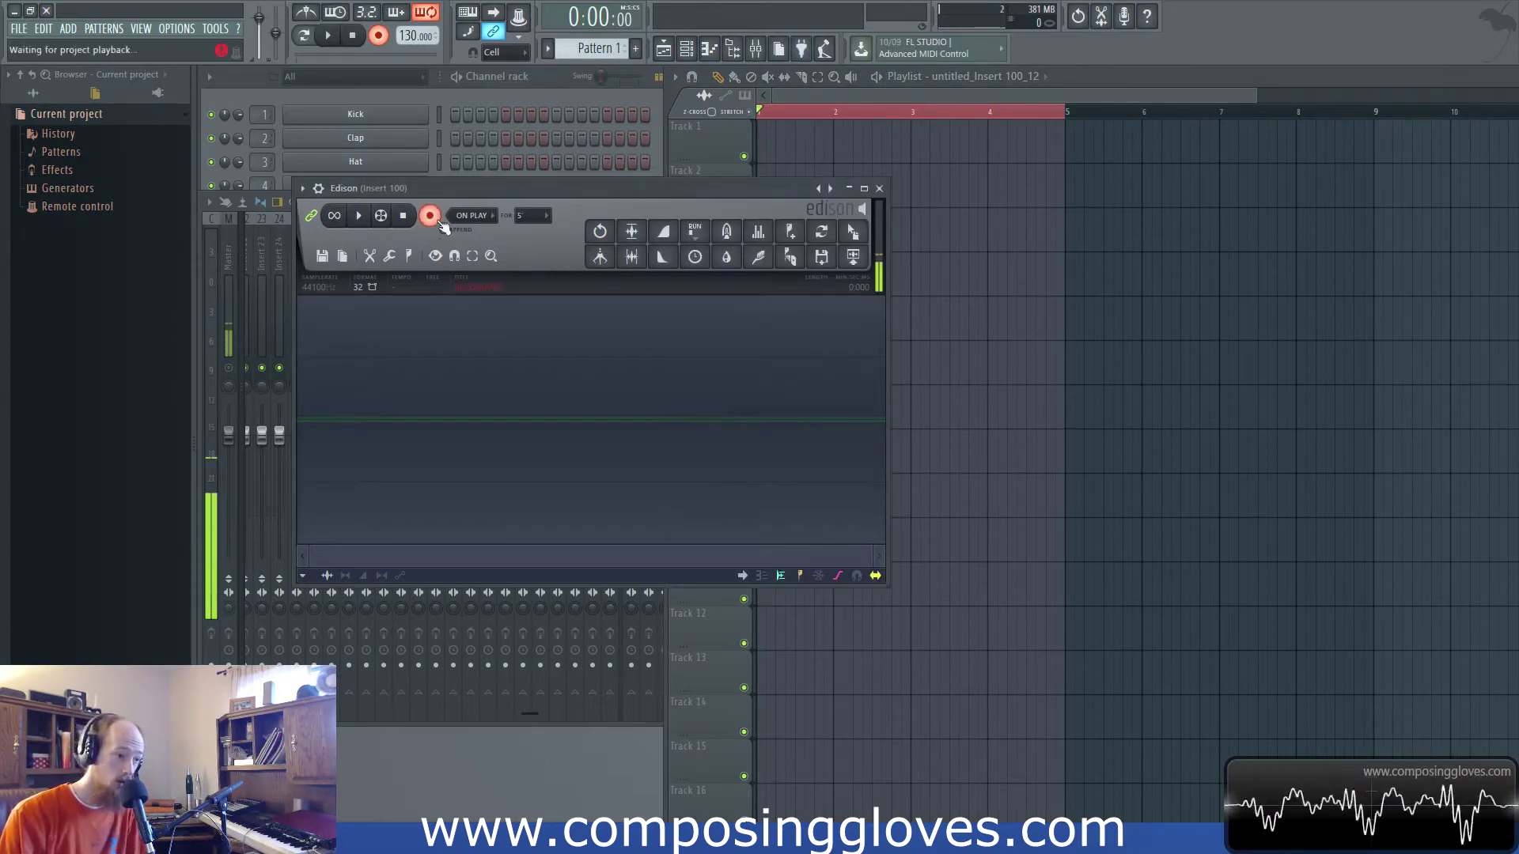
pyautogui.moveTo(661, 190); pyautogui.dragTo(565, 230)
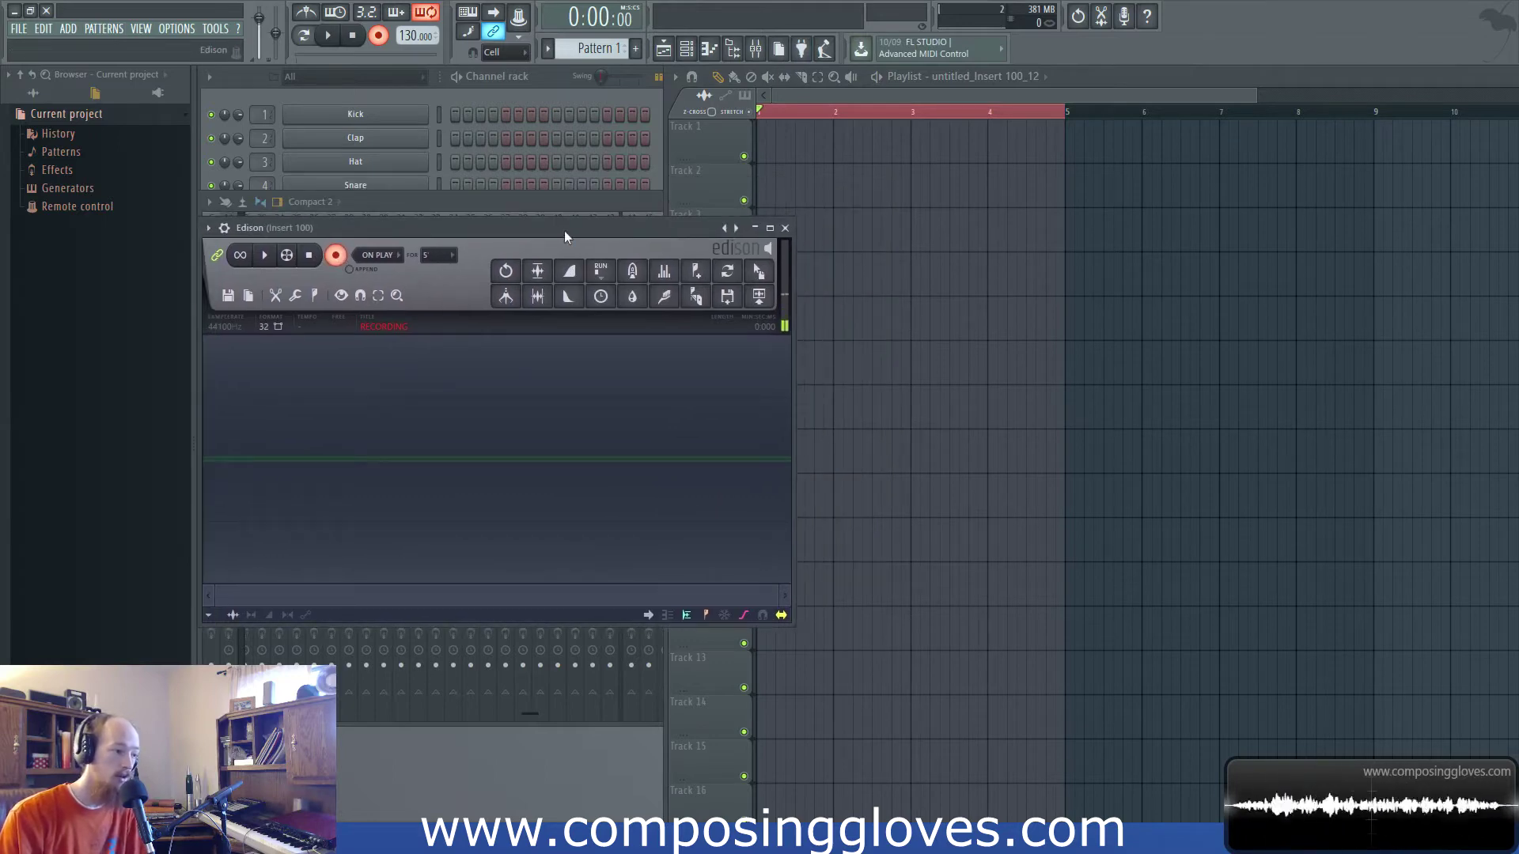
# Play the song to record a roughly 4-second Mic 1 take into Edison, then stop
pyautogui.click(794, 93)
pyautogui.press('space')
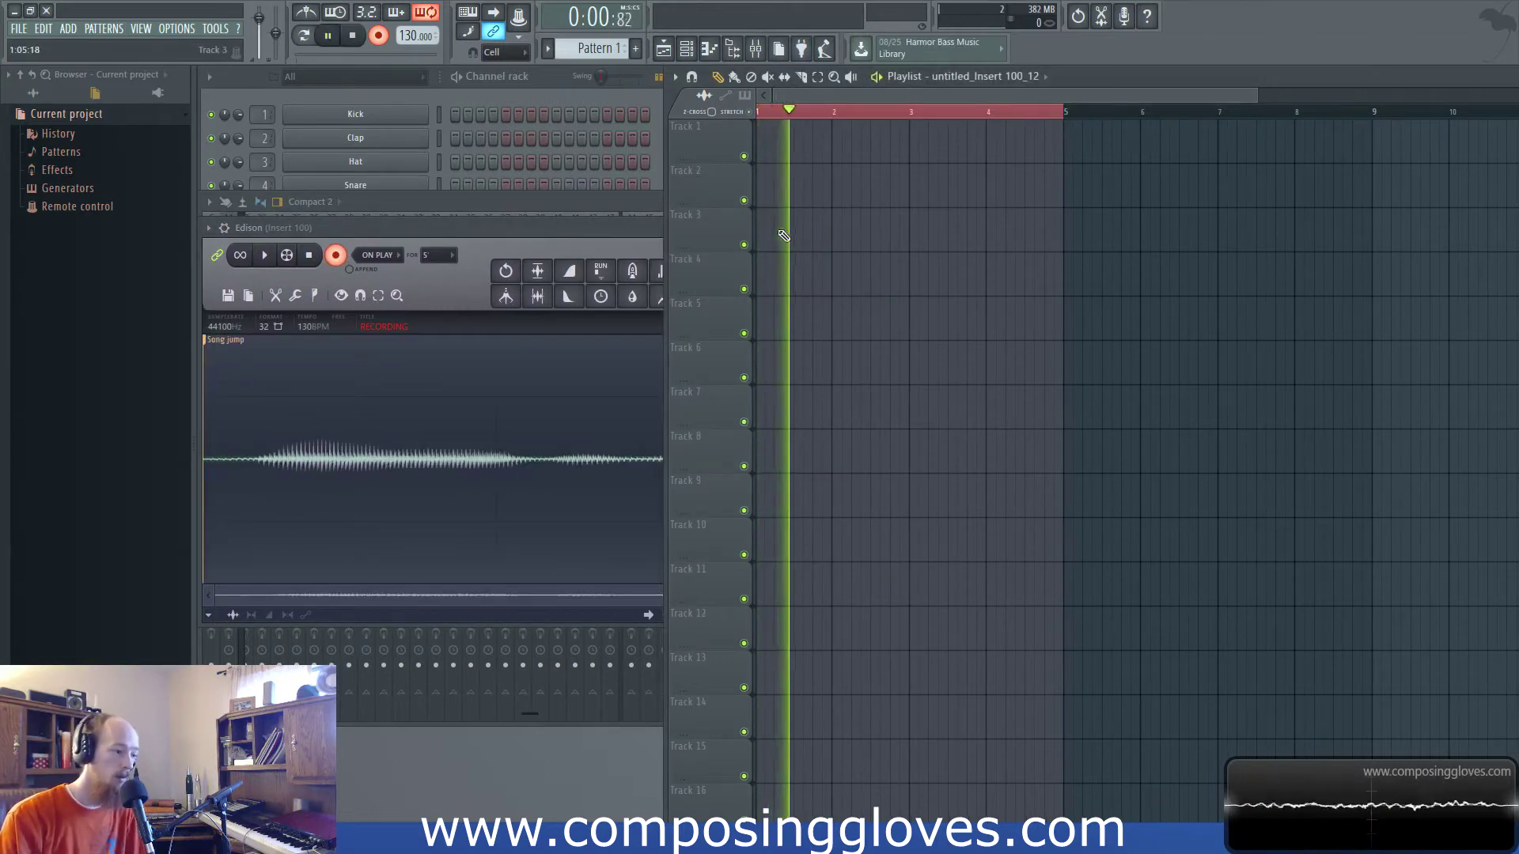
pyautogui.press('space')
pyautogui.click(484, 229)
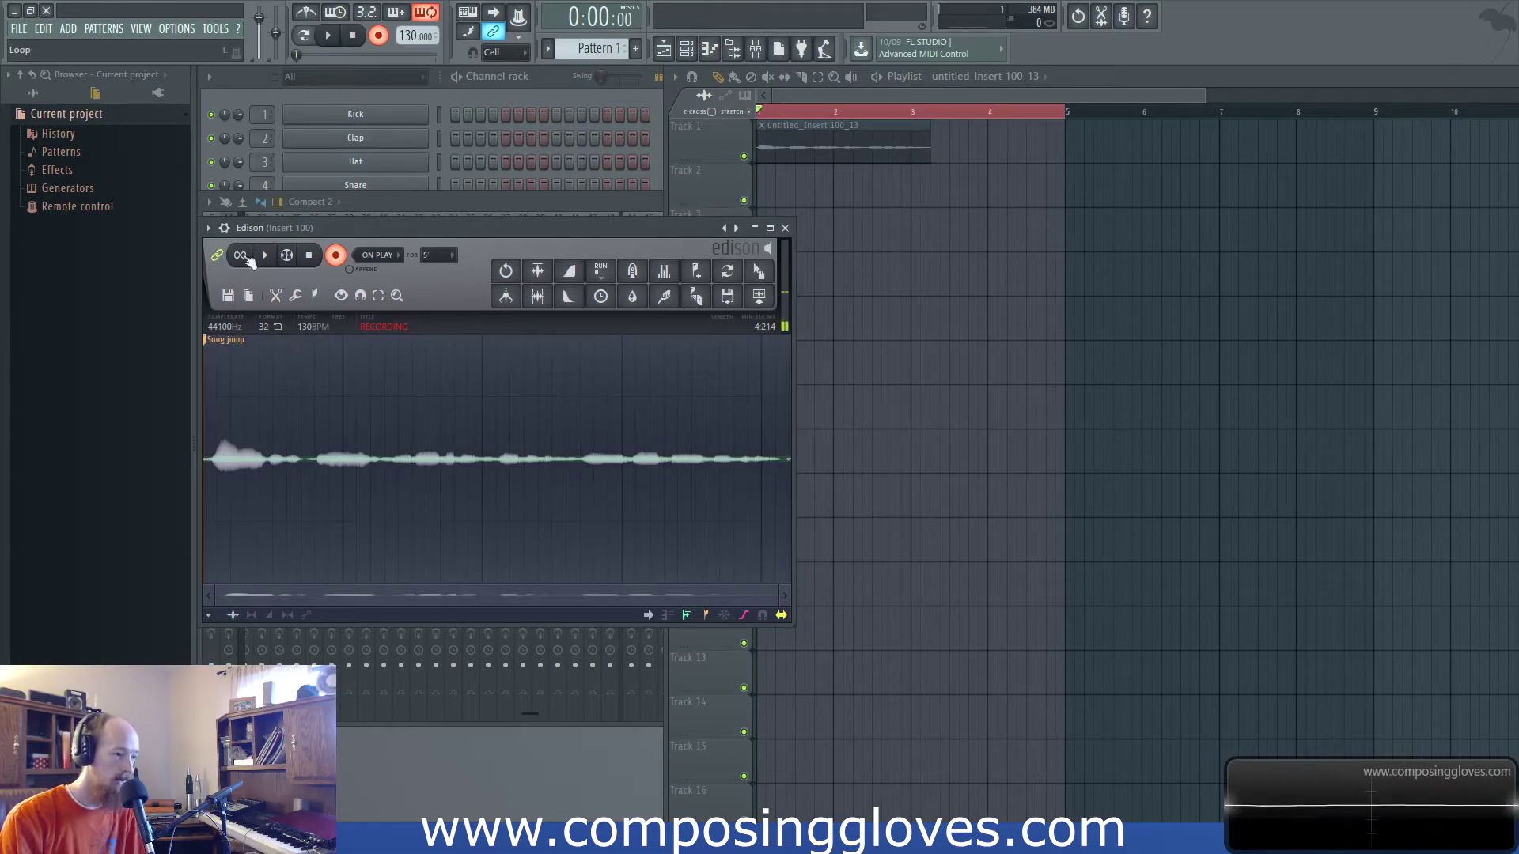
# Scrub the playhead over bars 1–2 and turn off Edison's record button
pyautogui.moveTo(779, 115); pyautogui.dragTo(53, 319)
pyautogui.click(341, 255)
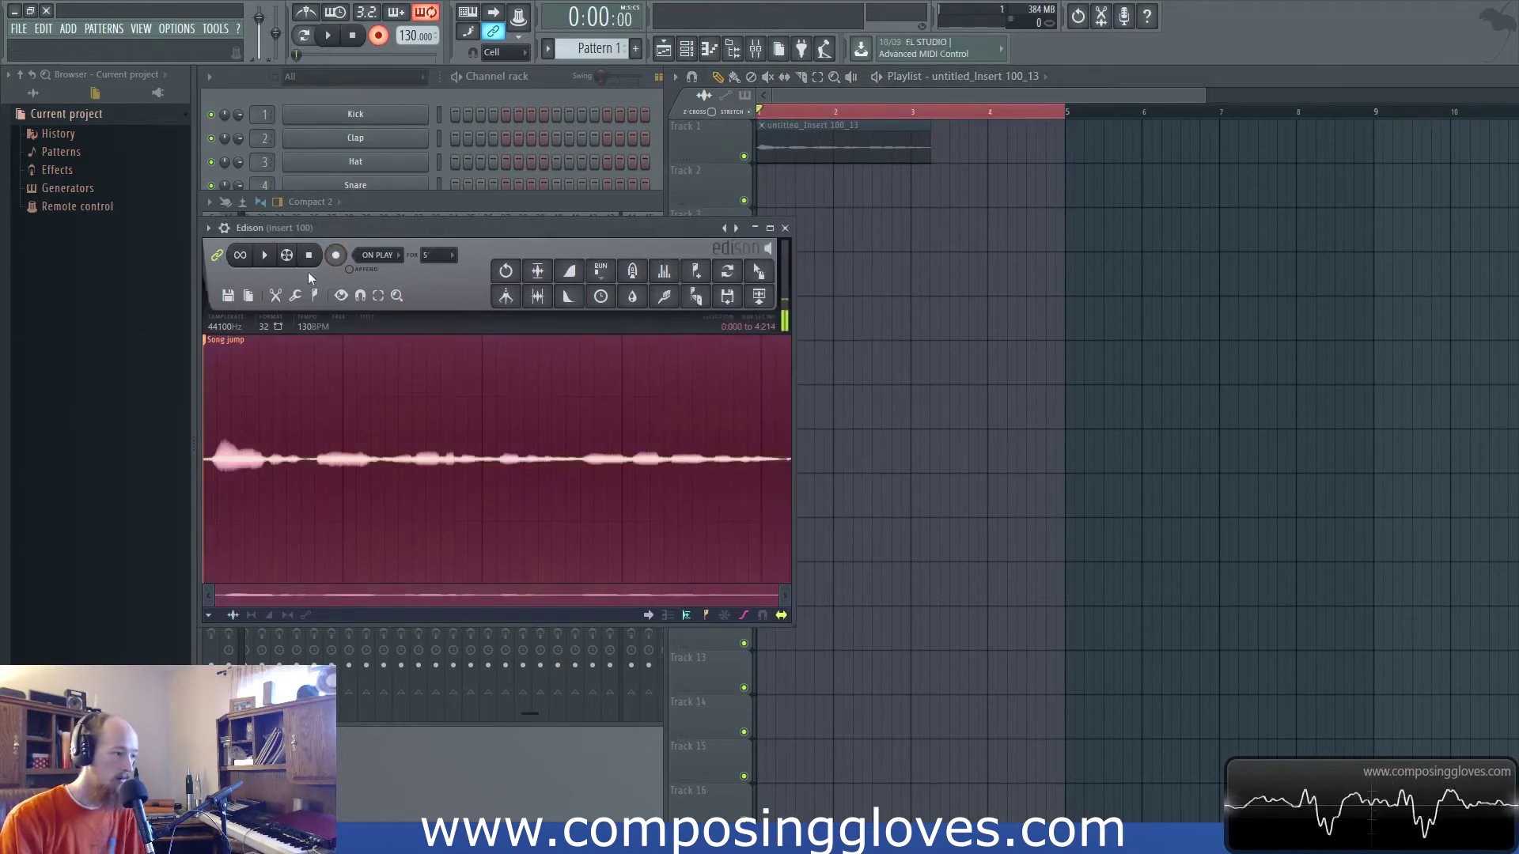
pyautogui.moveTo(781, 119); pyautogui.dragTo(637, 150)
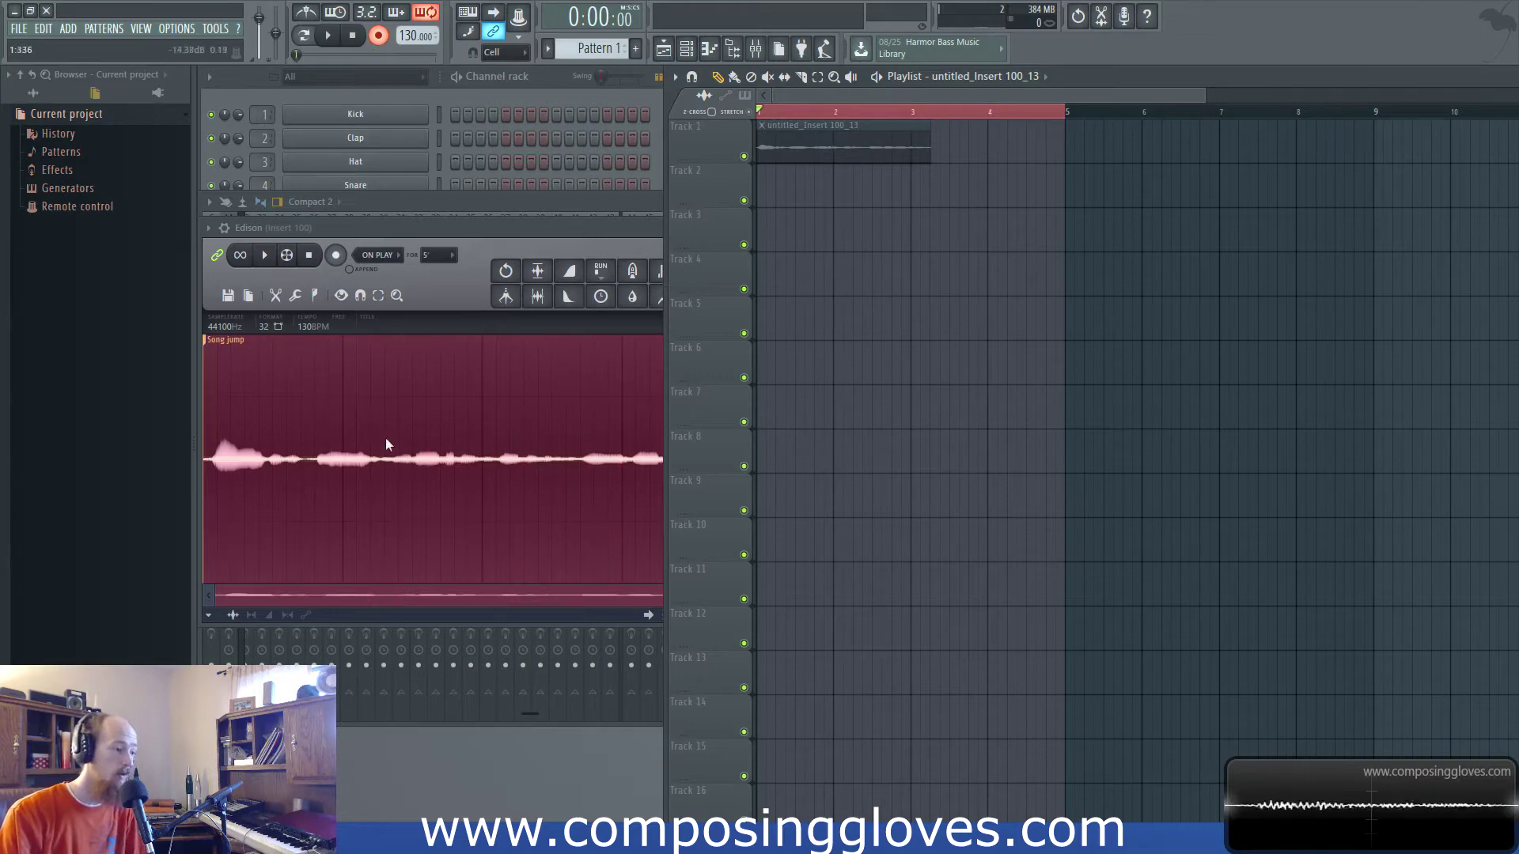
pyautogui.click(468, 227)
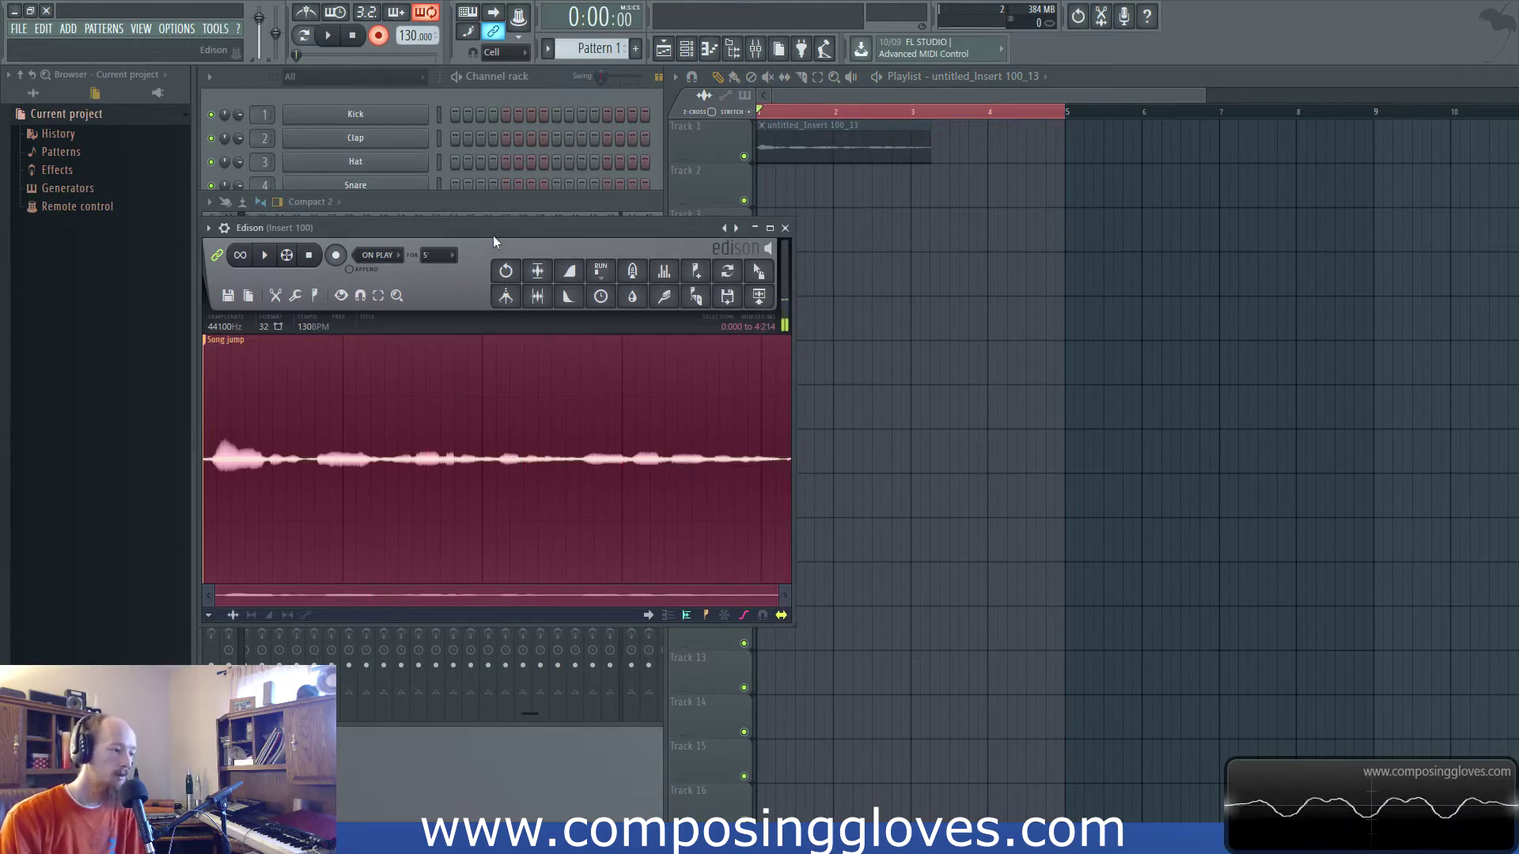
pyautogui.moveTo(492, 235); pyautogui.dragTo(545, 239)
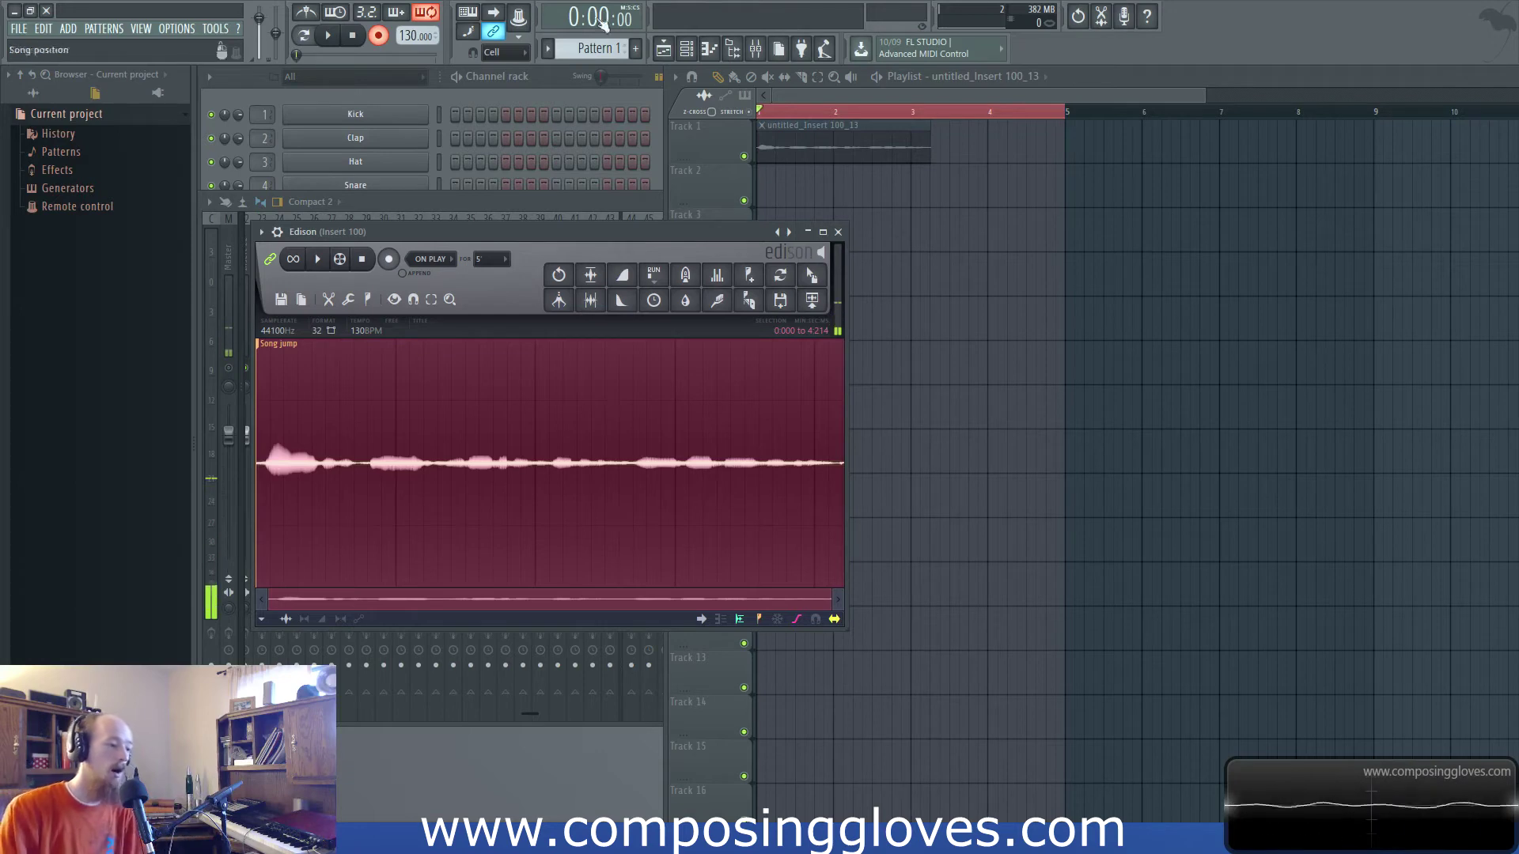
# Narrow the song selection to bar 1, clear Edison's old take and re-arm recording
pyautogui.moveTo(604, 239); pyautogui.dragTo(597, 223)
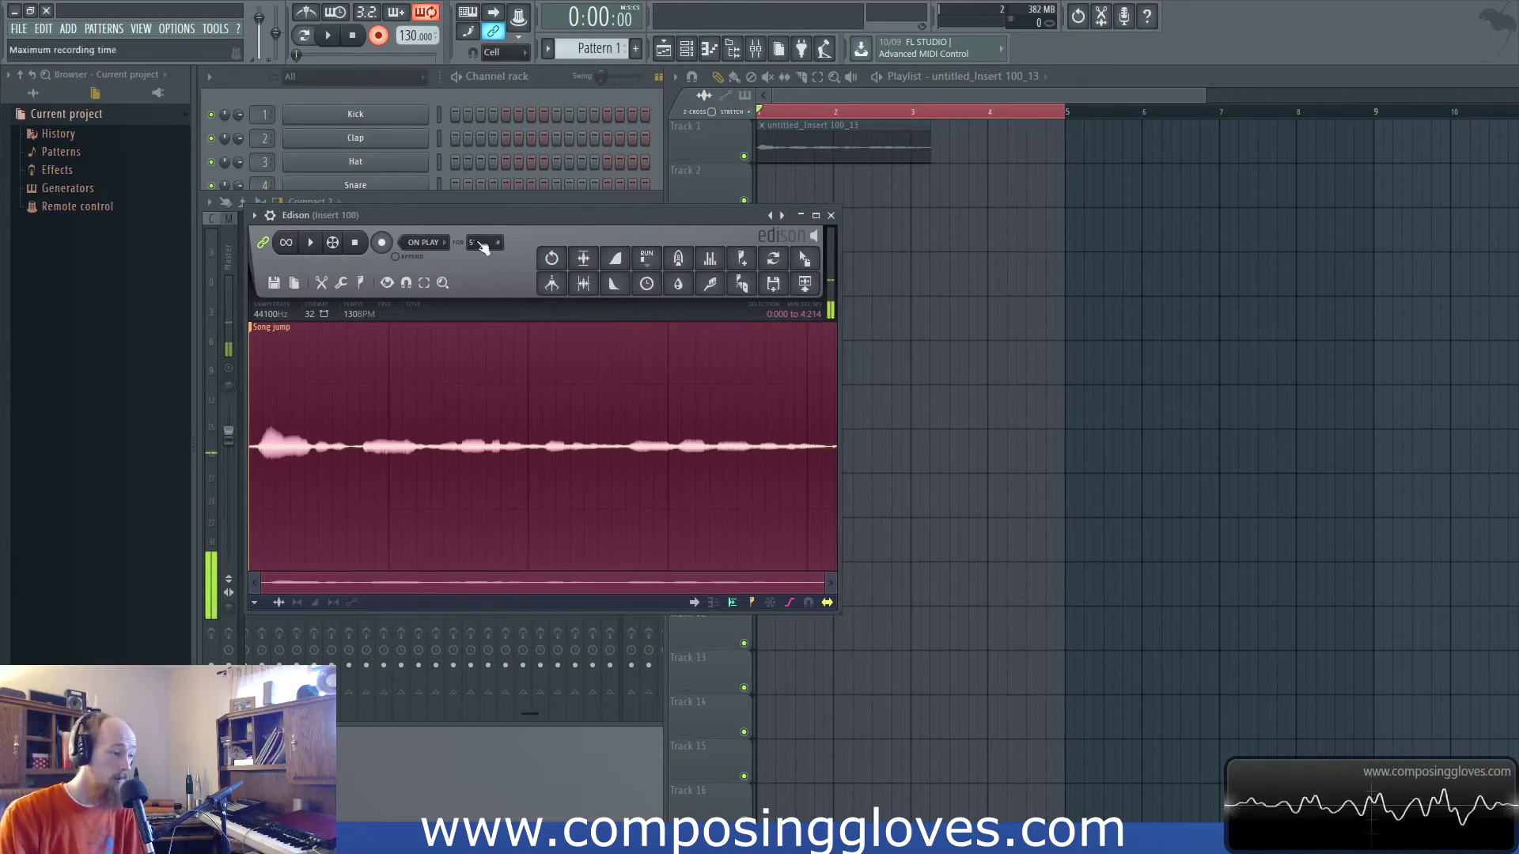
pyautogui.click(857, 131)
pyautogui.moveTo(760, 116); pyautogui.dragTo(824, 118)
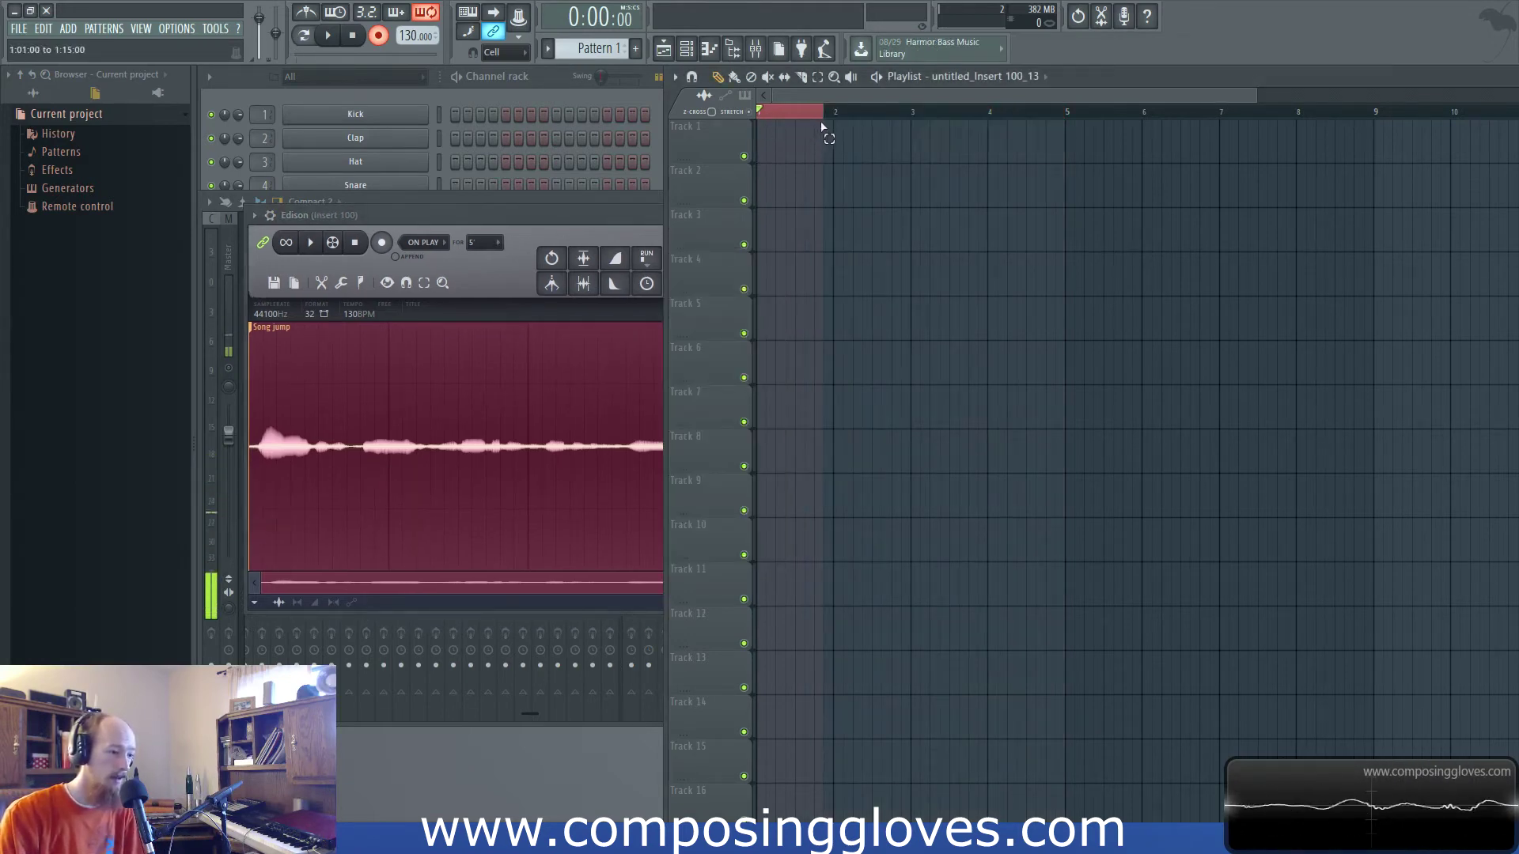
pyautogui.click(569, 218)
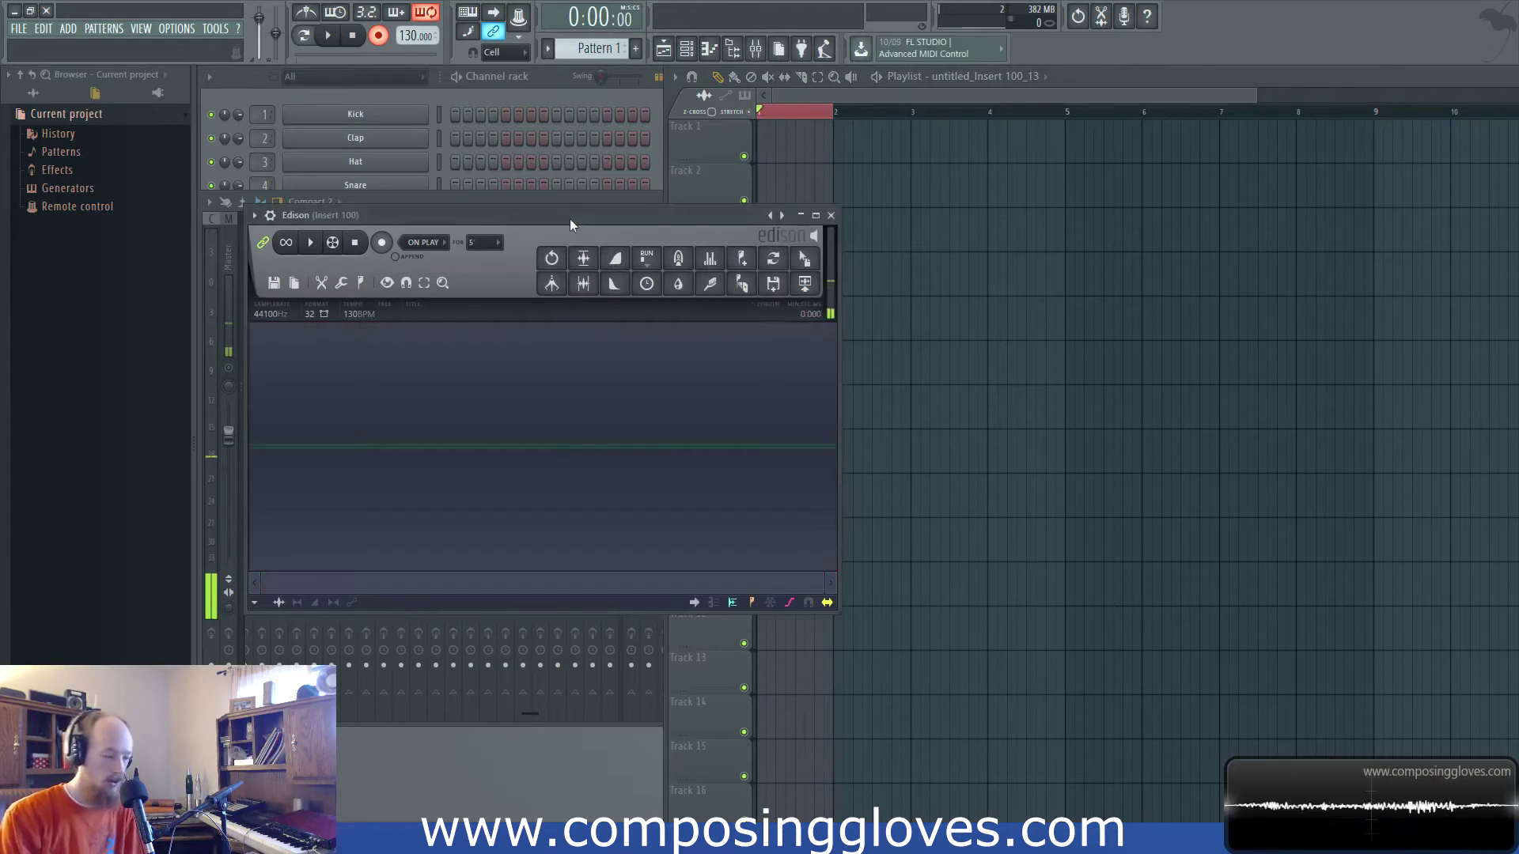
pyautogui.click(381, 242)
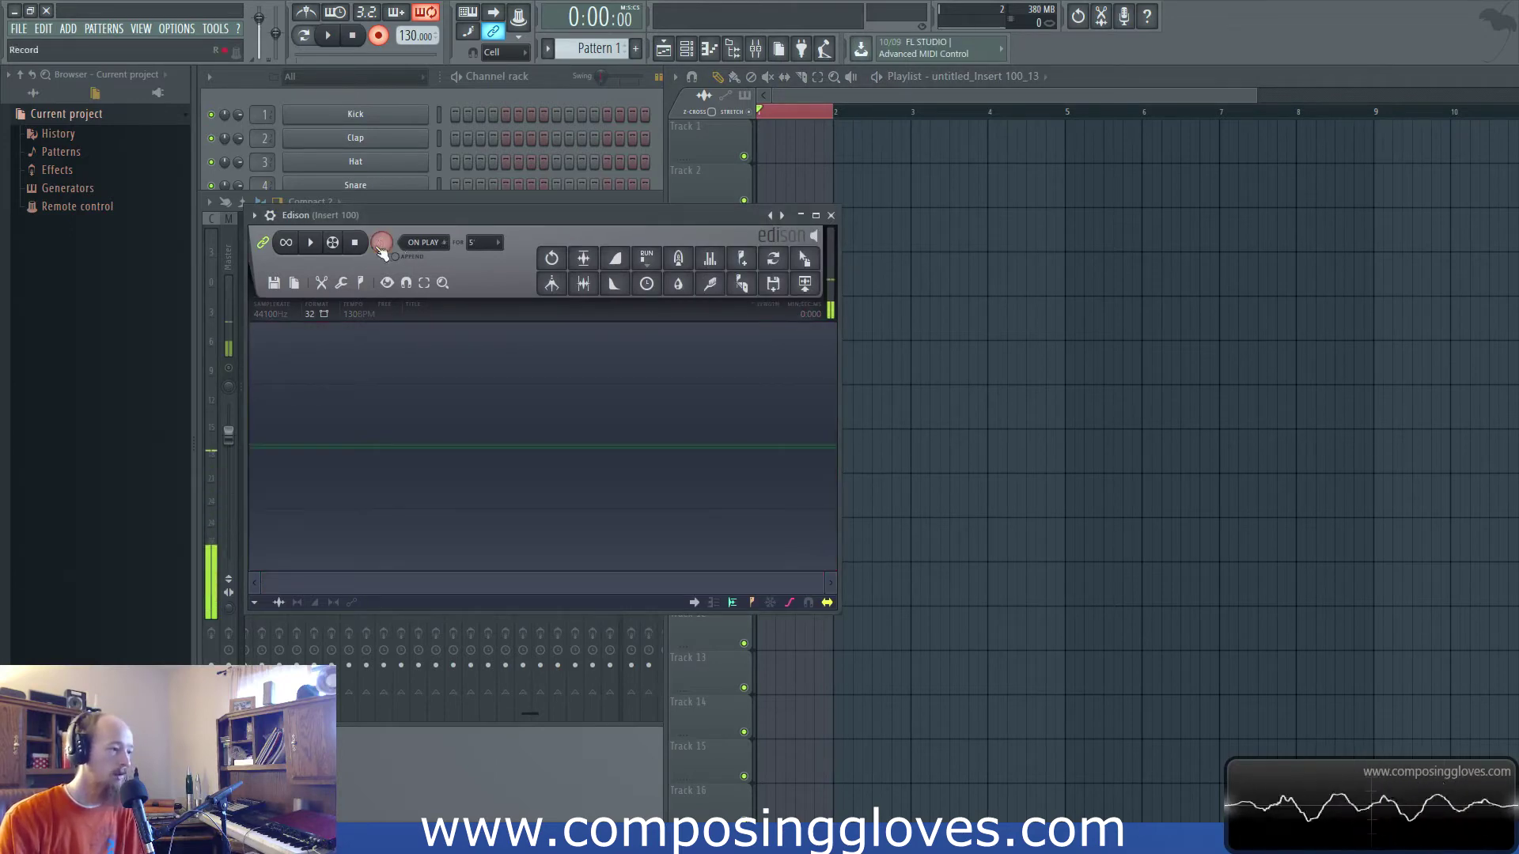
# Play the bar-1 loop to record repeated passes into Edison, restarting once, then stop
pyautogui.click(808, 94)
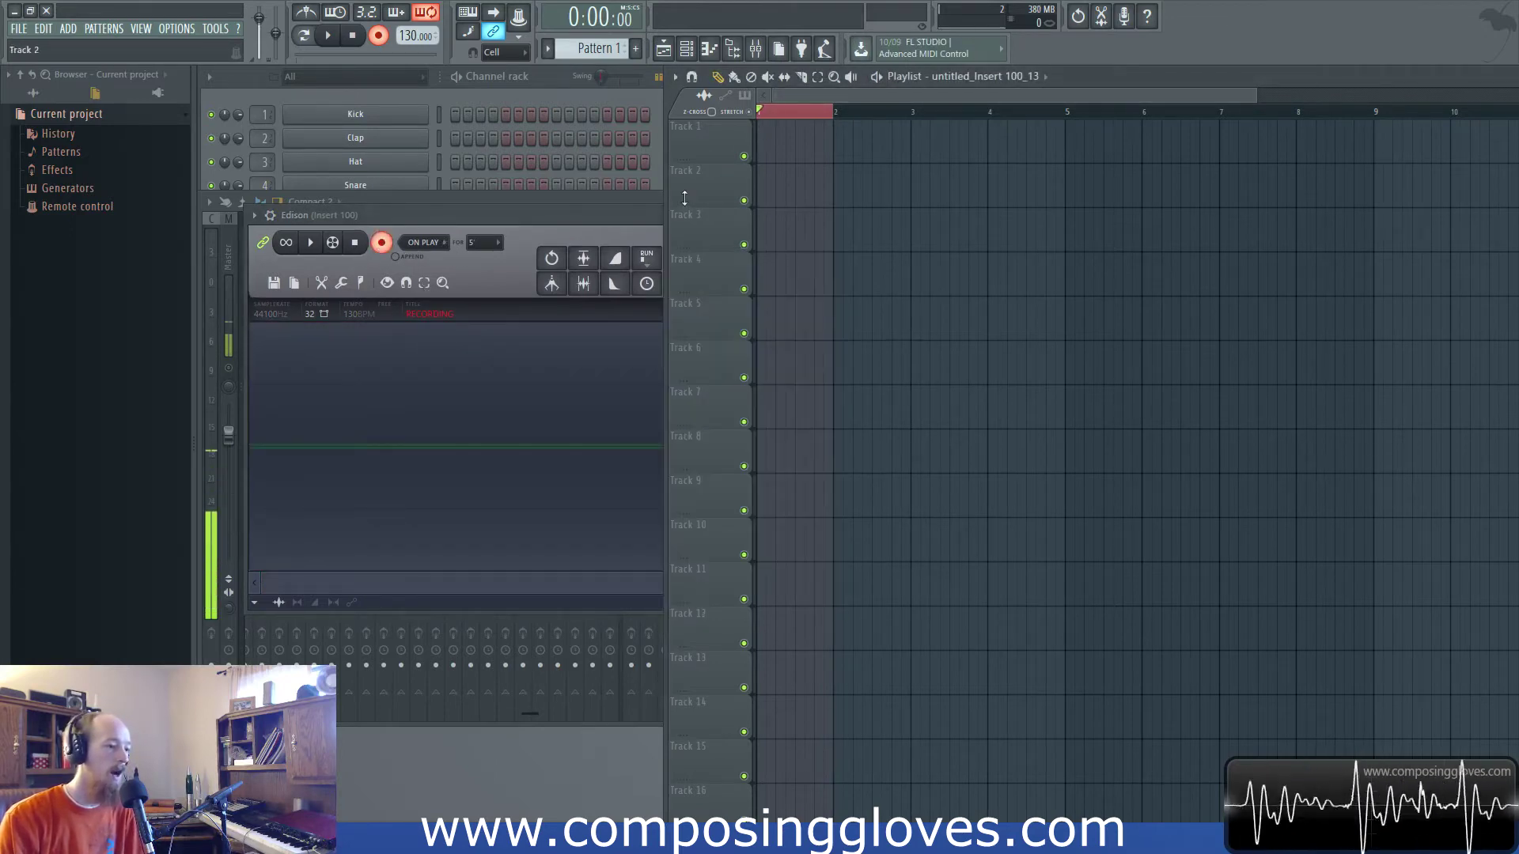
pyautogui.press('space')
pyautogui.click(592, 221)
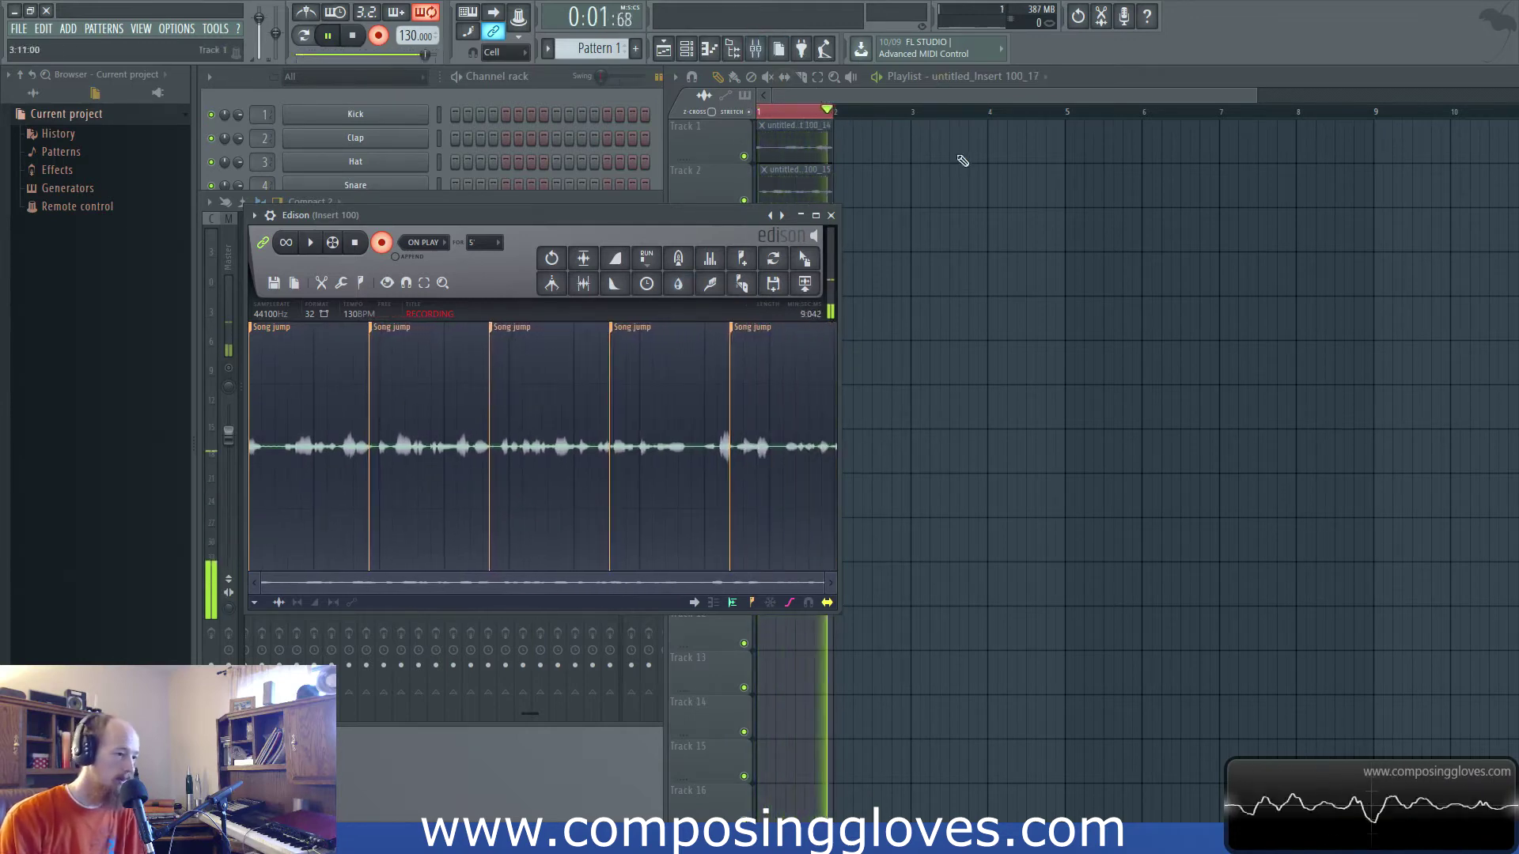
pyautogui.click(352, 36)
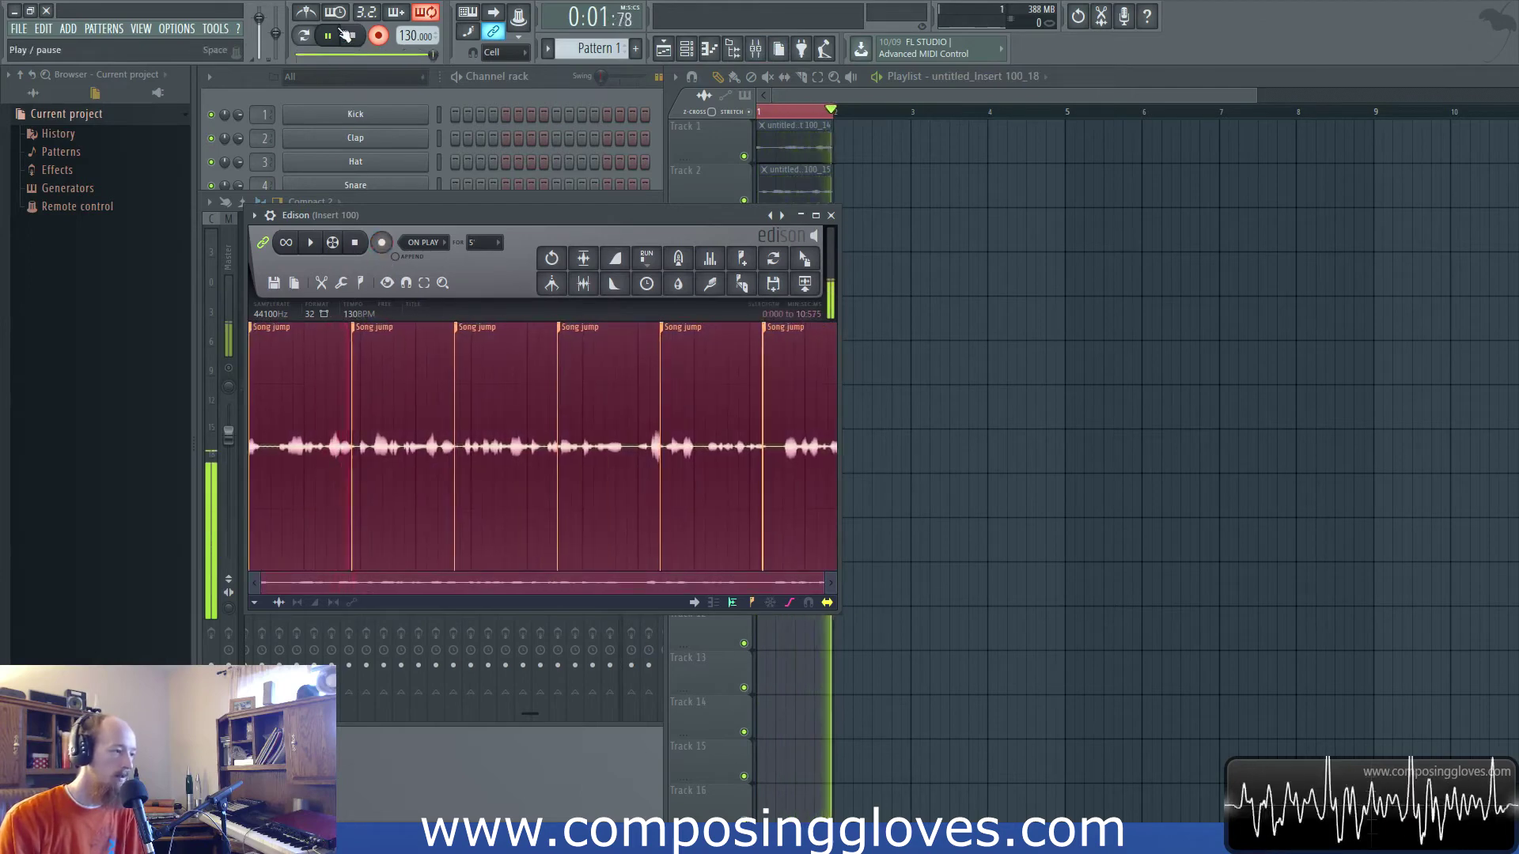
pyautogui.click(328, 36)
pyautogui.press('space')
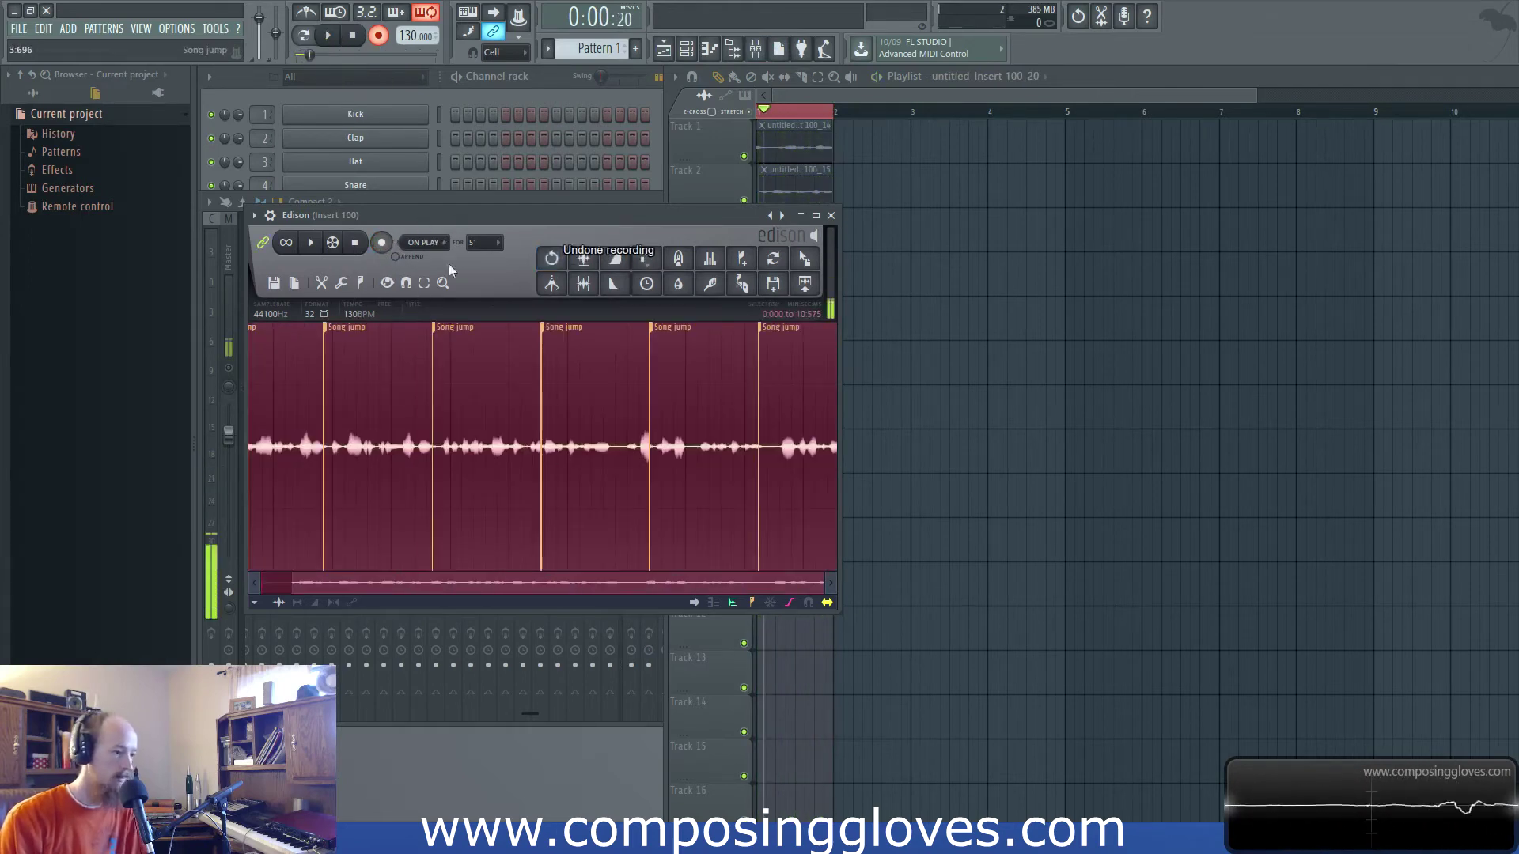
# Drag the Edison take into the Playlist and erase the recorded clips on Tracks 1–7
pyautogui.moveTo(804, 258); pyautogui.dragTo(917, 151)
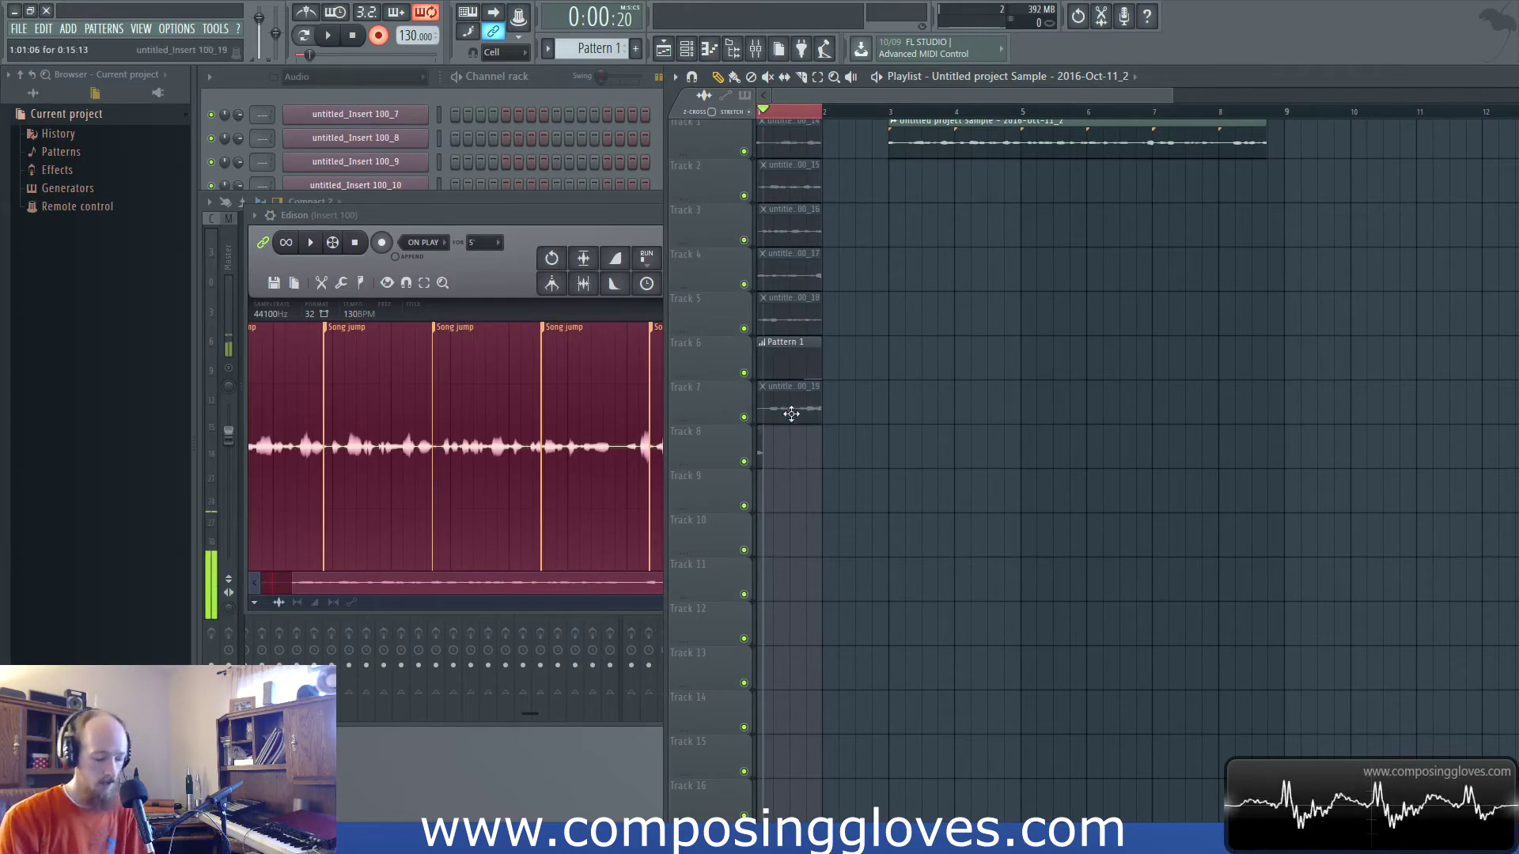
pyautogui.click(755, 49)
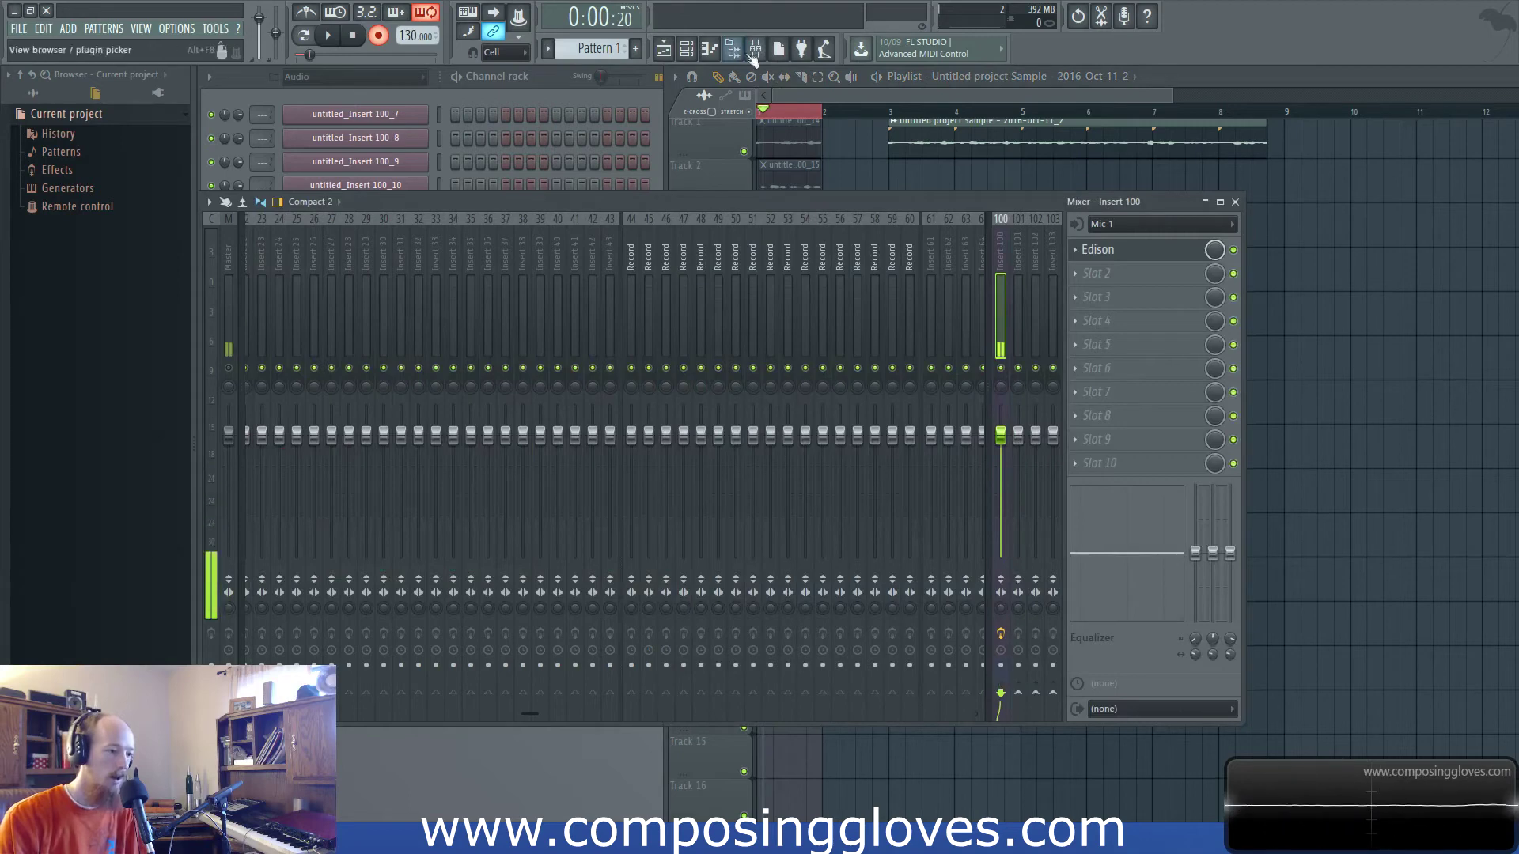
pyautogui.click(818, 91)
pyautogui.scroll(1, 797, 237)
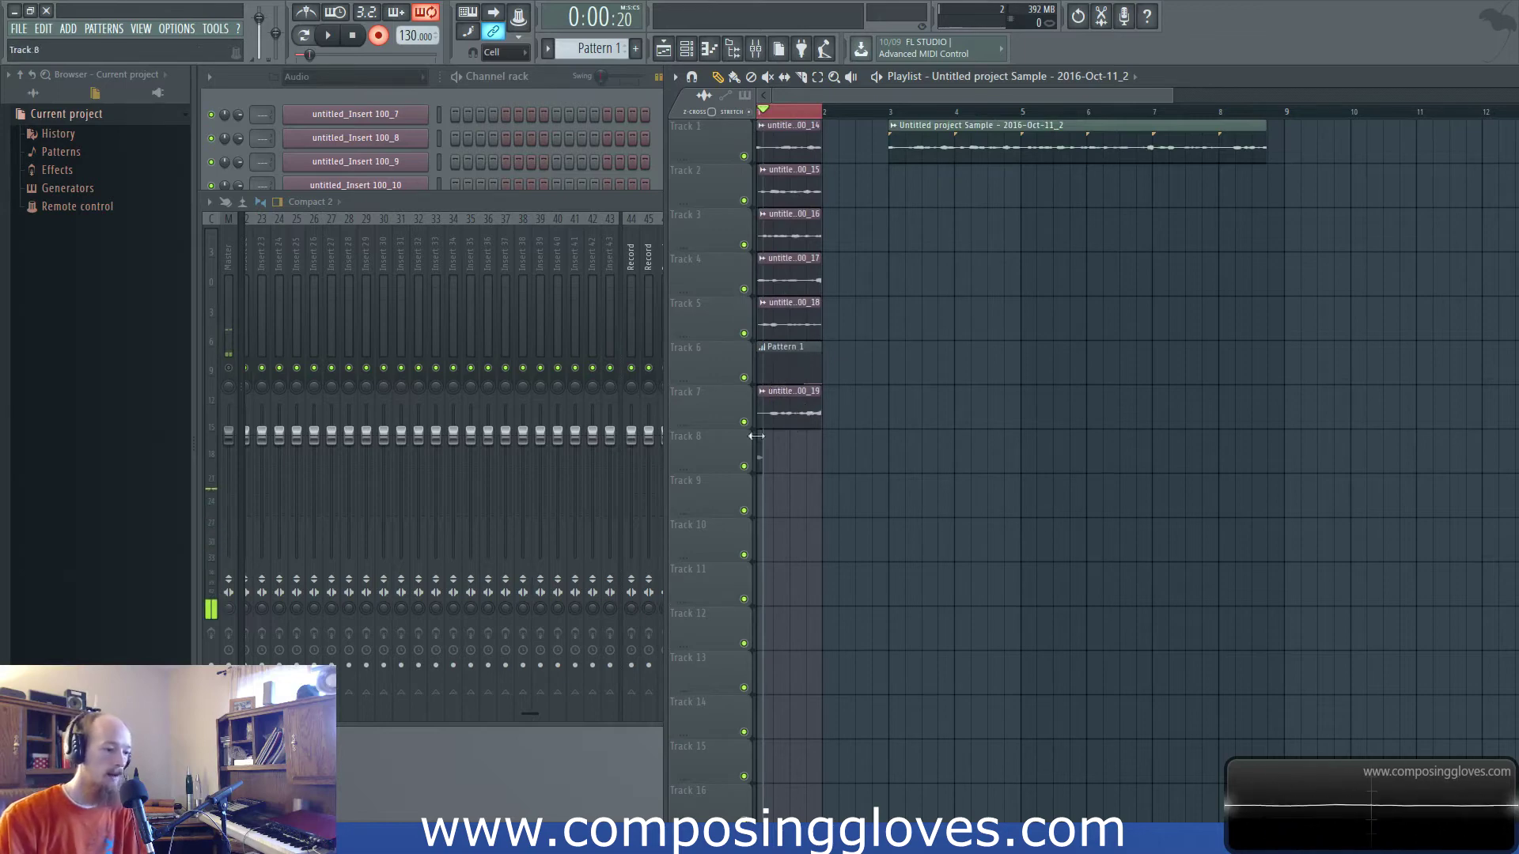
pyautogui.moveTo(765, 475); pyautogui.dragTo(791, 127)
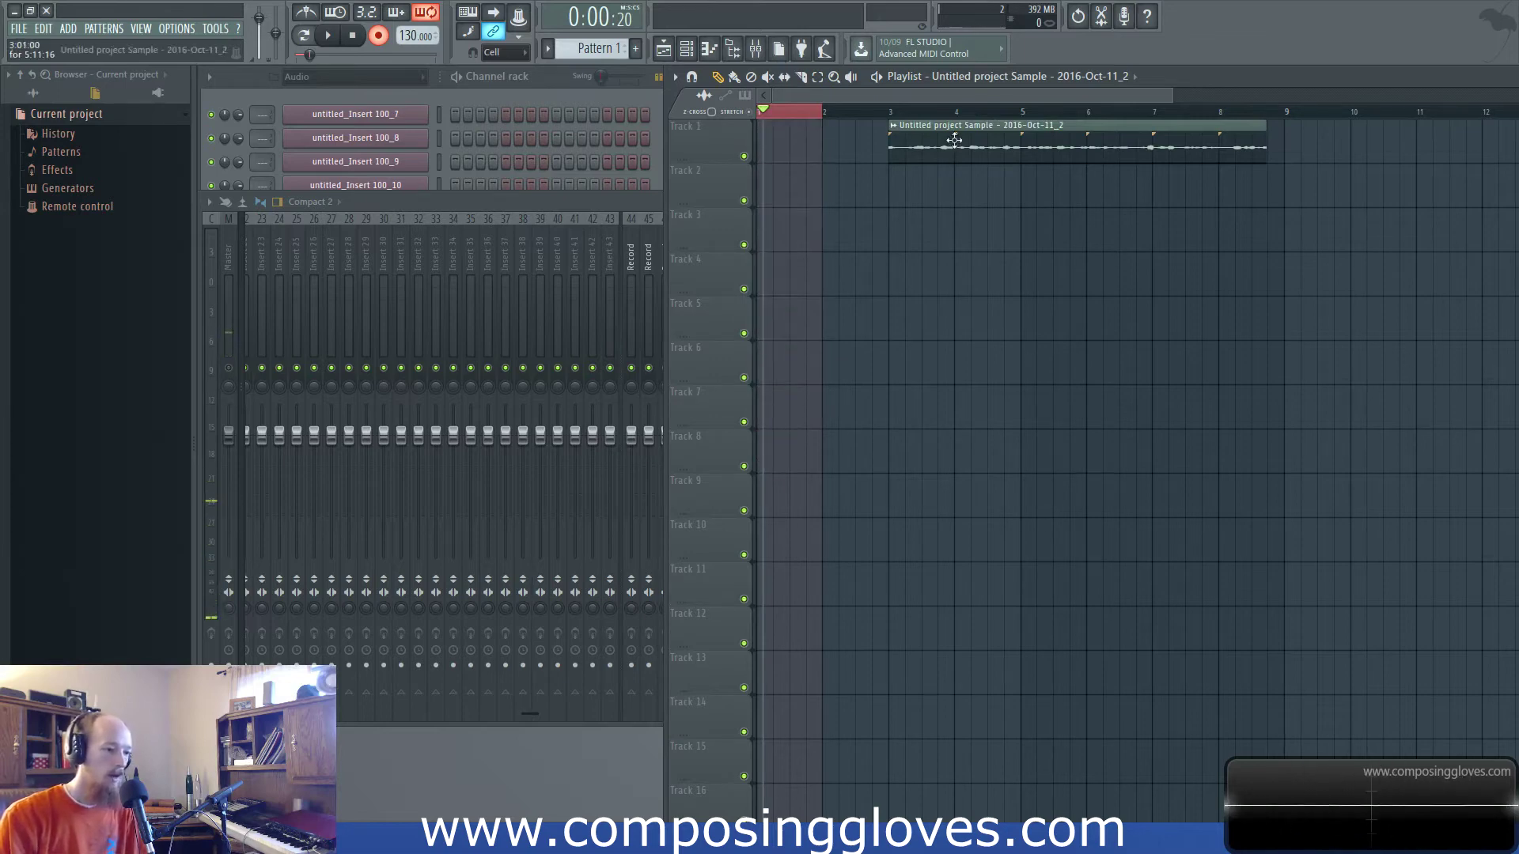
# Move the long sample clip to bar 1 and slip its audio with the Slip tool
pyautogui.moveTo(954, 139); pyautogui.dragTo(822, 139)
pyautogui.scroll(3, 827, 203)
pyautogui.rightClick(924, 189)
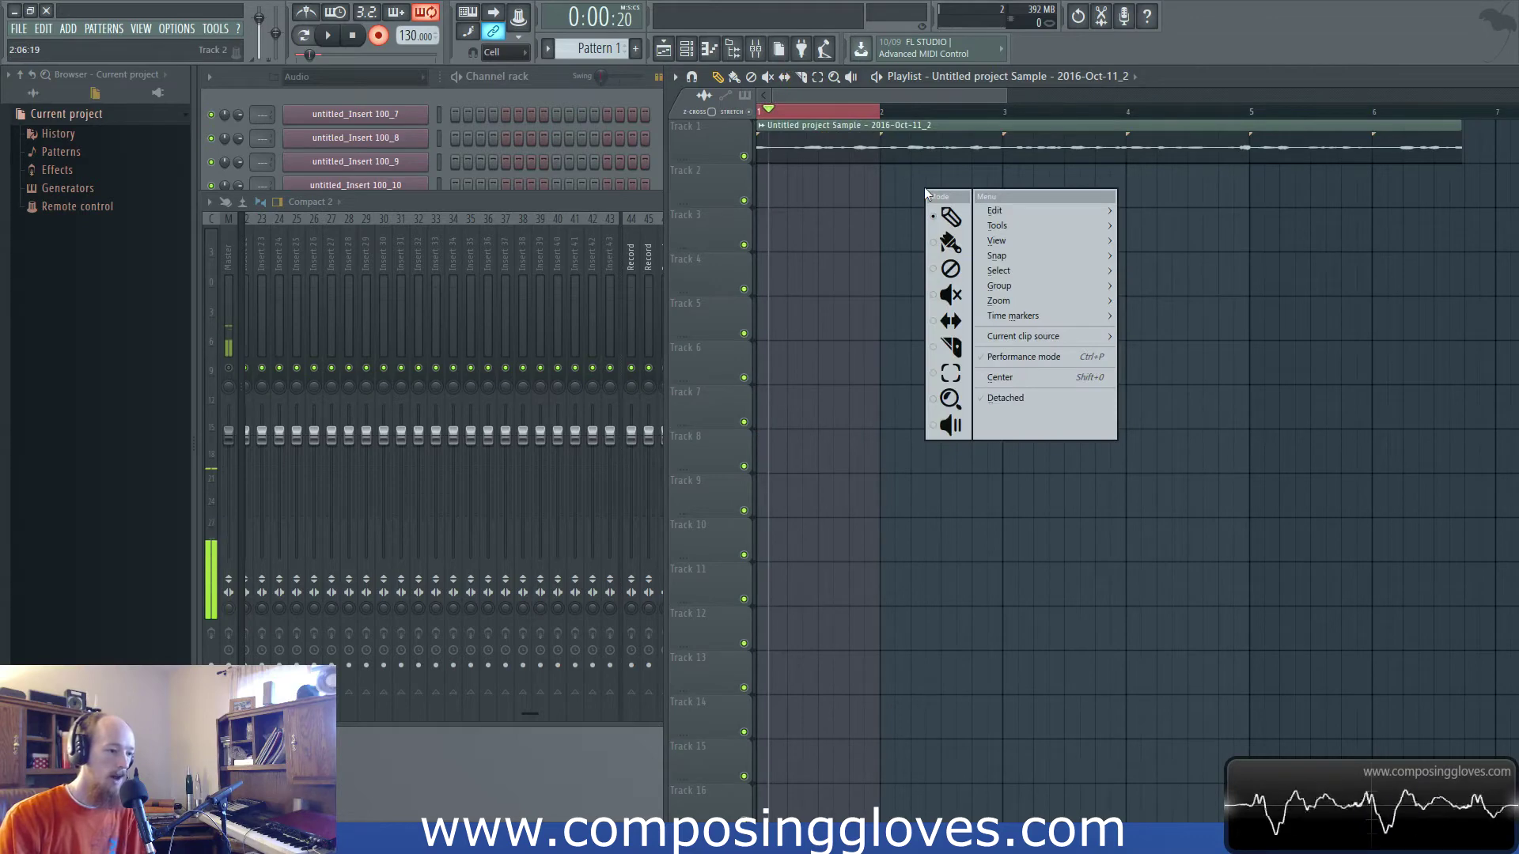
pyautogui.click(950, 320)
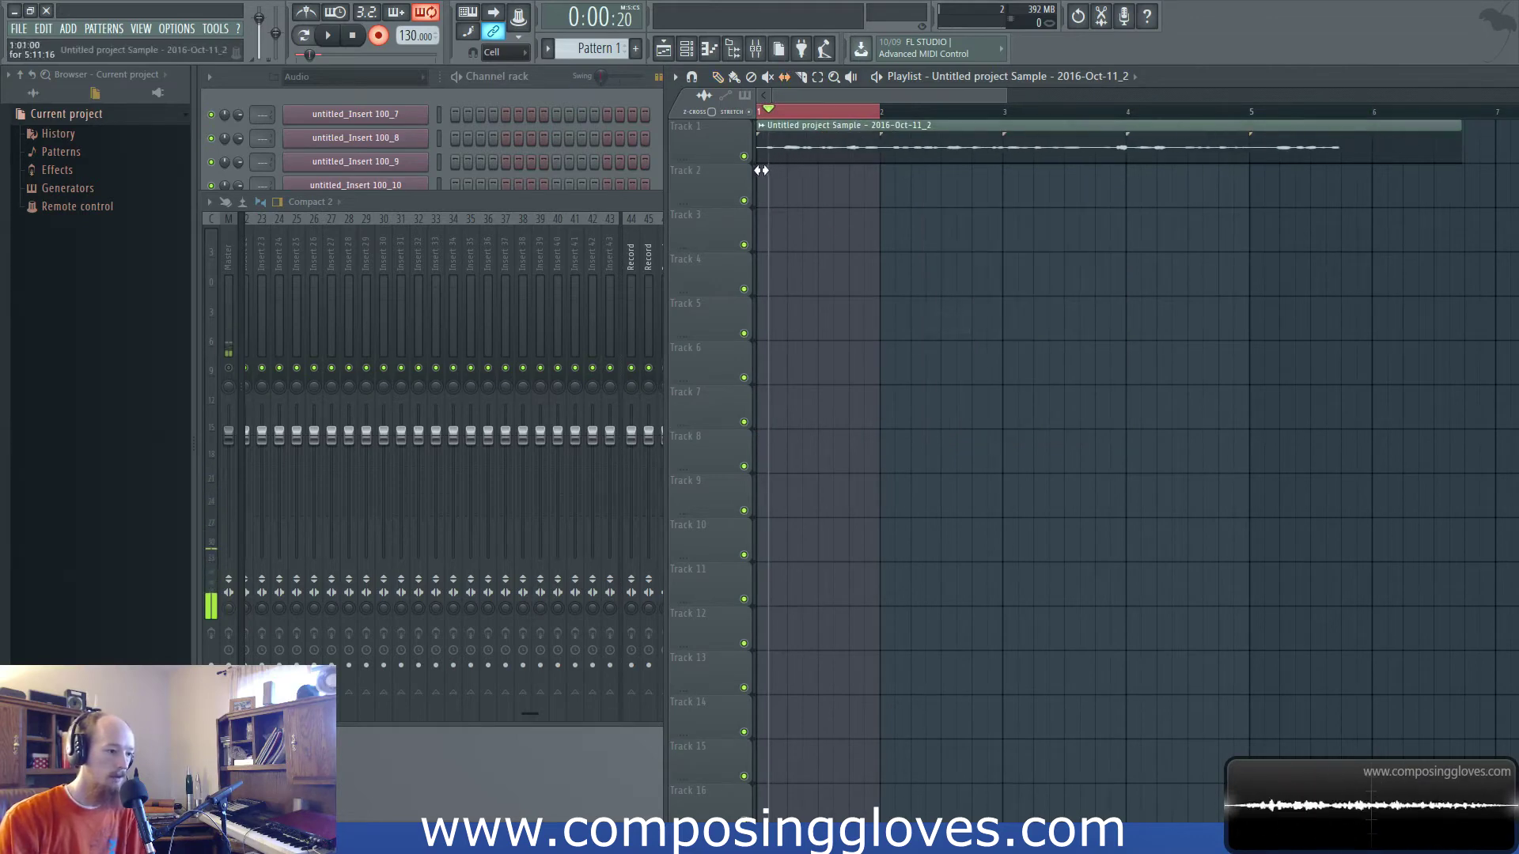
pyautogui.moveTo(761, 170)
pyautogui.mouseDown()
pyautogui.moveTo(862, 155)
pyautogui.moveTo(751, 165)
pyautogui.mouseUp()
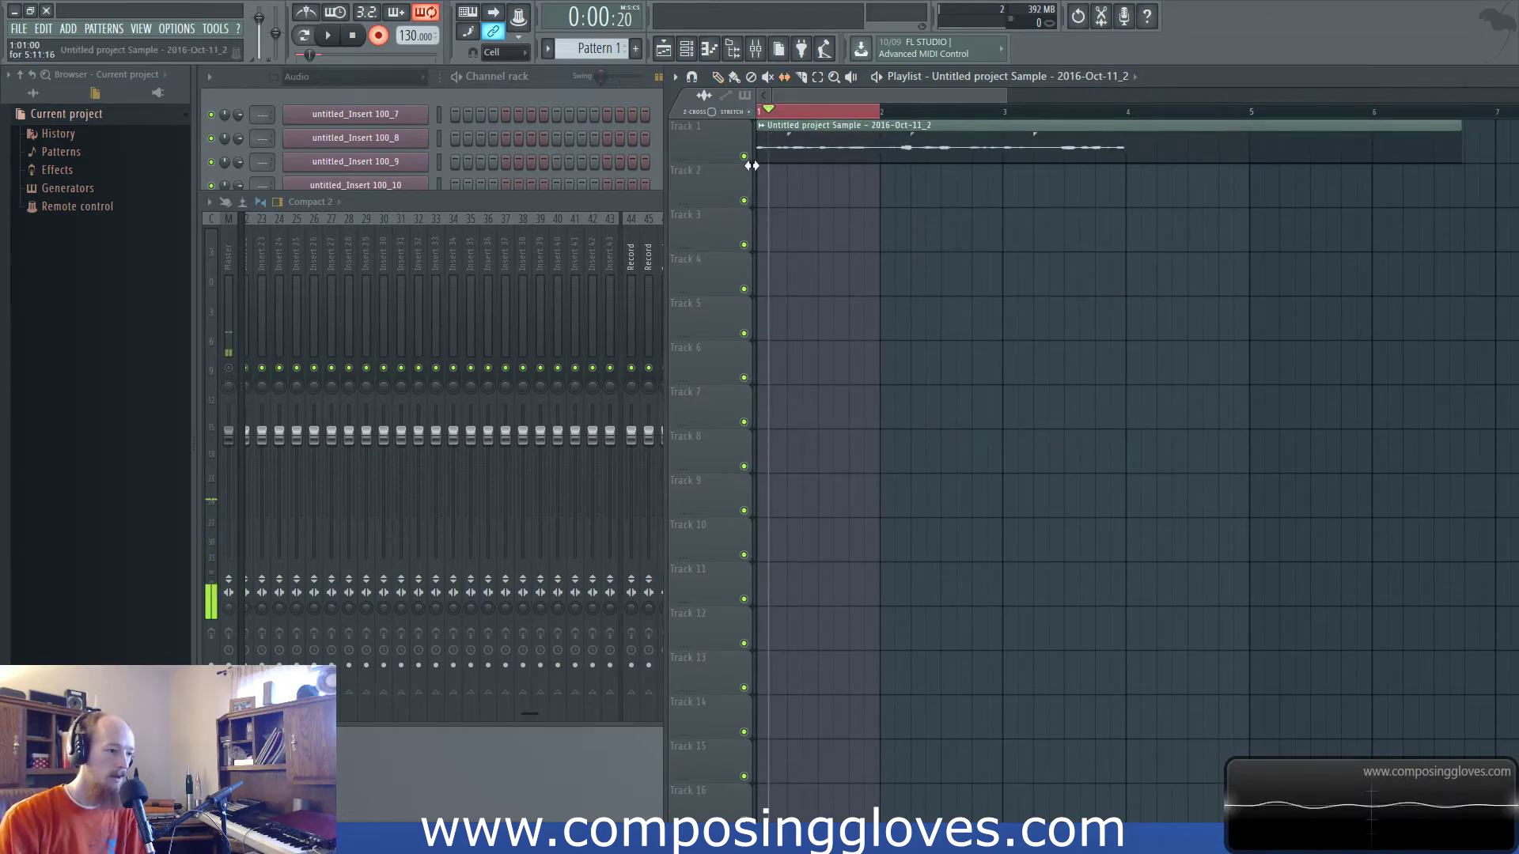
# Split the Track 1 clip at bar 2, delete both pieces, and bring back the wide mixer
pyautogui.moveTo(892, 187); pyautogui.dragTo(888, 139)
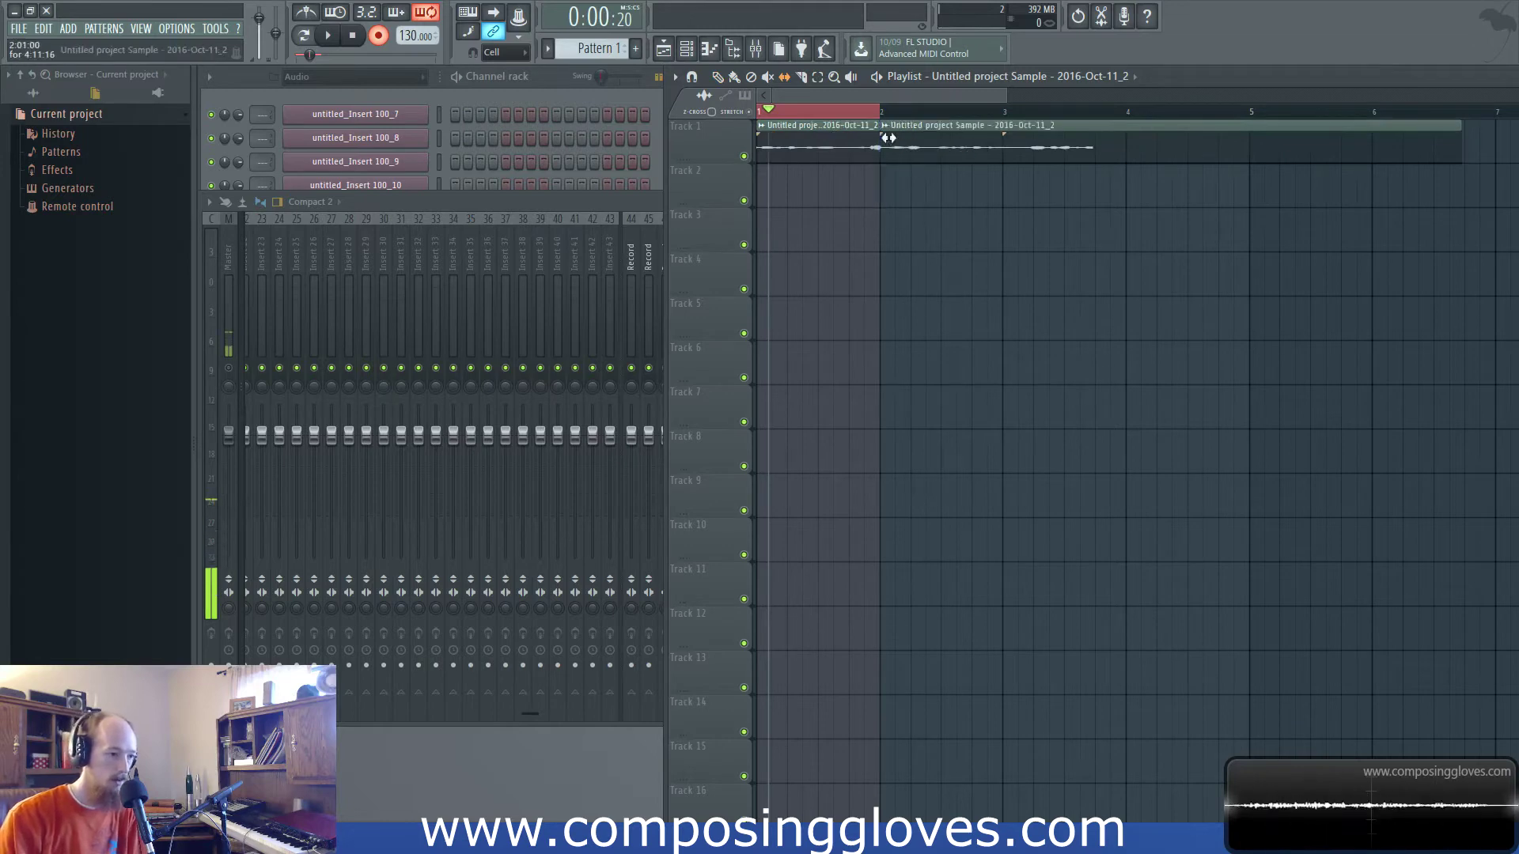
pyautogui.rightClick(889, 139)
pyautogui.moveTo(772, 147); pyautogui.dragTo(995, 147)
pyautogui.scroll(-3, 808, 153)
pyautogui.rightClick(831, 150)
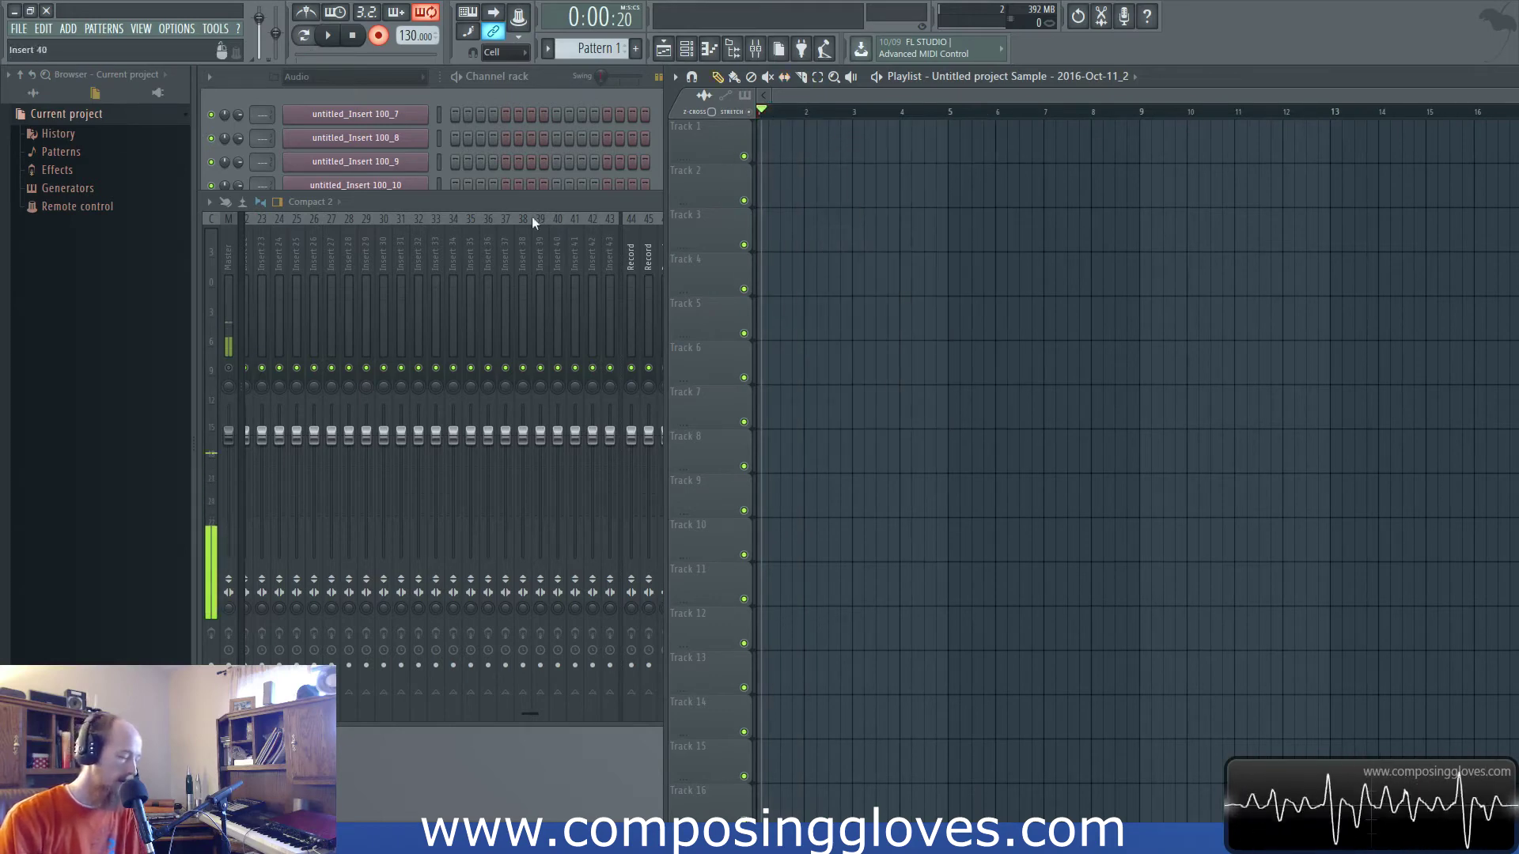
pyautogui.doubleClick(564, 199)
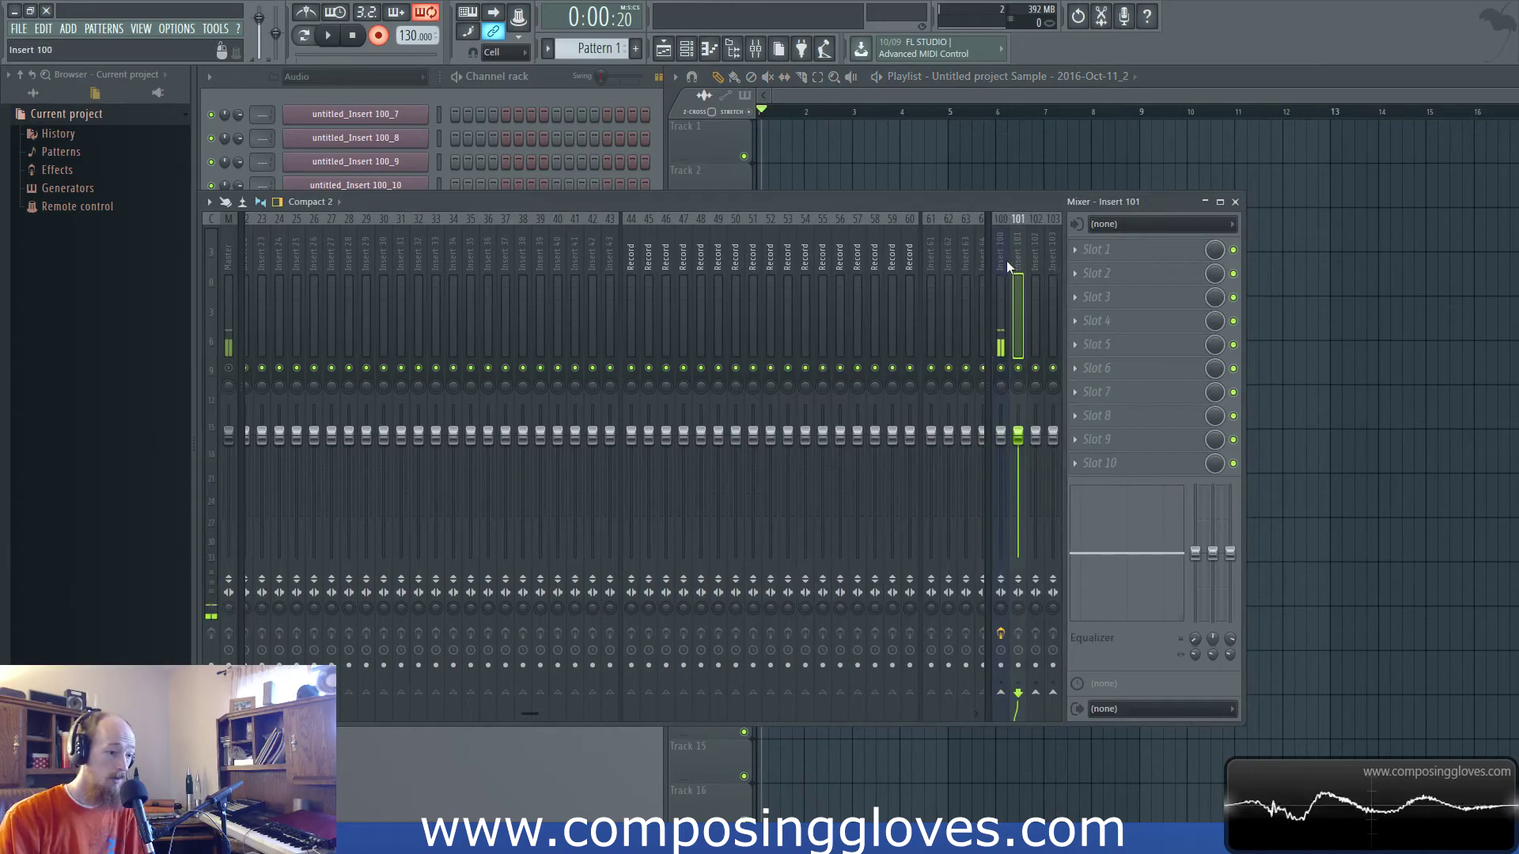
# Clear the Insert 100 Edison's audio, check its record link options, and move it aside
pyautogui.click(1123, 260)
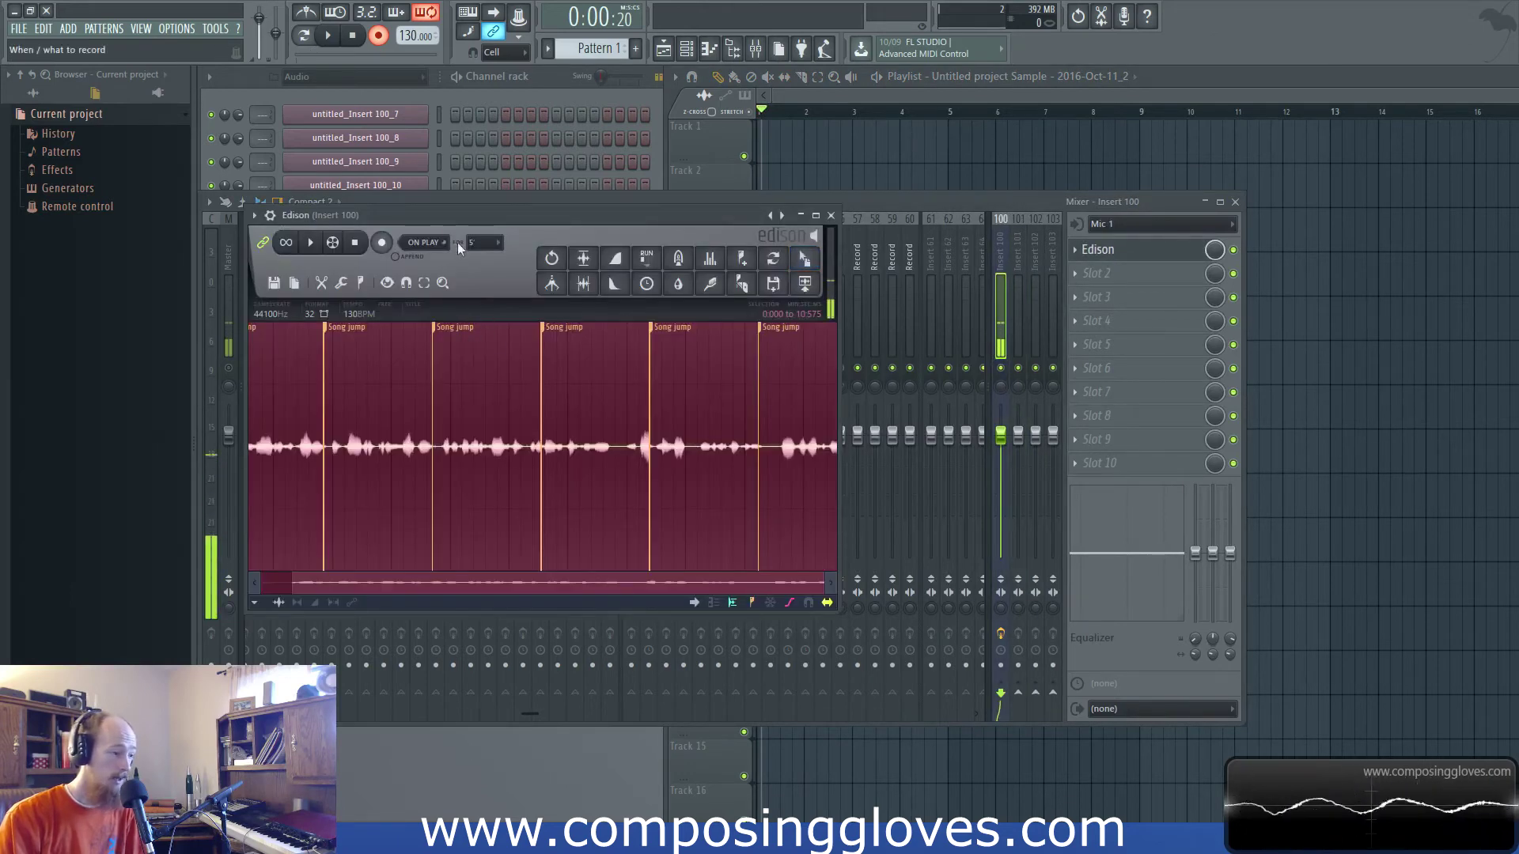
pyautogui.press('Delete')
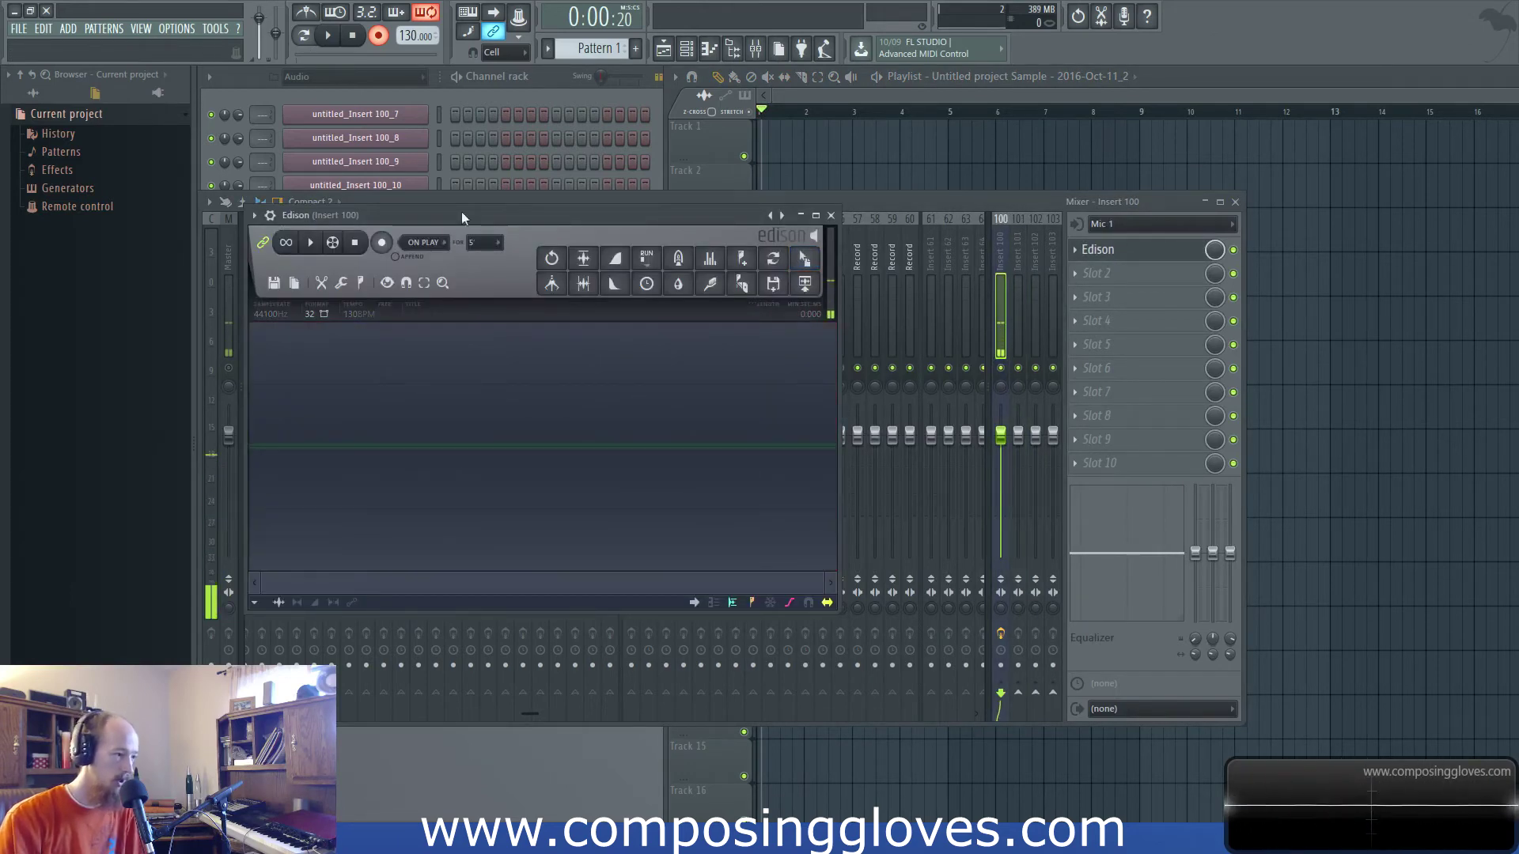
pyautogui.moveTo(537, 223); pyautogui.dragTo(742, 173)
pyautogui.rightClick(558, 201)
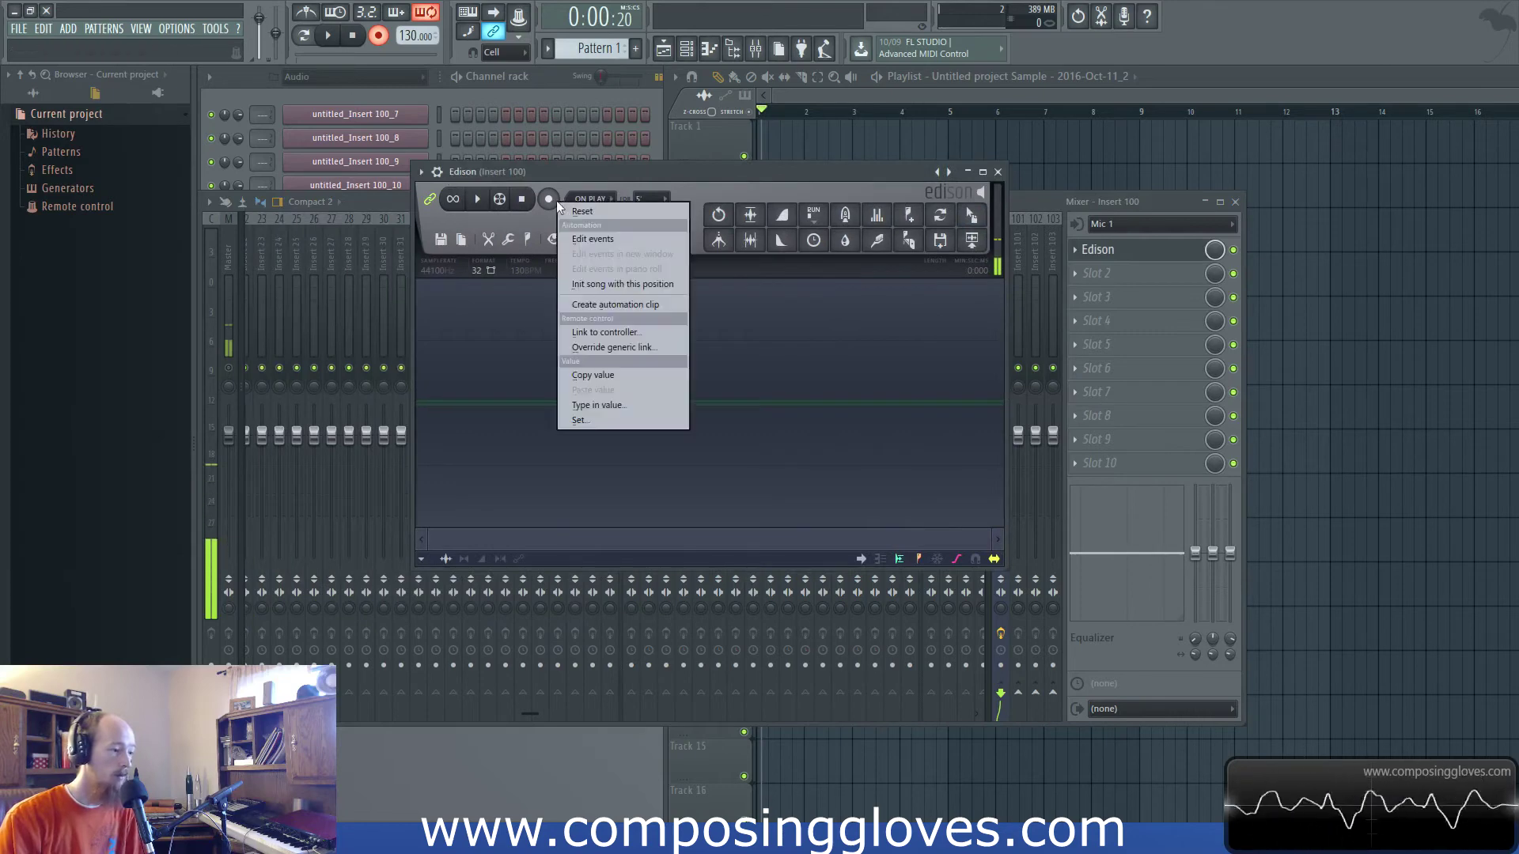
pyautogui.click(794, 173)
pyautogui.moveTo(889, 174); pyautogui.dragTo(1014, 177)
pyautogui.moveTo(776, 176); pyautogui.dragTo(1320, 259)
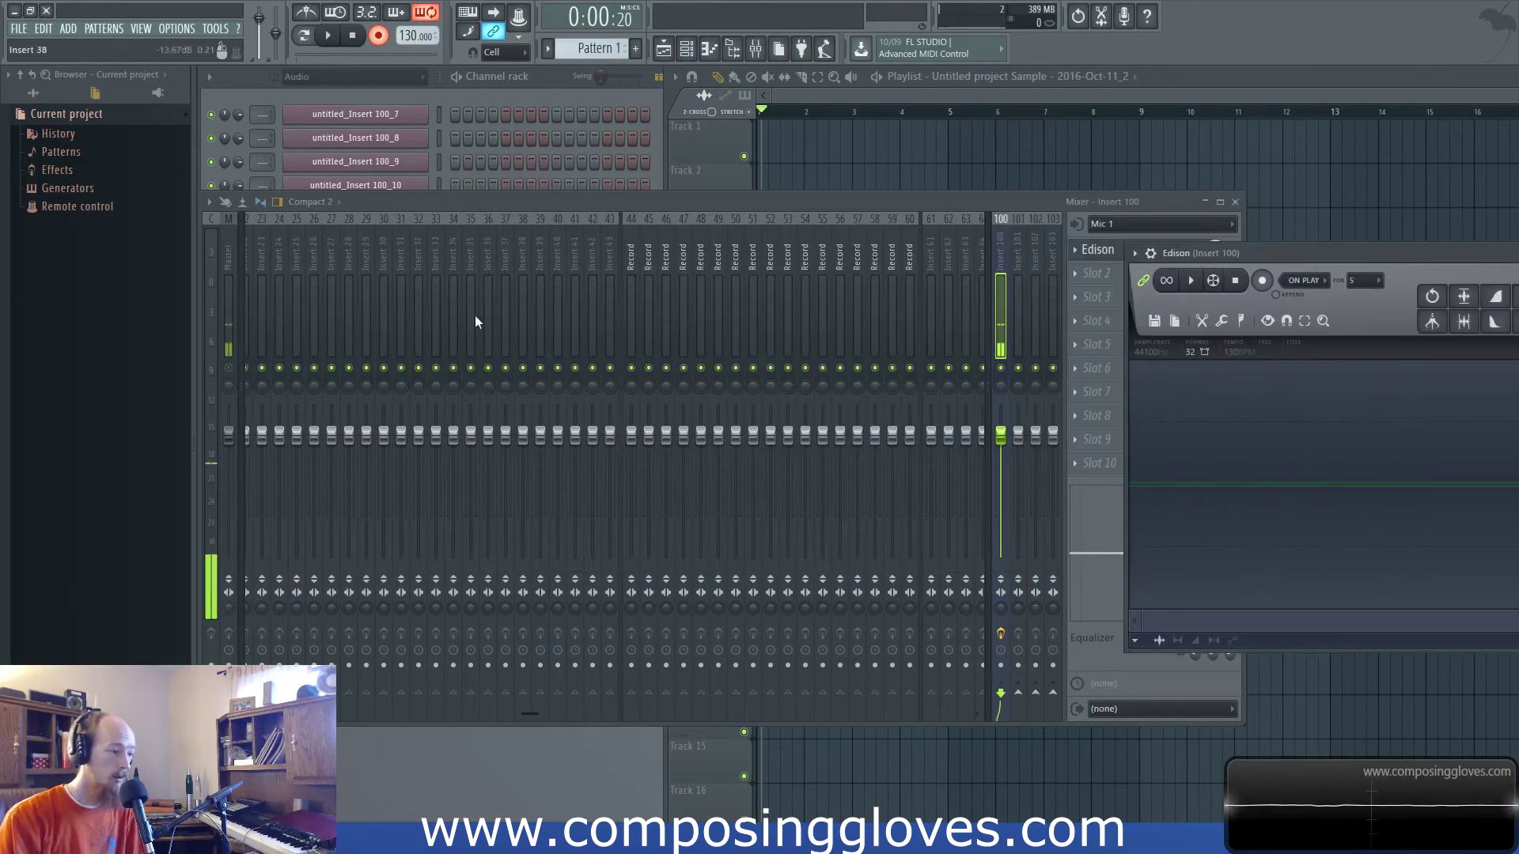
# Load Edison onto Insert 24 with Ctrl+E, link its recording to a controller, then close the crashed program
pyautogui.click(287, 302)
pyautogui.hotkey('ctrl', 'e')
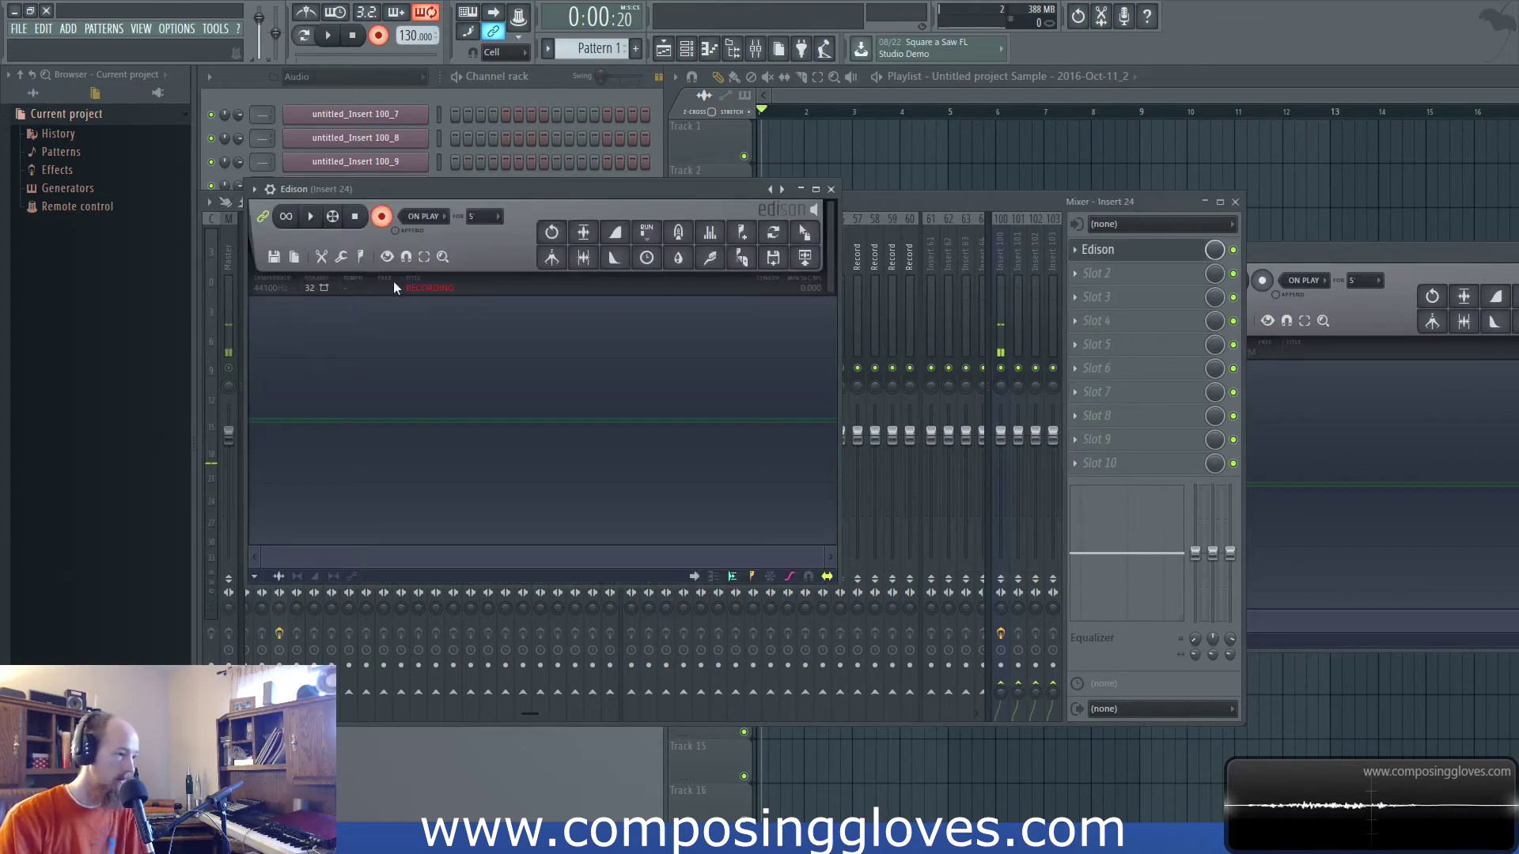
pyautogui.rightClick(388, 220)
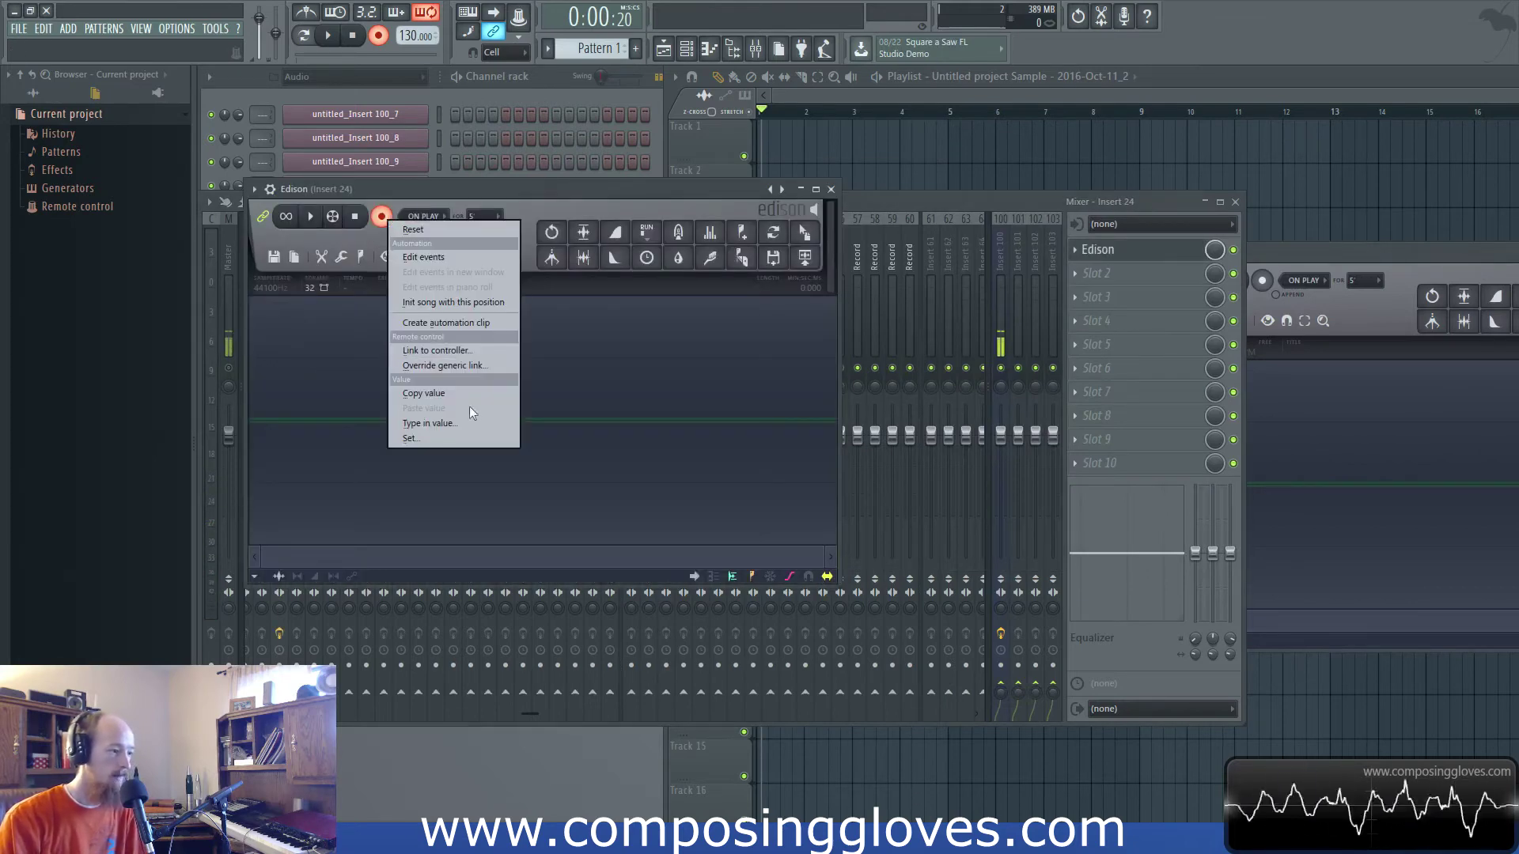
pyautogui.click(468, 351)
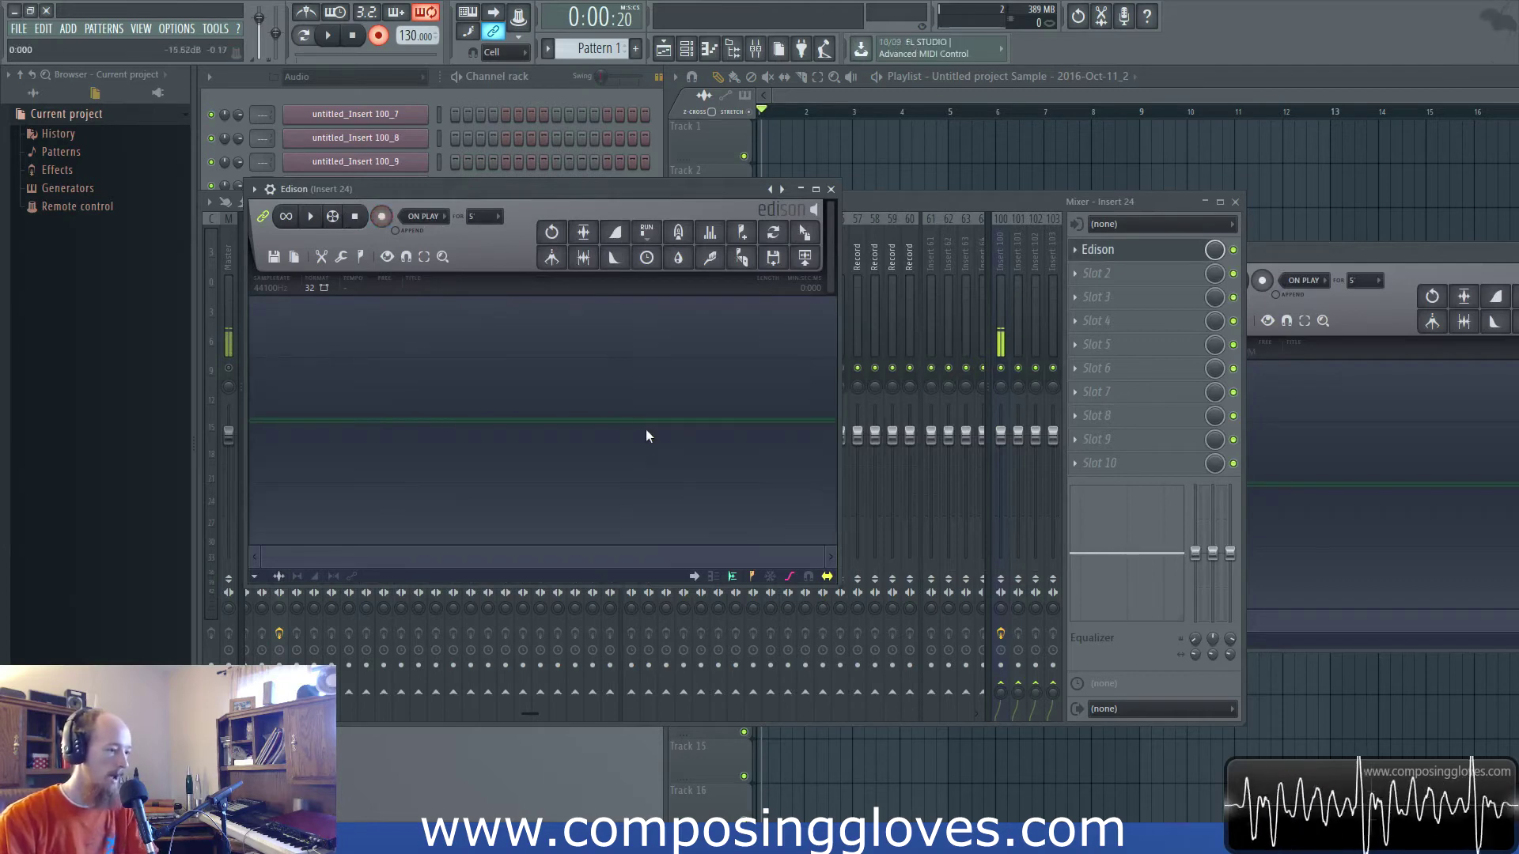
pyautogui.click(830, 189)
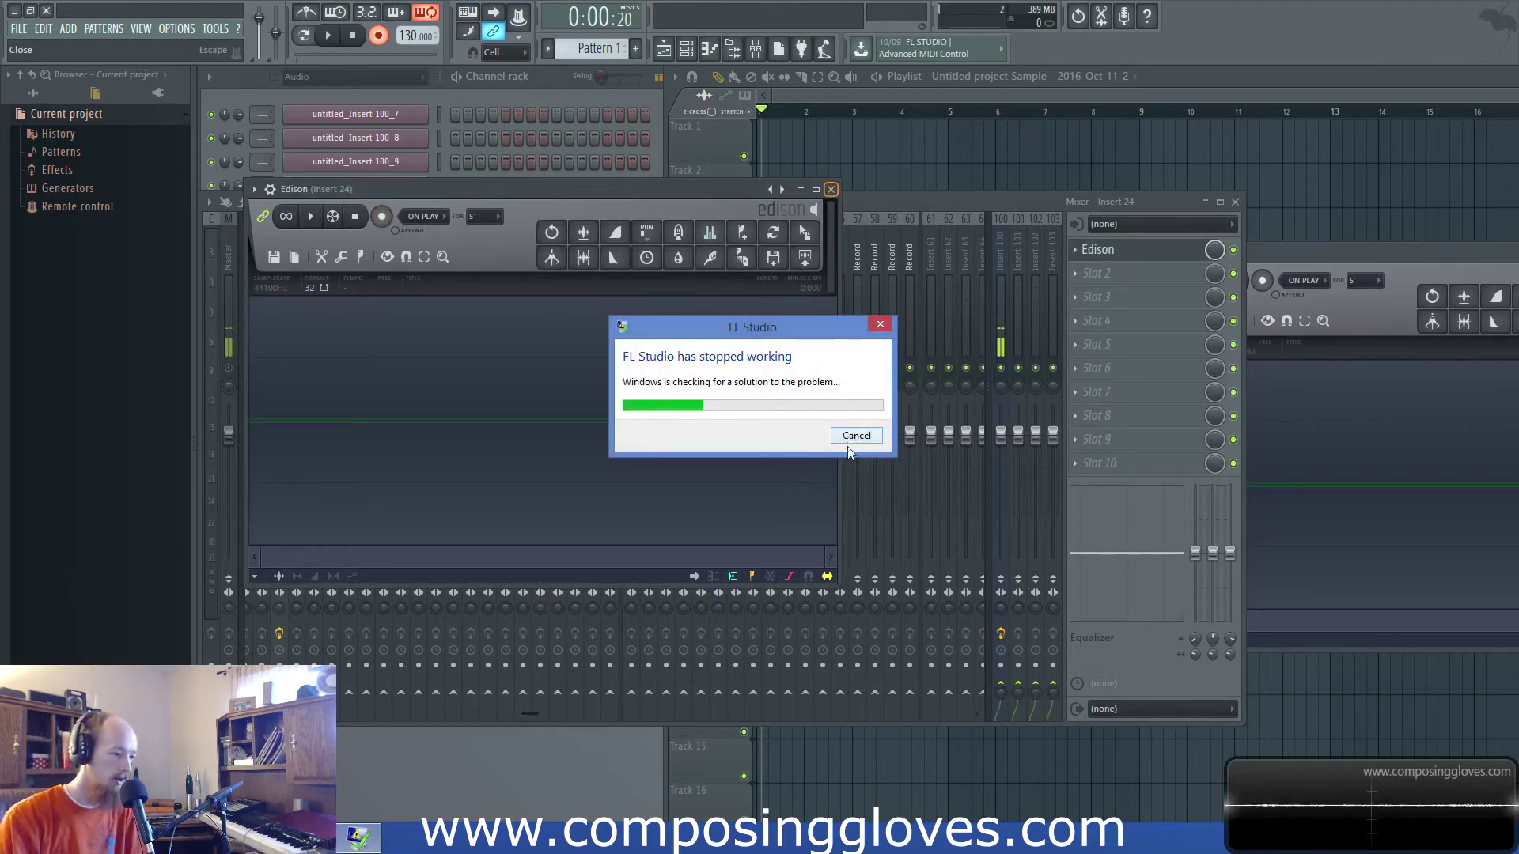
pyautogui.click(840, 440)
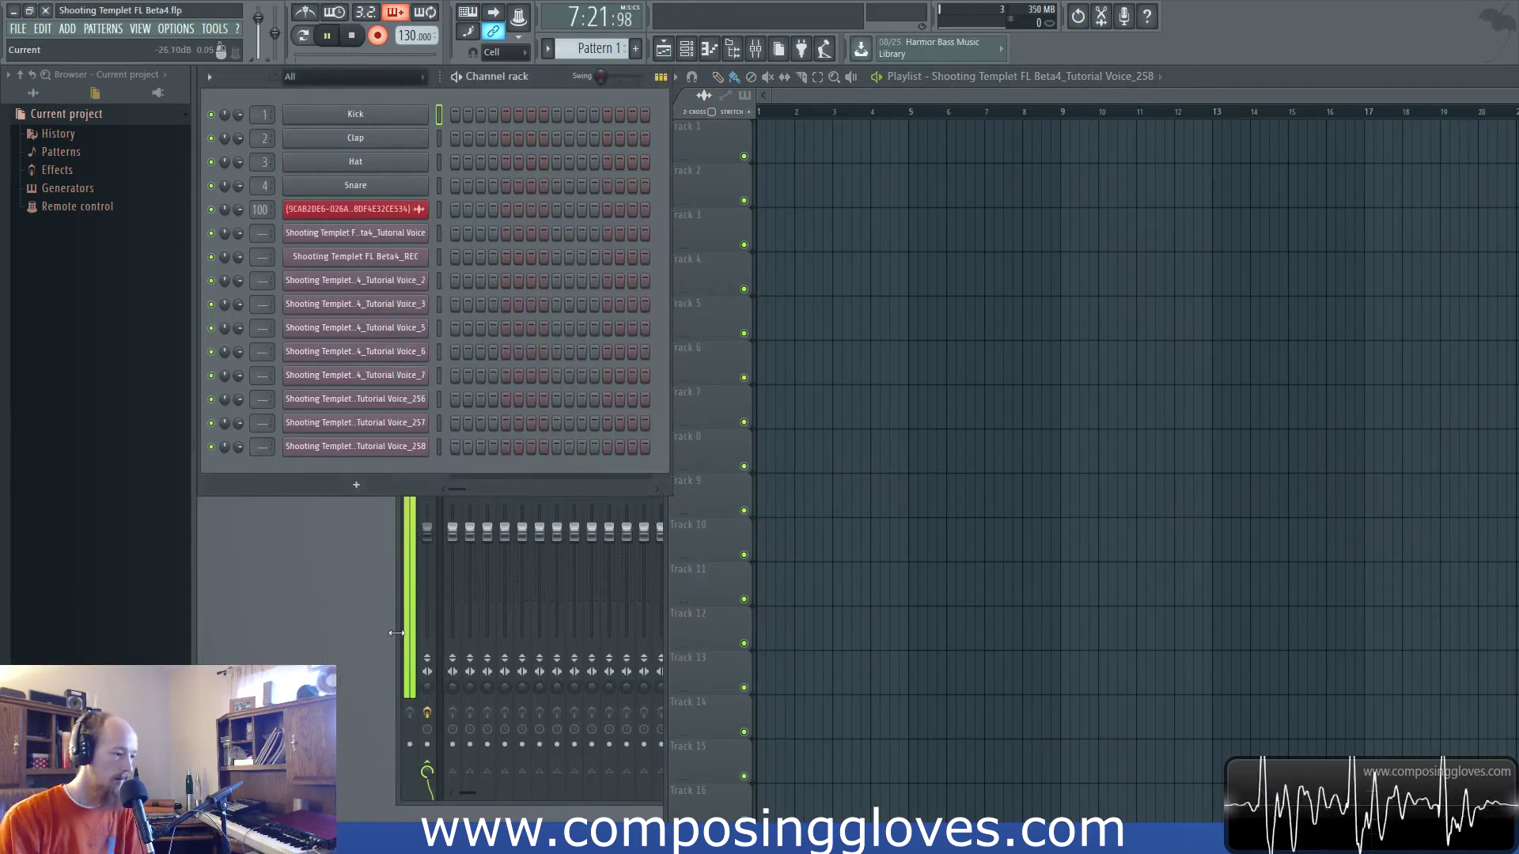
# Load Edison onto mixer Insert 7 with Ctrl+E and move it off the channel rack
pyautogui.click(416, 595)
pyautogui.click(554, 415)
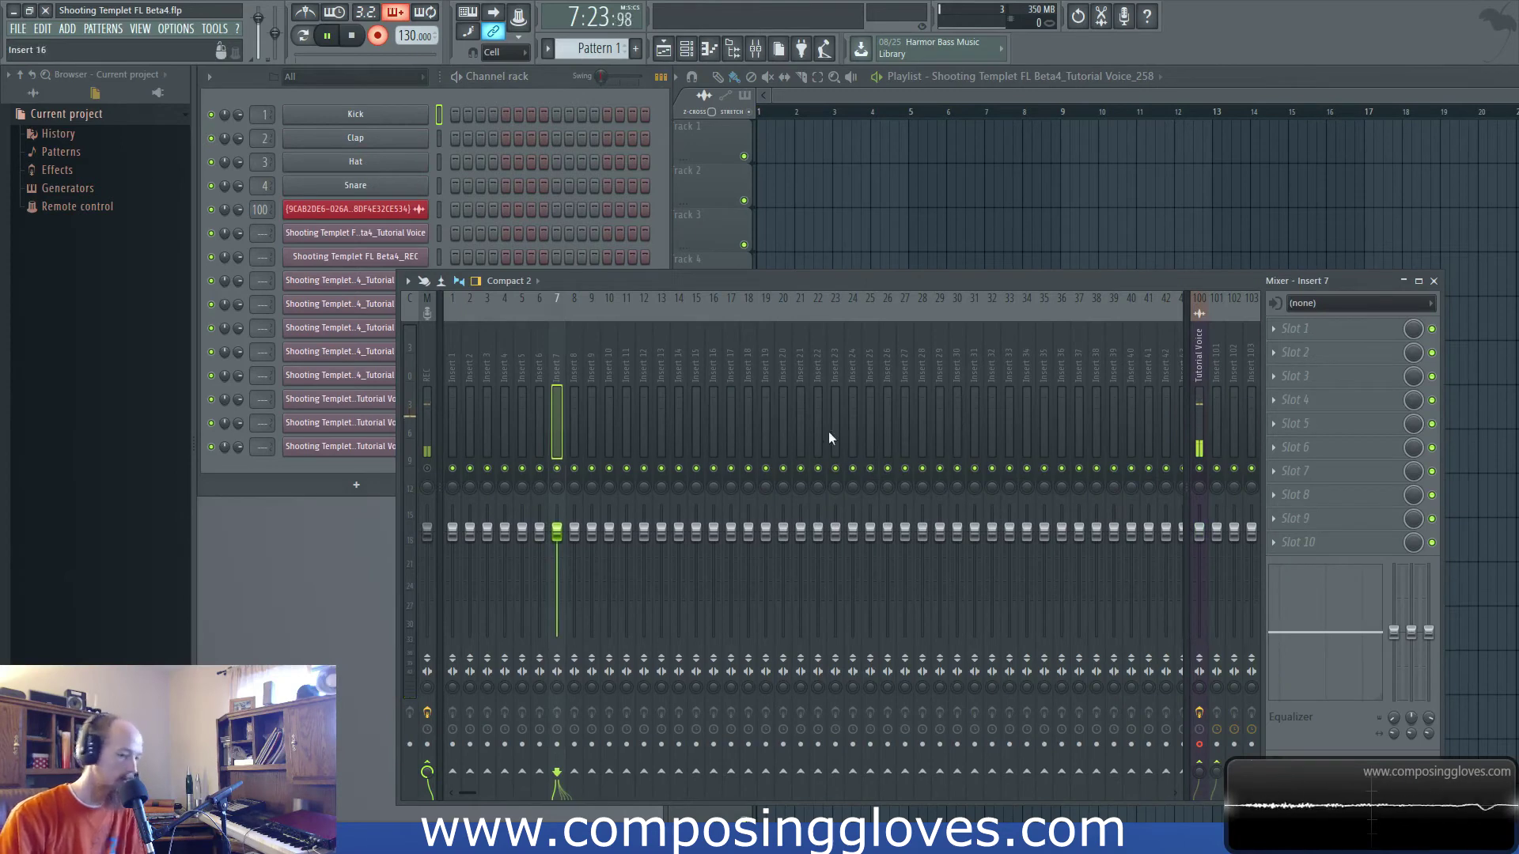
pyautogui.hotkey('ctrl', 'e')
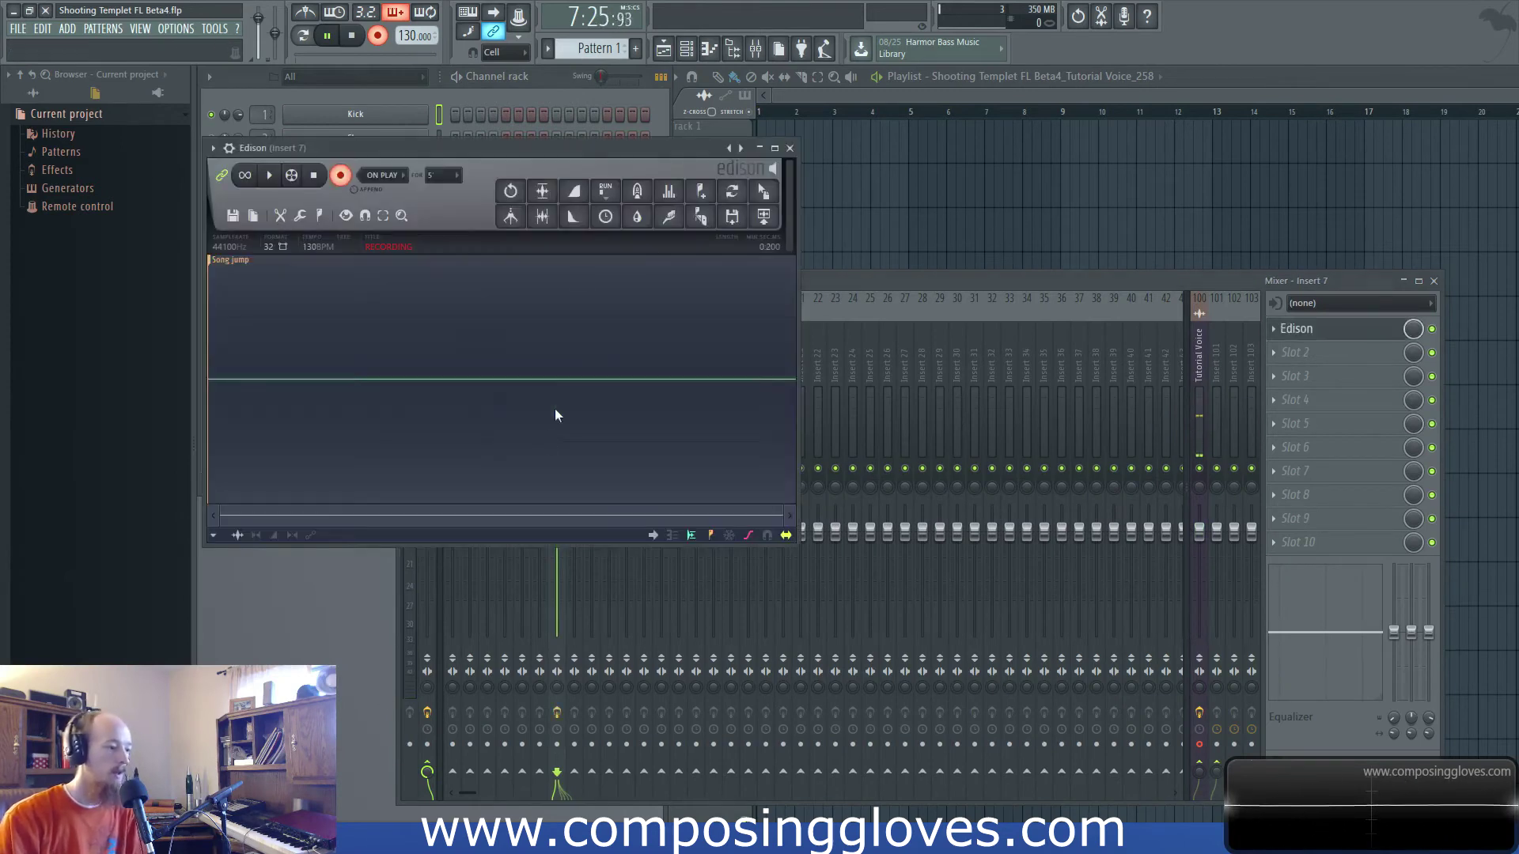
pyautogui.moveTo(517, 150); pyautogui.dragTo(763, 137)
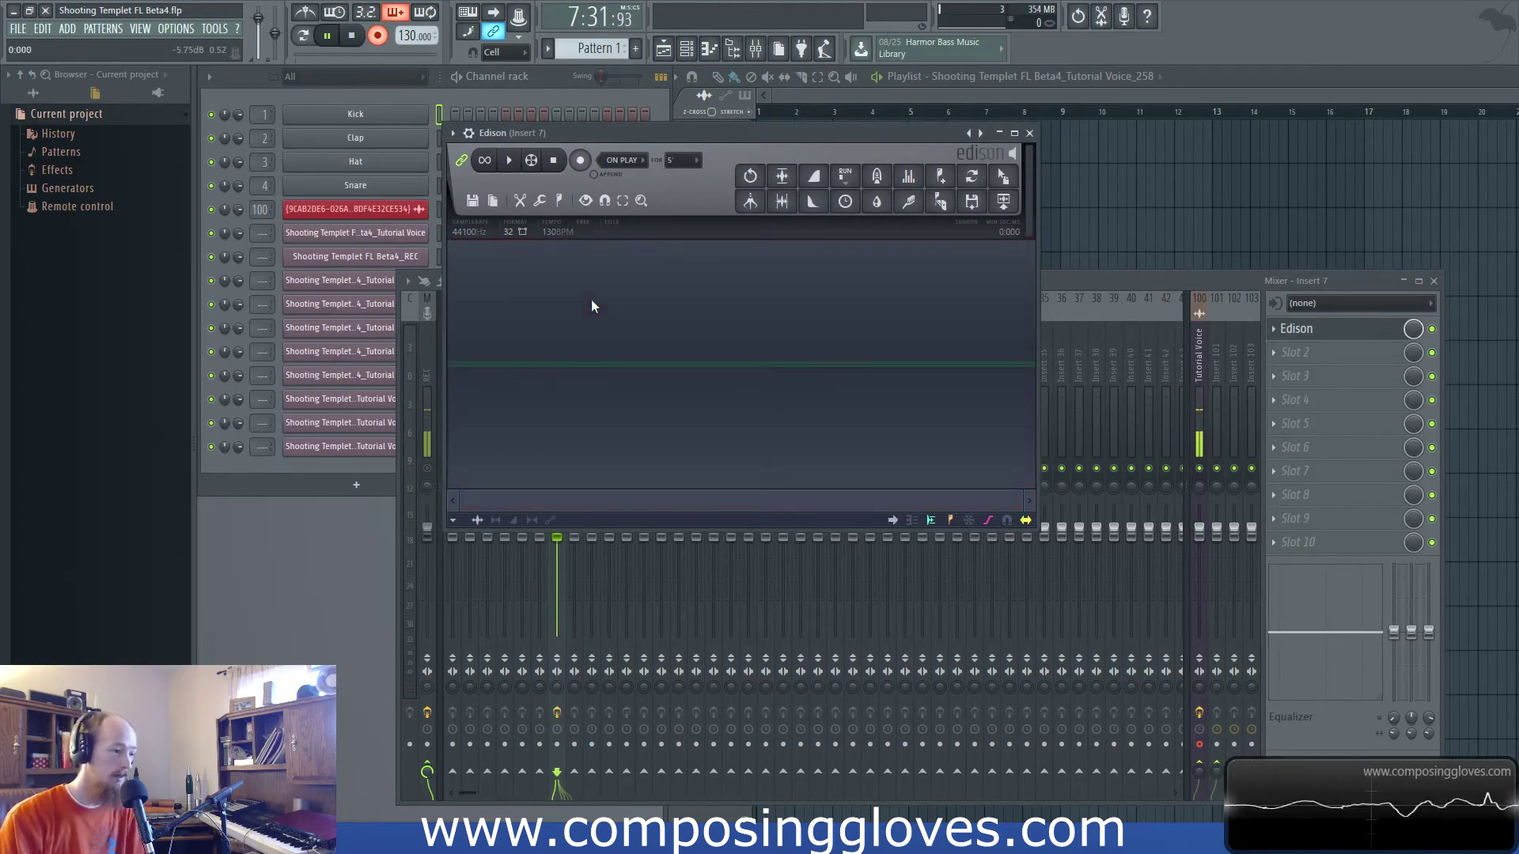
pyautogui.moveTo(658, 135); pyautogui.dragTo(622, 140)
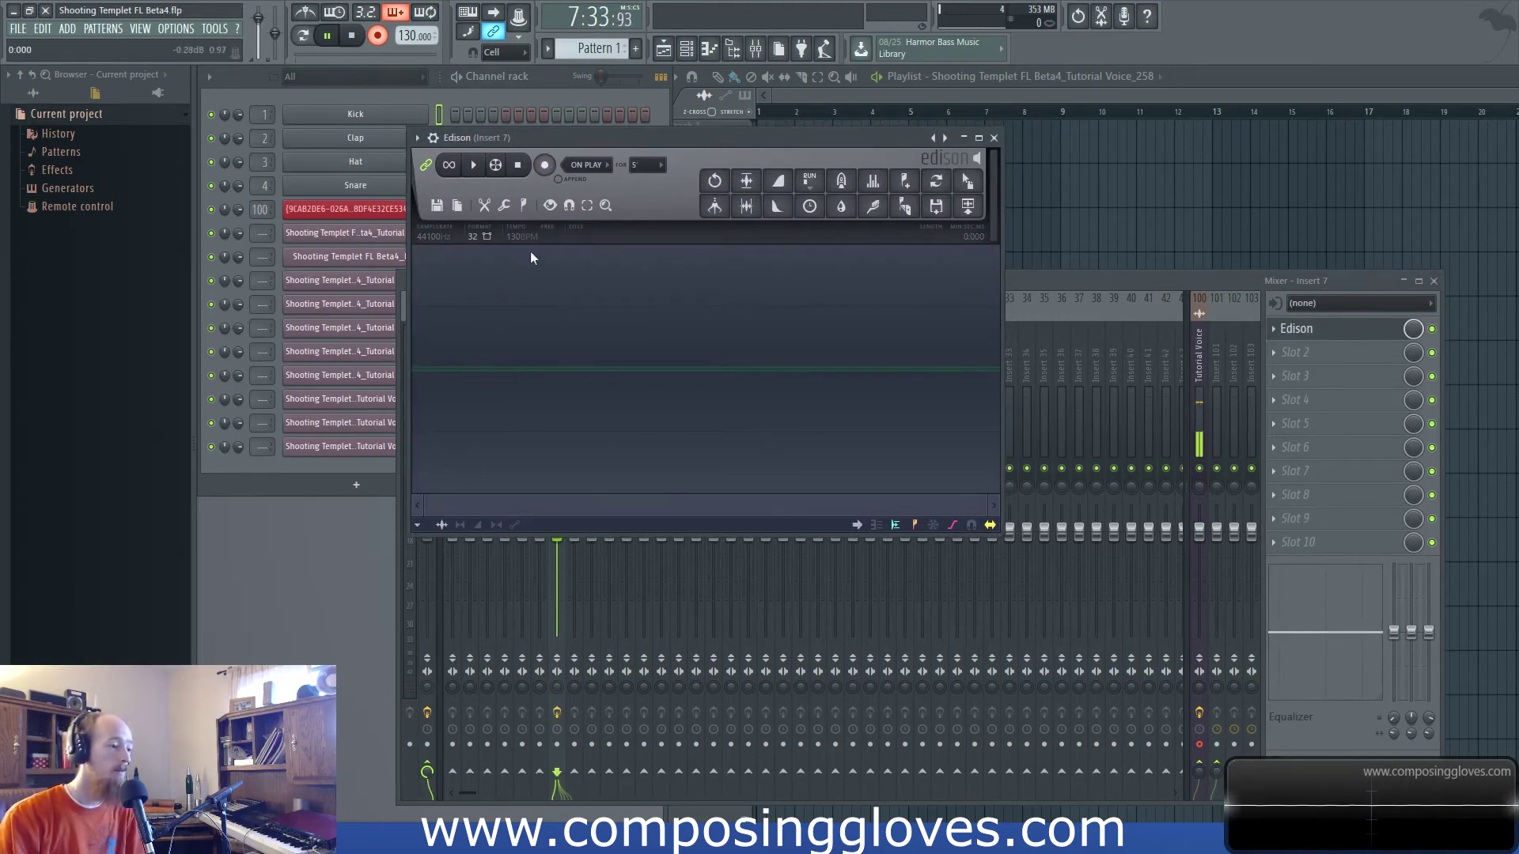
# Load a second Edison on Insert 21, hide it, and return to the Insert 7 Edison
pyautogui.click(1044, 388)
pyautogui.click(799, 395)
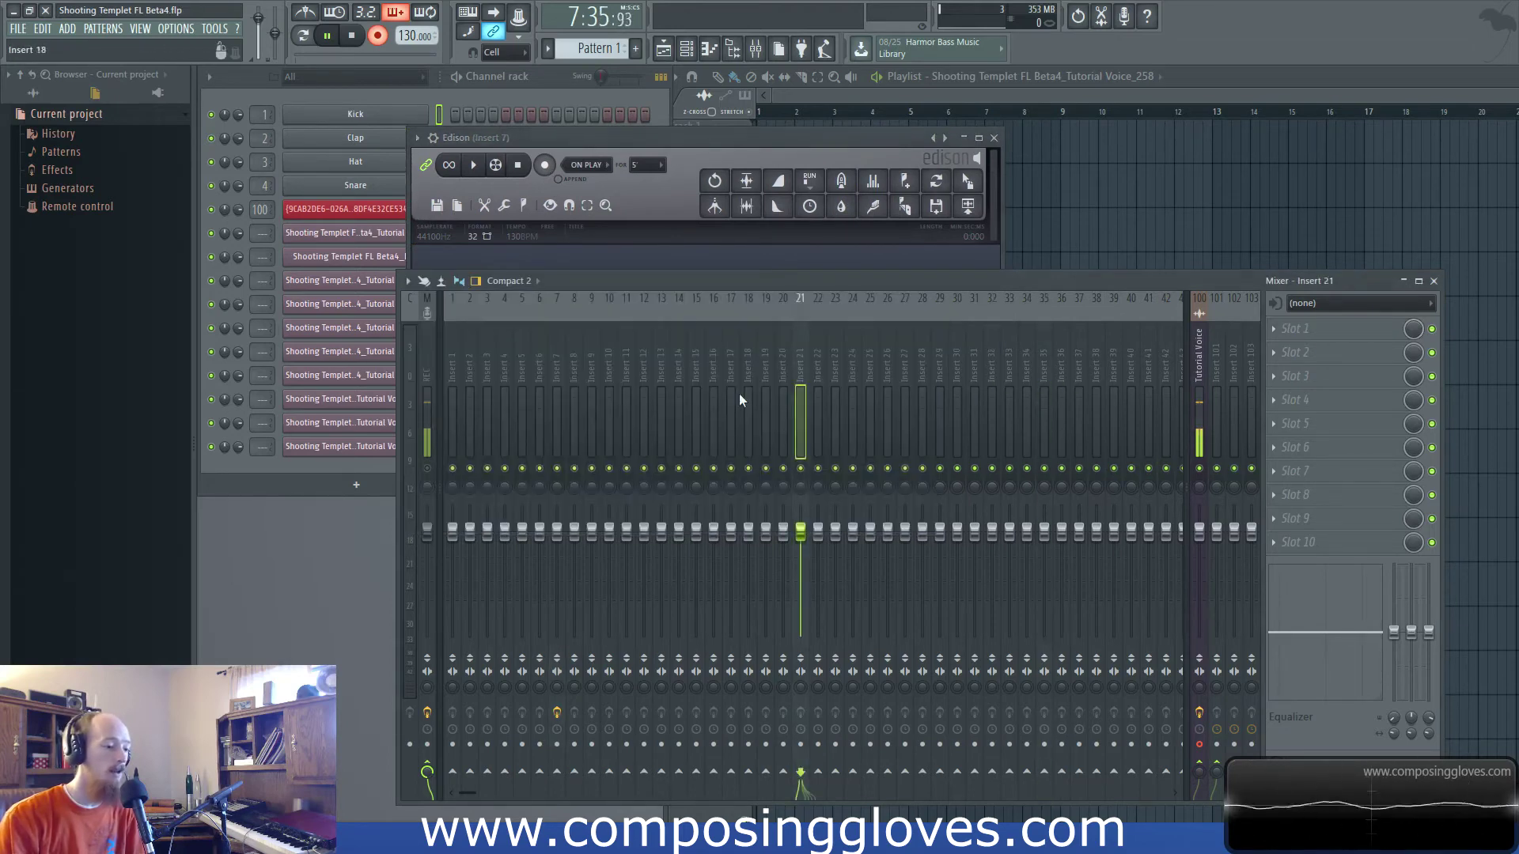
pyautogui.hotkey('ctrl', 'e')
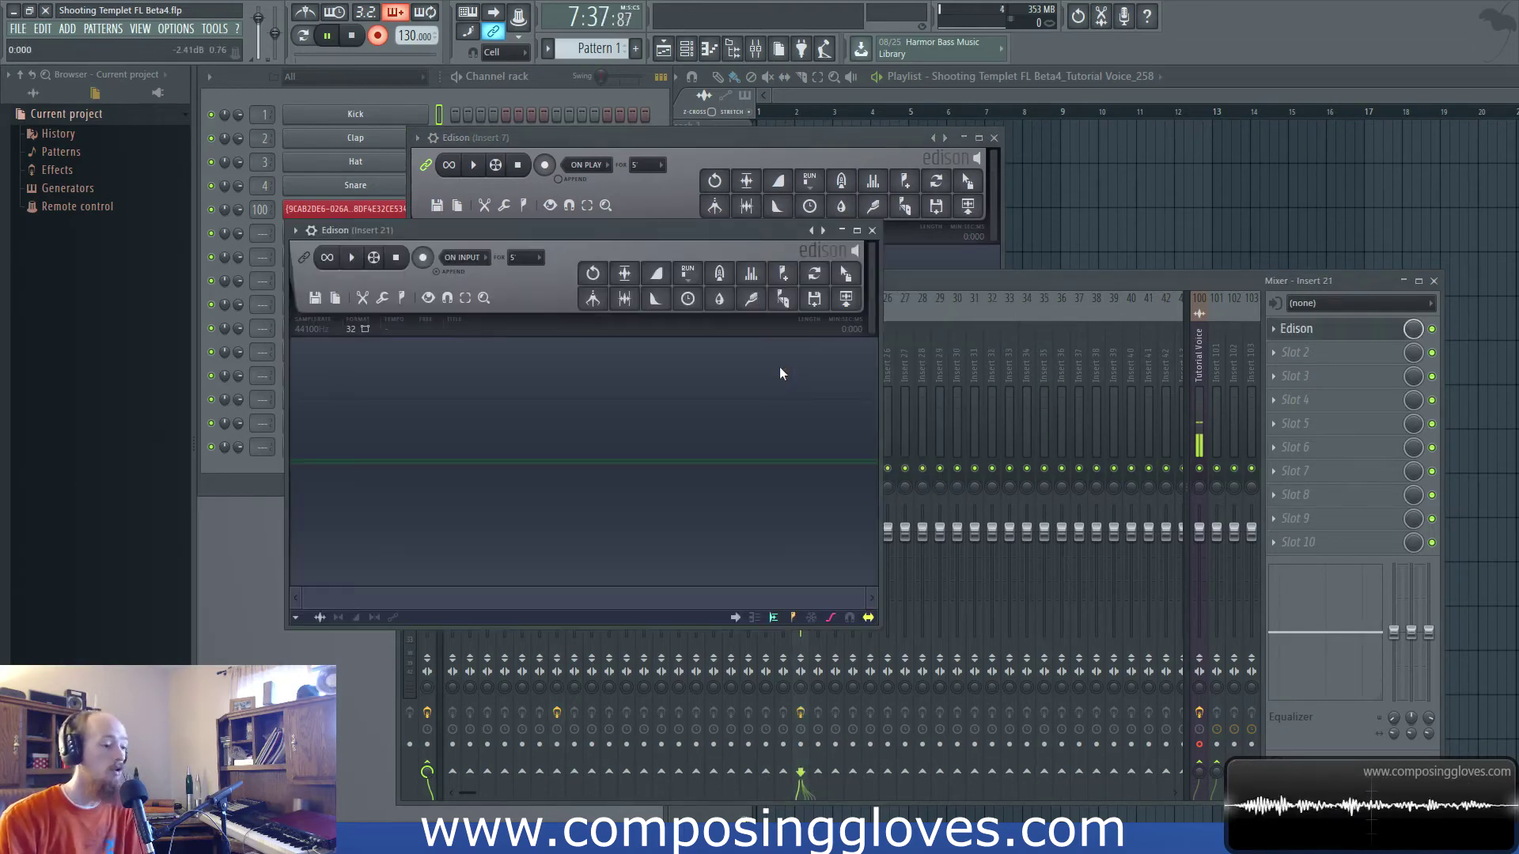
pyautogui.click(853, 227)
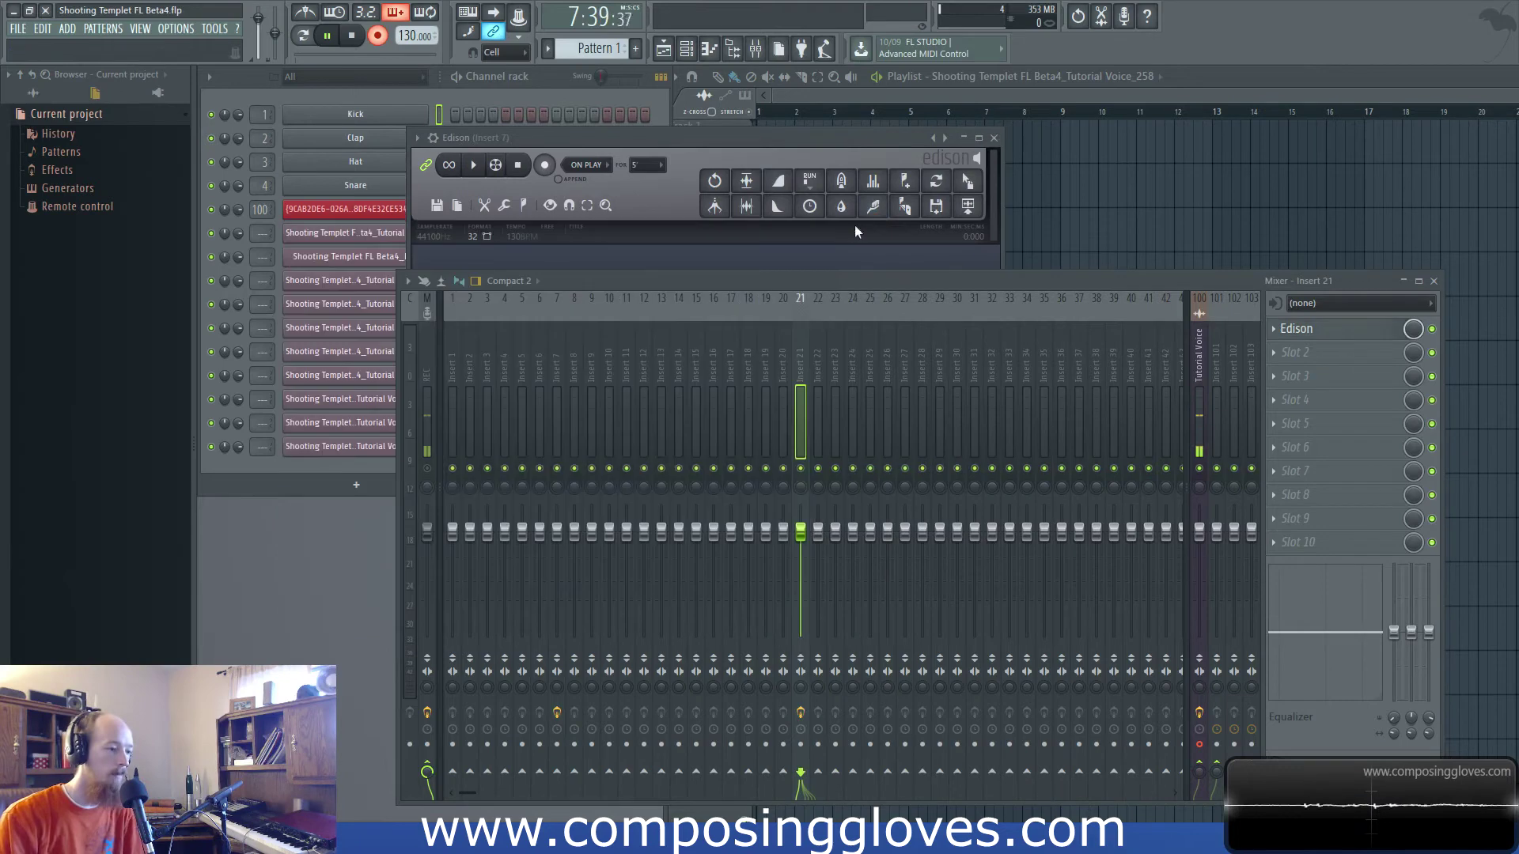
pyautogui.click(708, 142)
pyautogui.rightClick(544, 167)
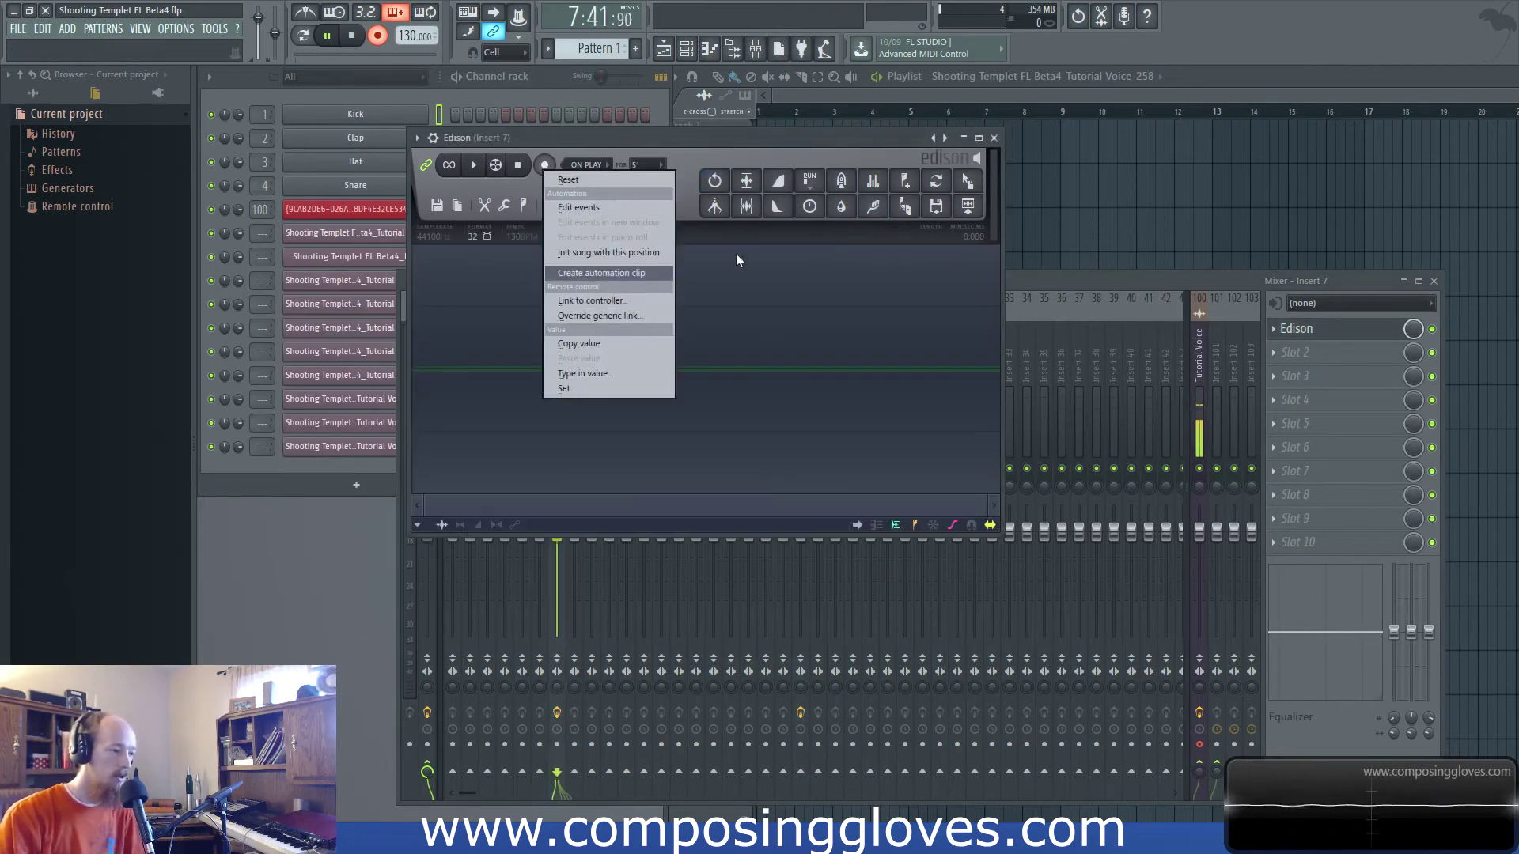
pyautogui.click(746, 154)
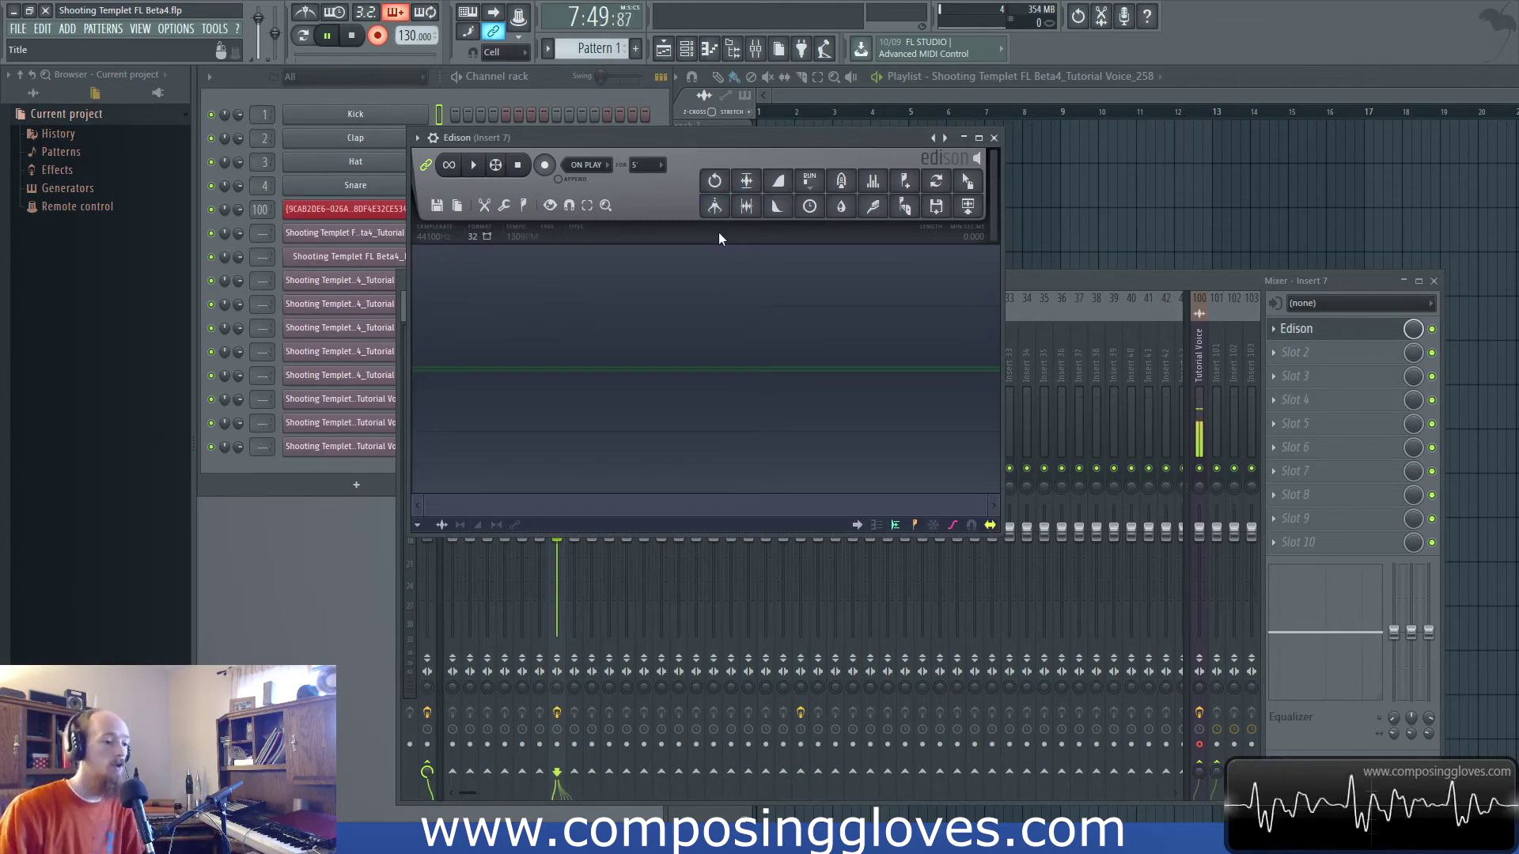
# Bring the mixer forward and step through inserts back to Insert 1
pyautogui.click(1107, 289)
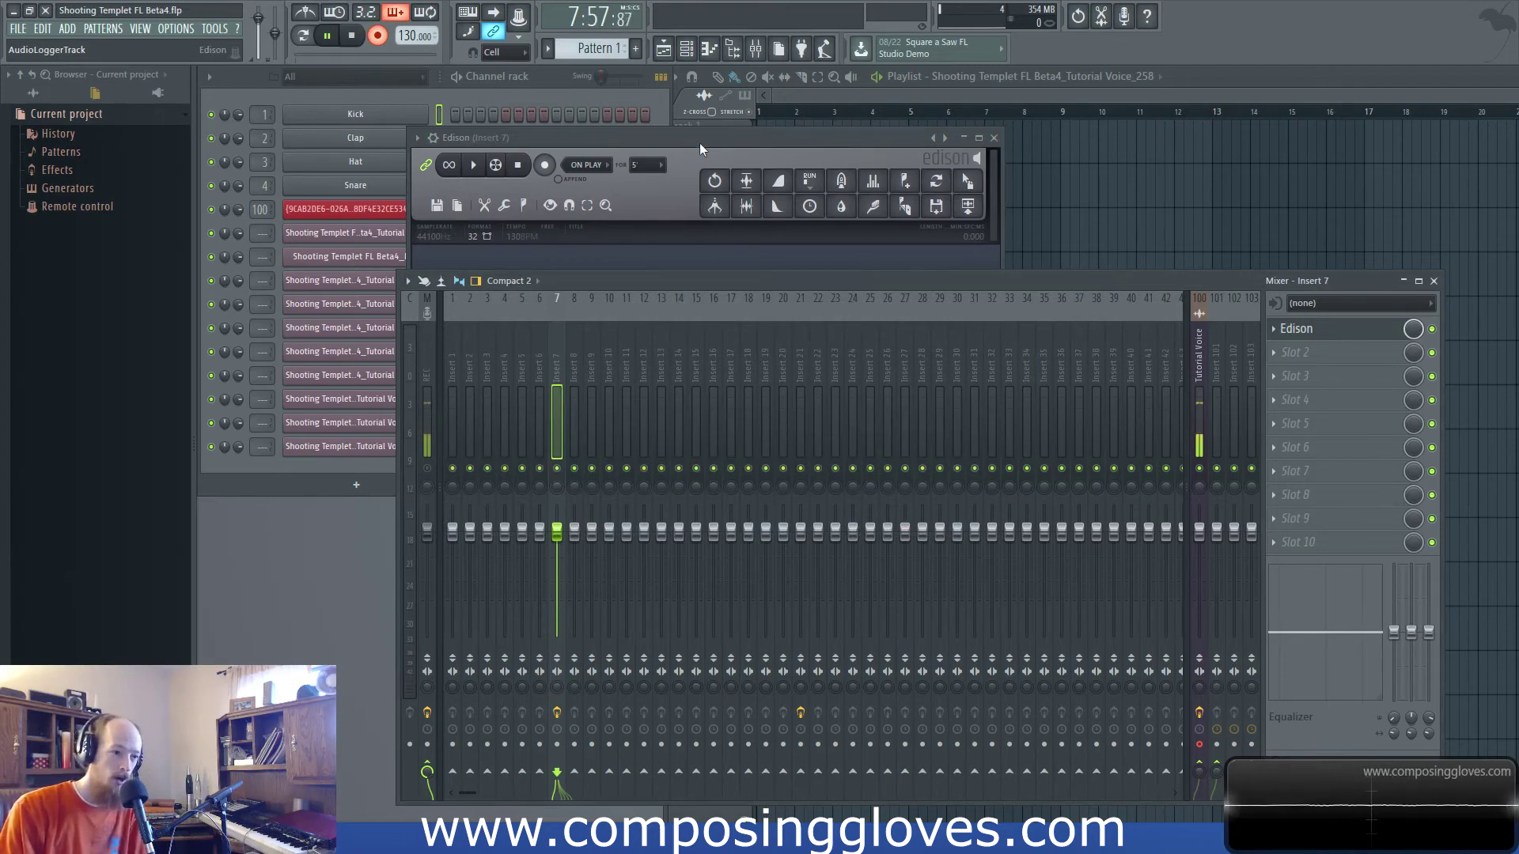
pyautogui.click(522, 372)
pyautogui.click(1009, 395)
pyautogui.click(715, 412)
pyautogui.click(574, 419)
pyautogui.click(487, 424)
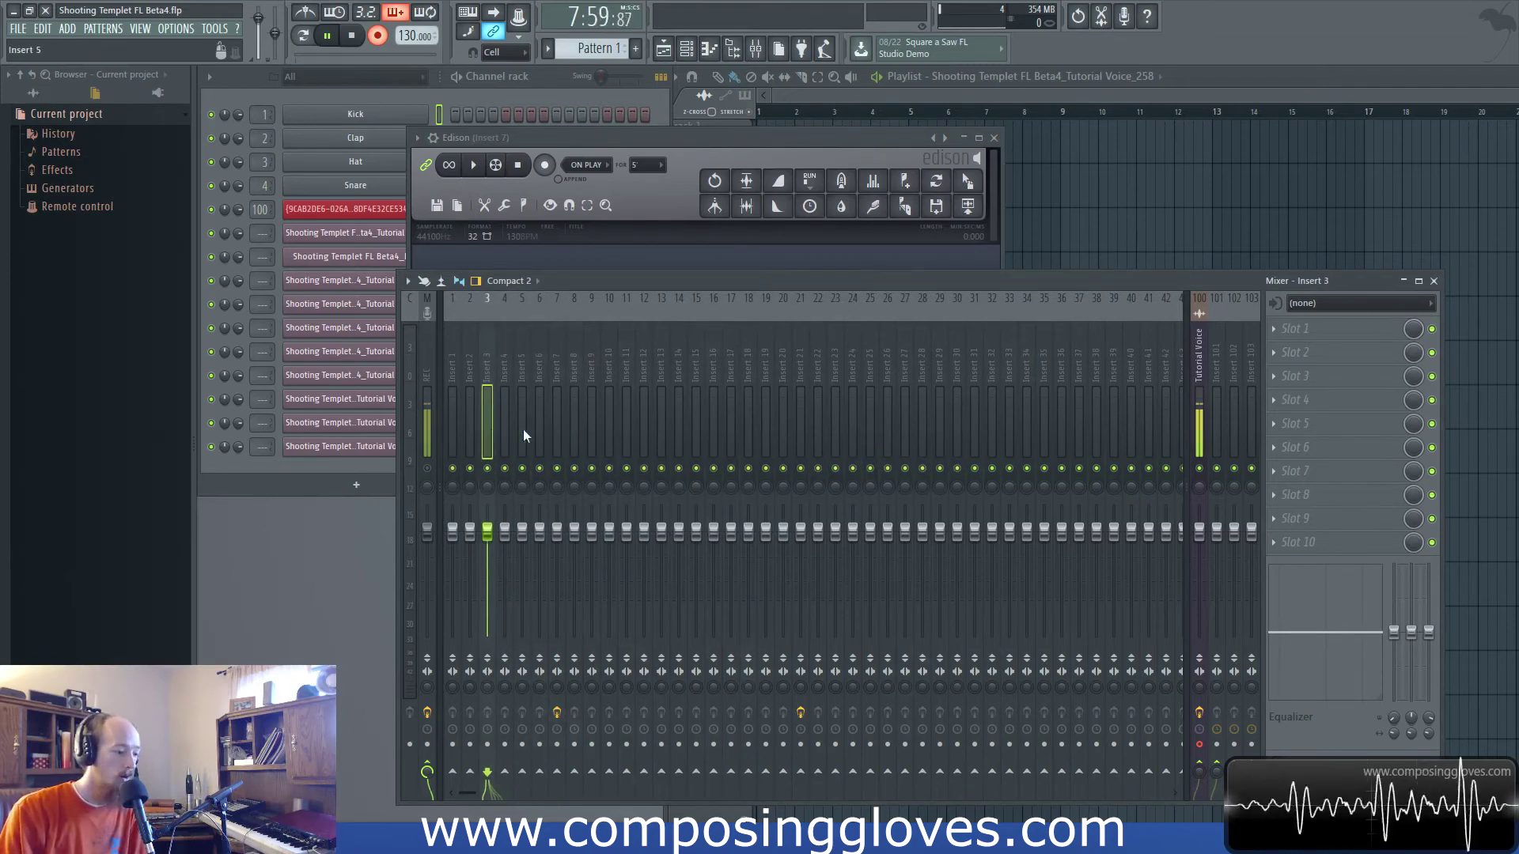
pyautogui.click(446, 431)
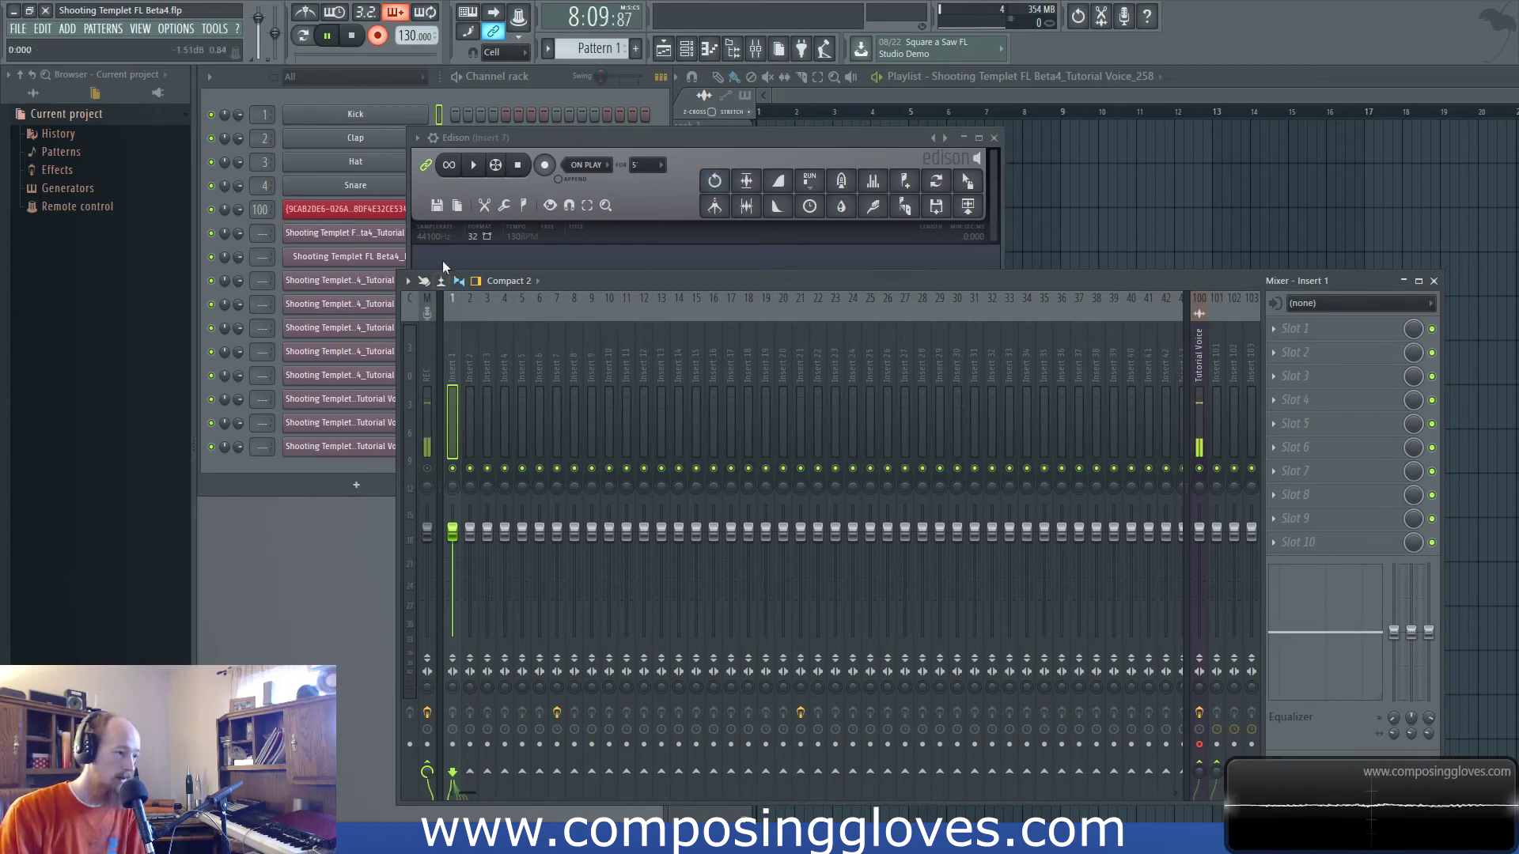
pyautogui.click(409, 283)
pyautogui.moveTo(467, 327)
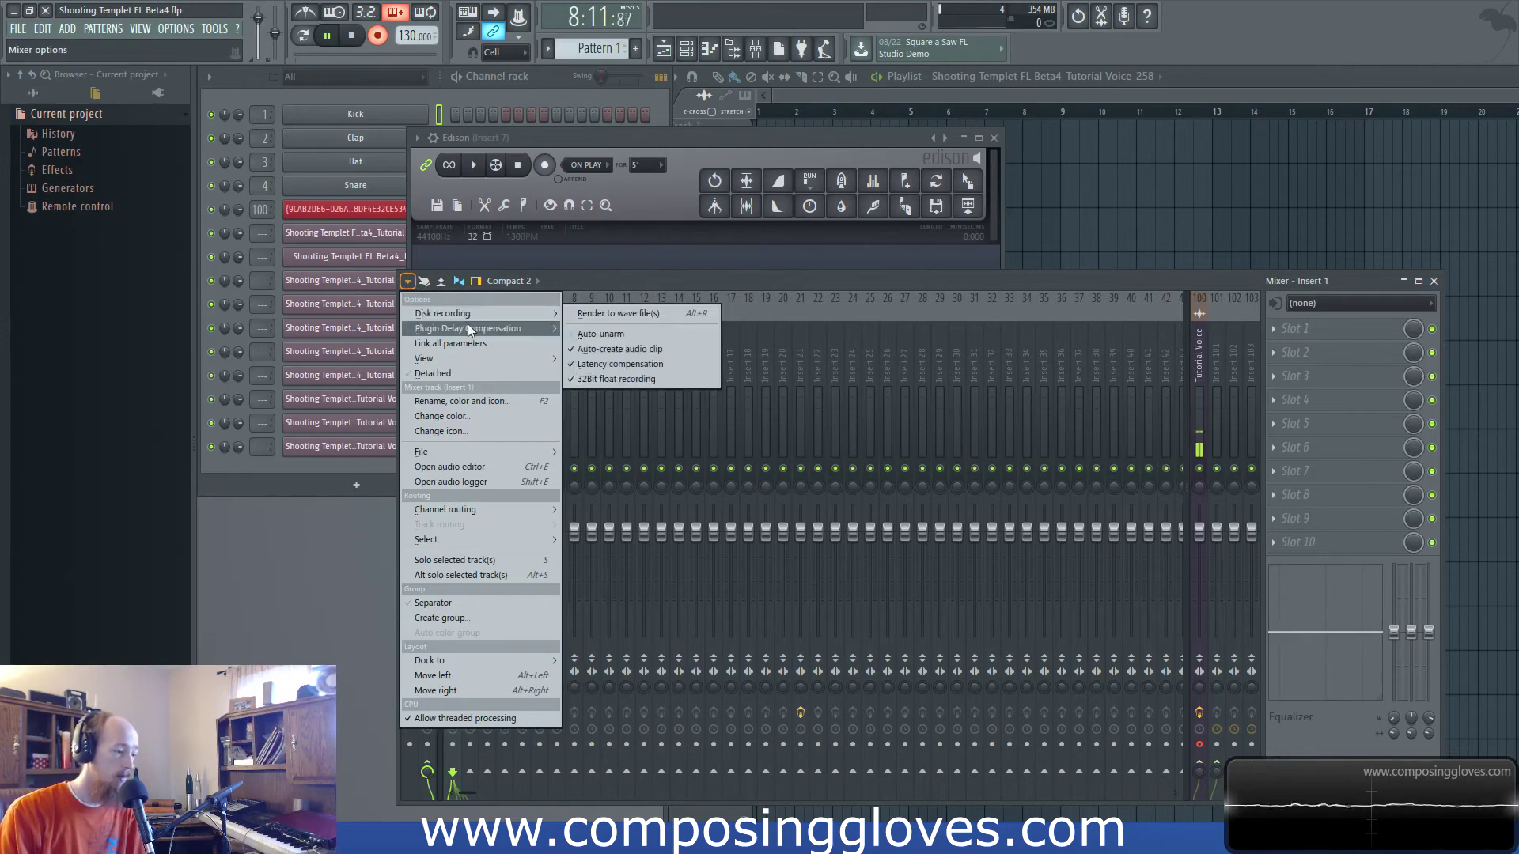
pyautogui.click(642, 334)
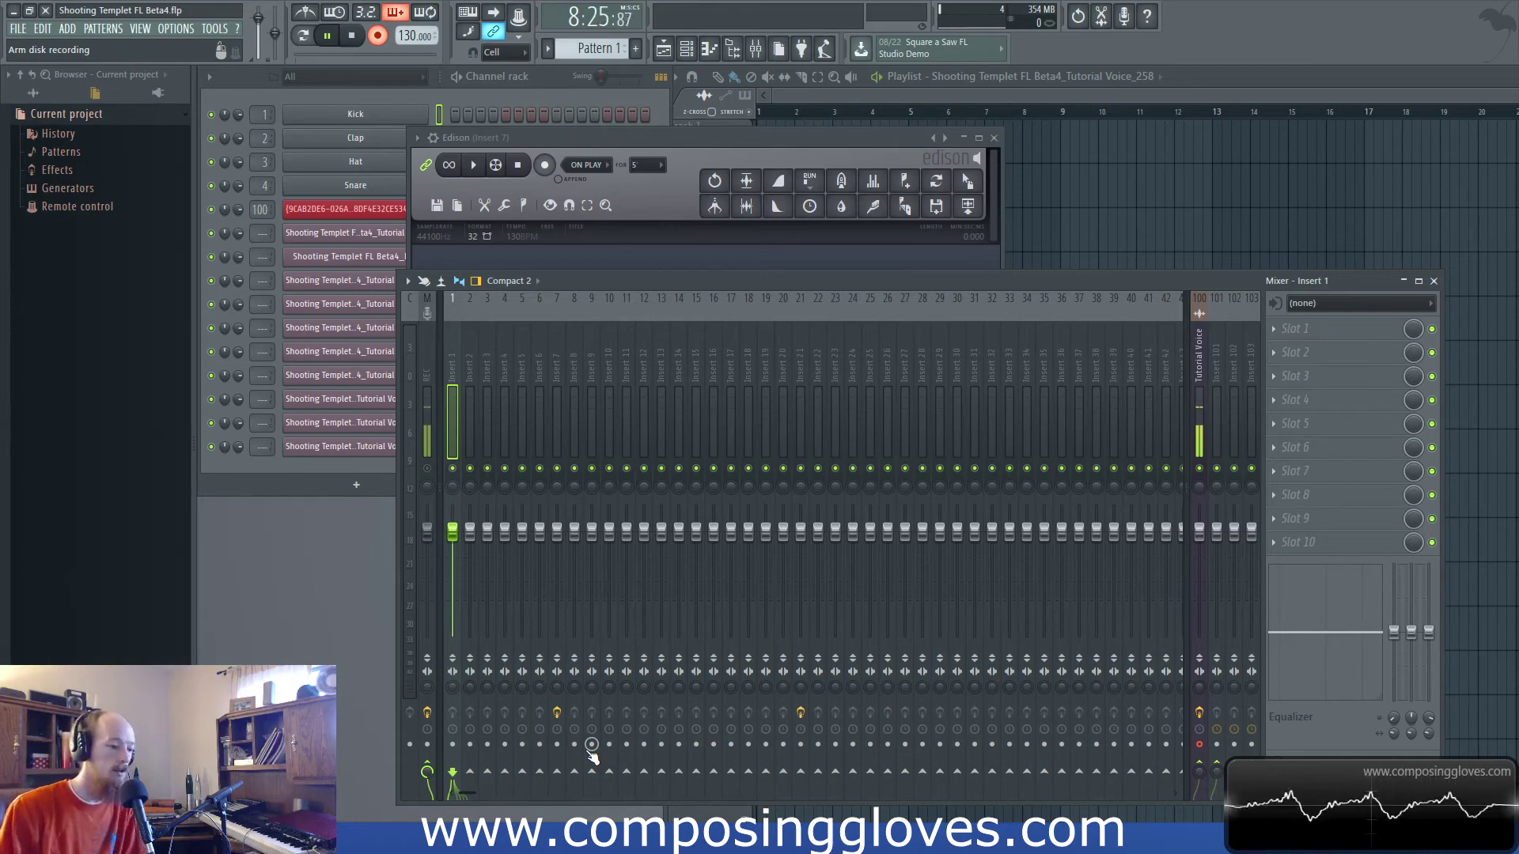
pyautogui.click(407, 280)
pyautogui.moveTo(476, 332)
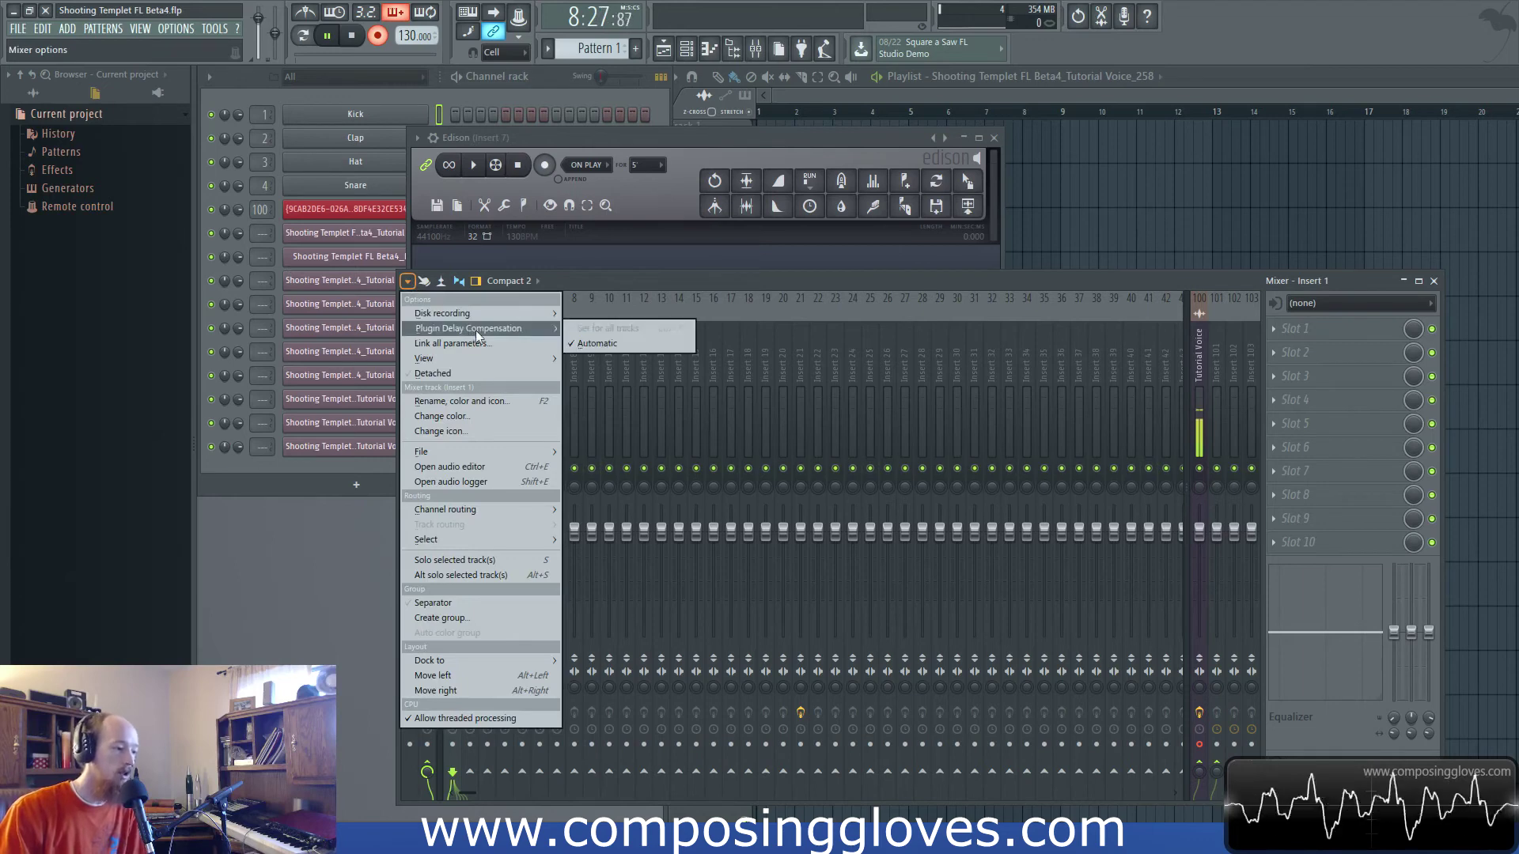
pyautogui.moveTo(509, 308)
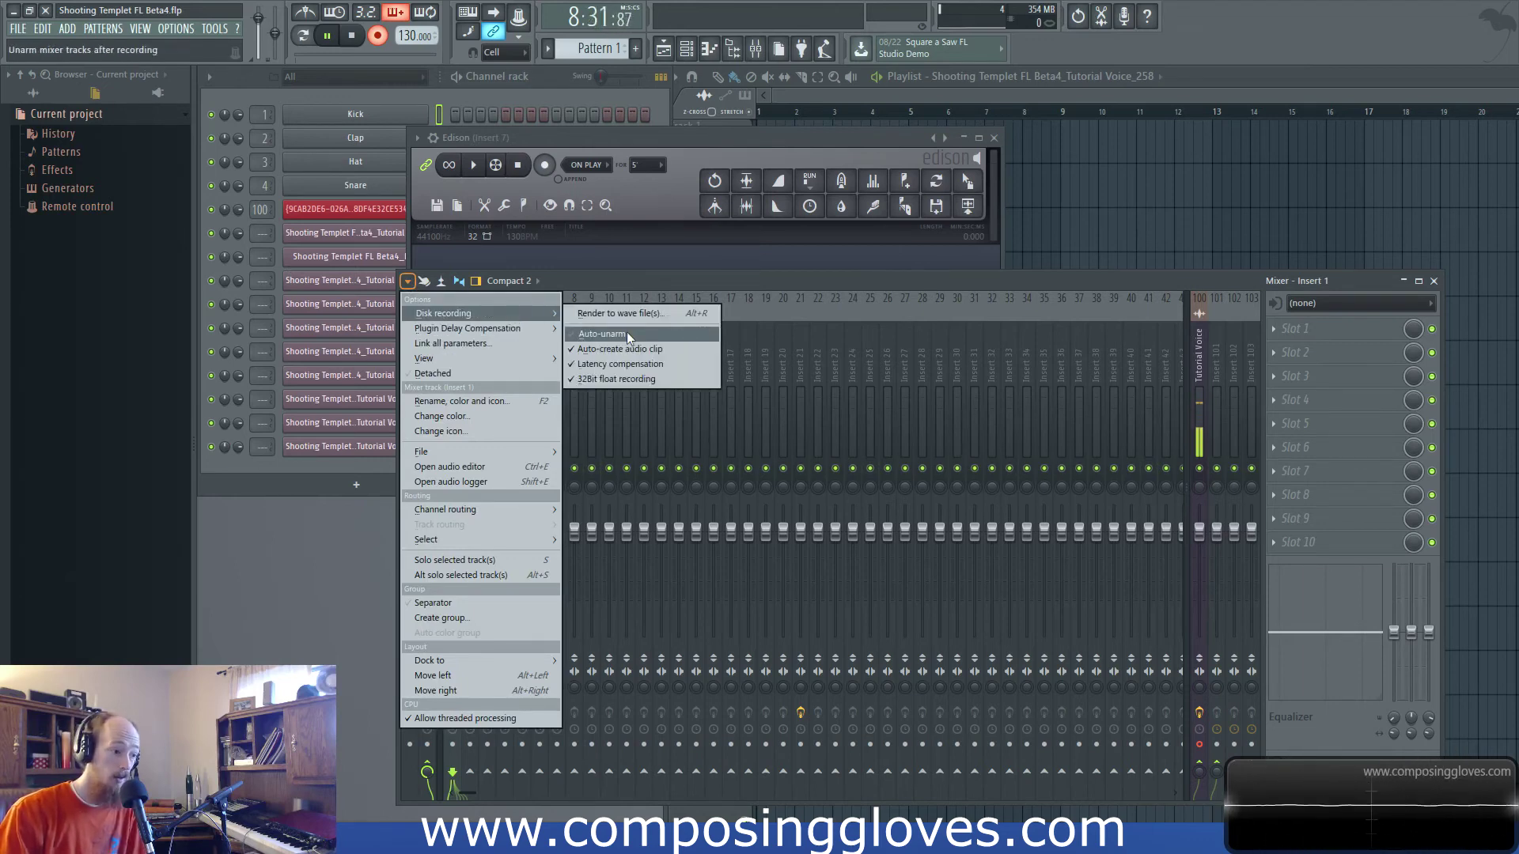
pyautogui.click(795, 283)
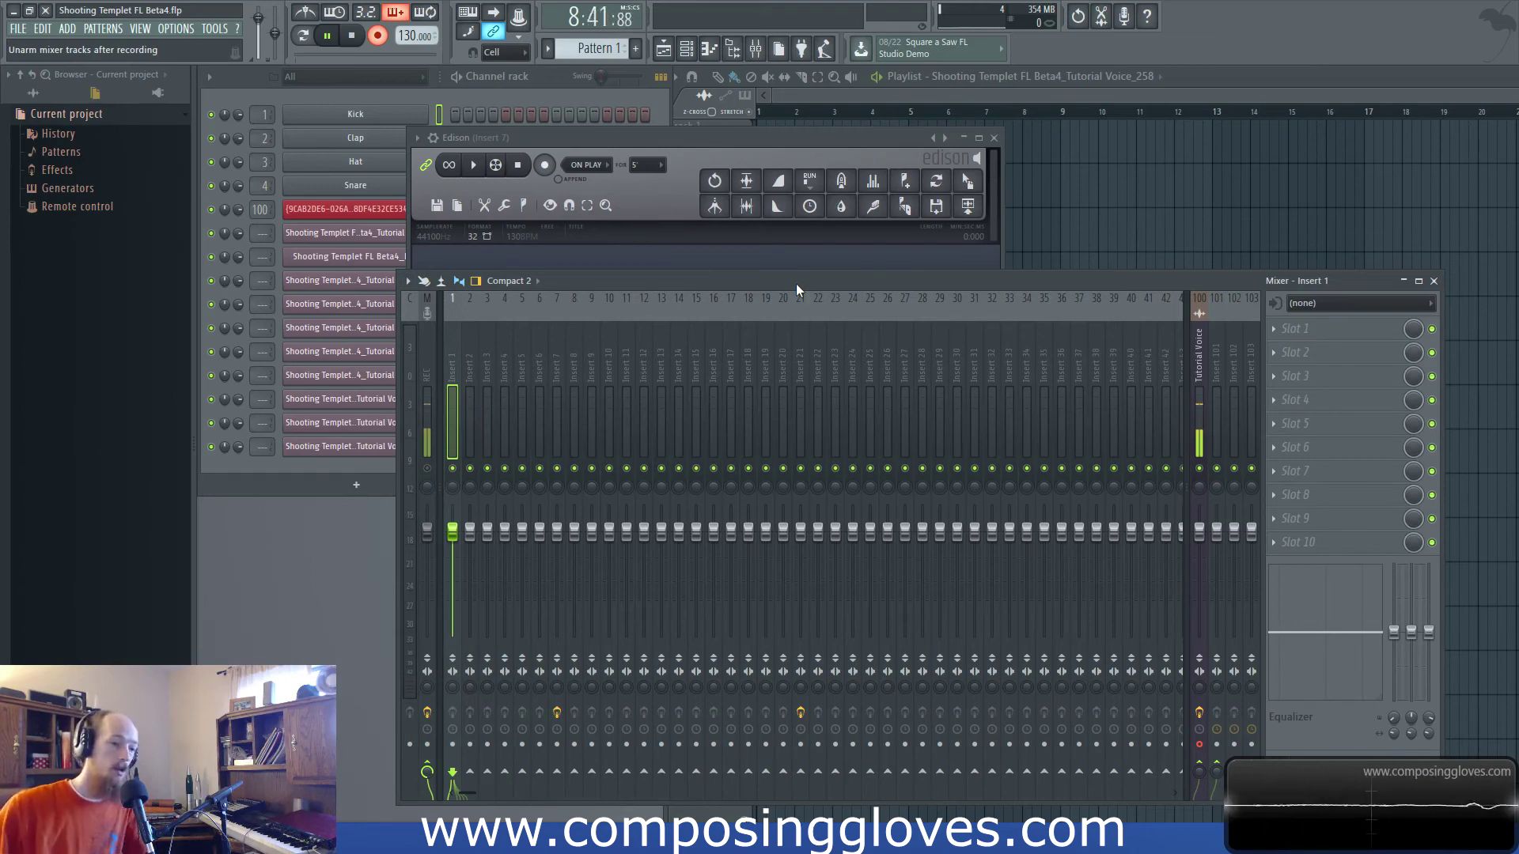
pyautogui.click(409, 282)
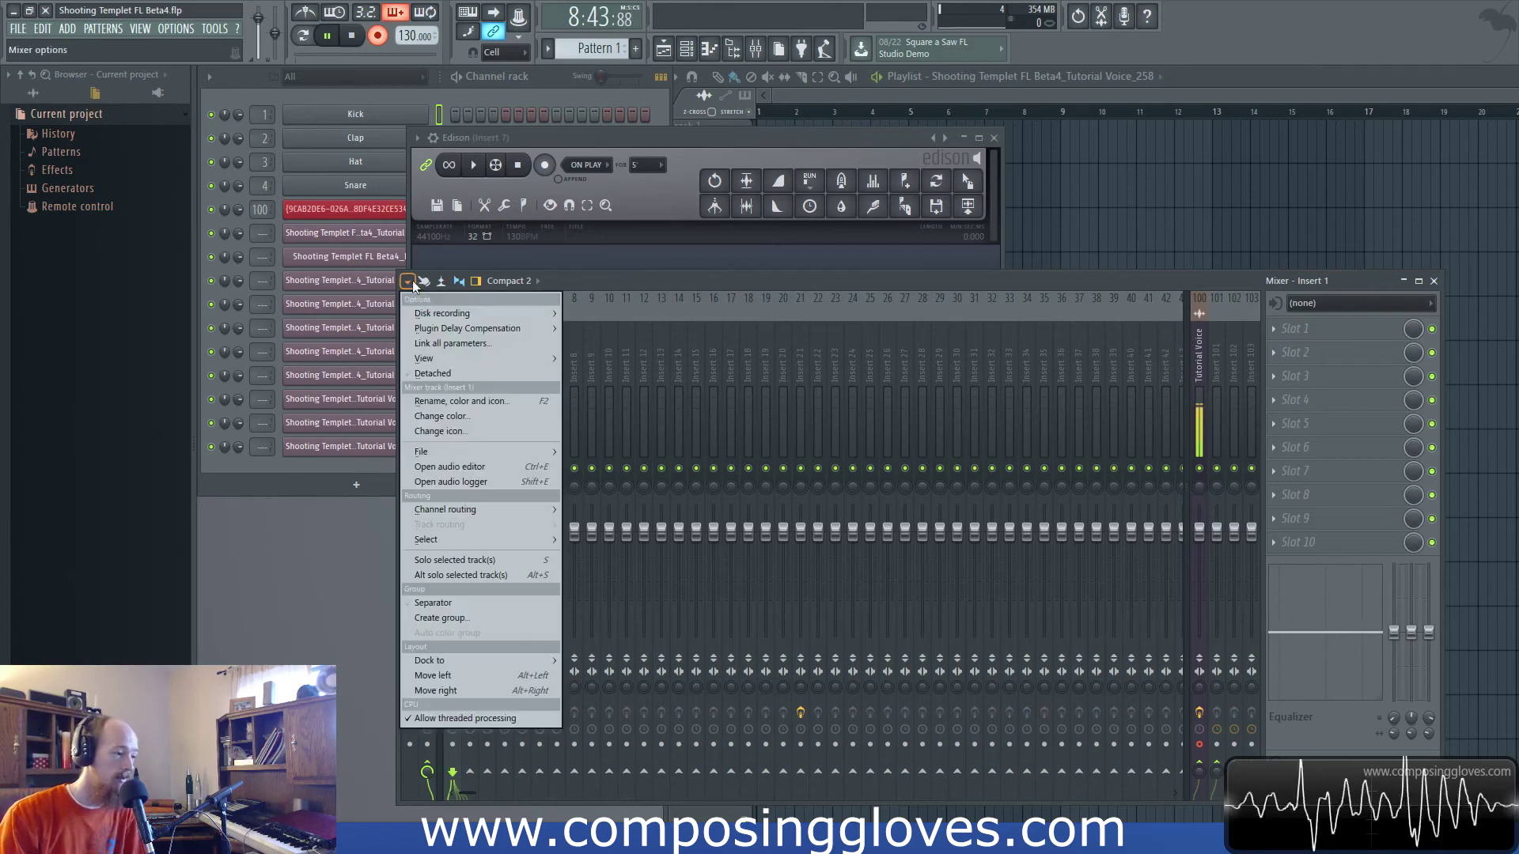
pyautogui.moveTo(514, 318)
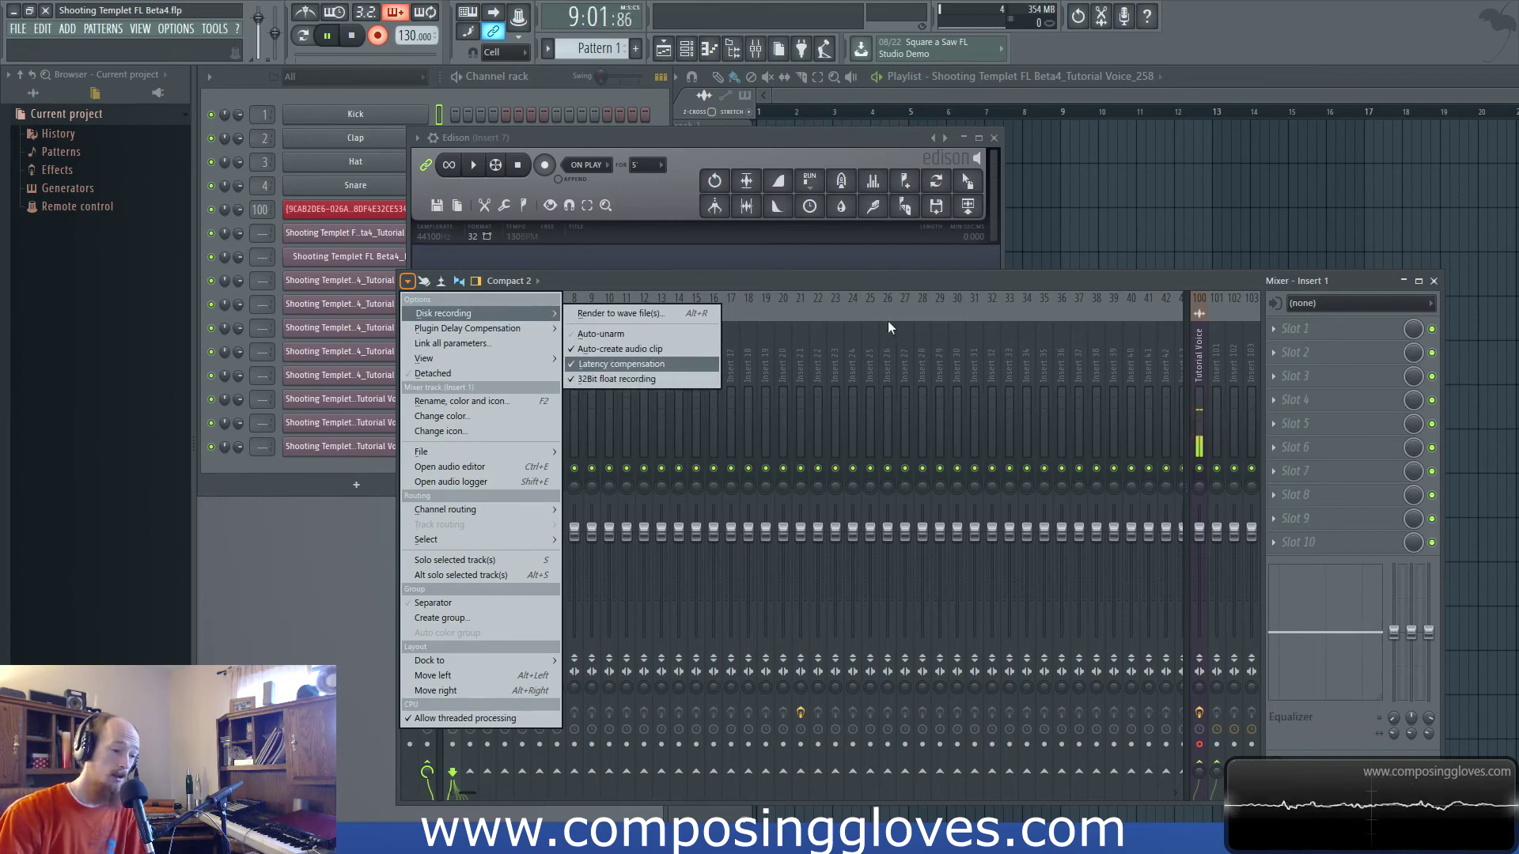
pyautogui.click(866, 284)
pyautogui.moveTo(800, 282); pyautogui.dragTo(802, 264)
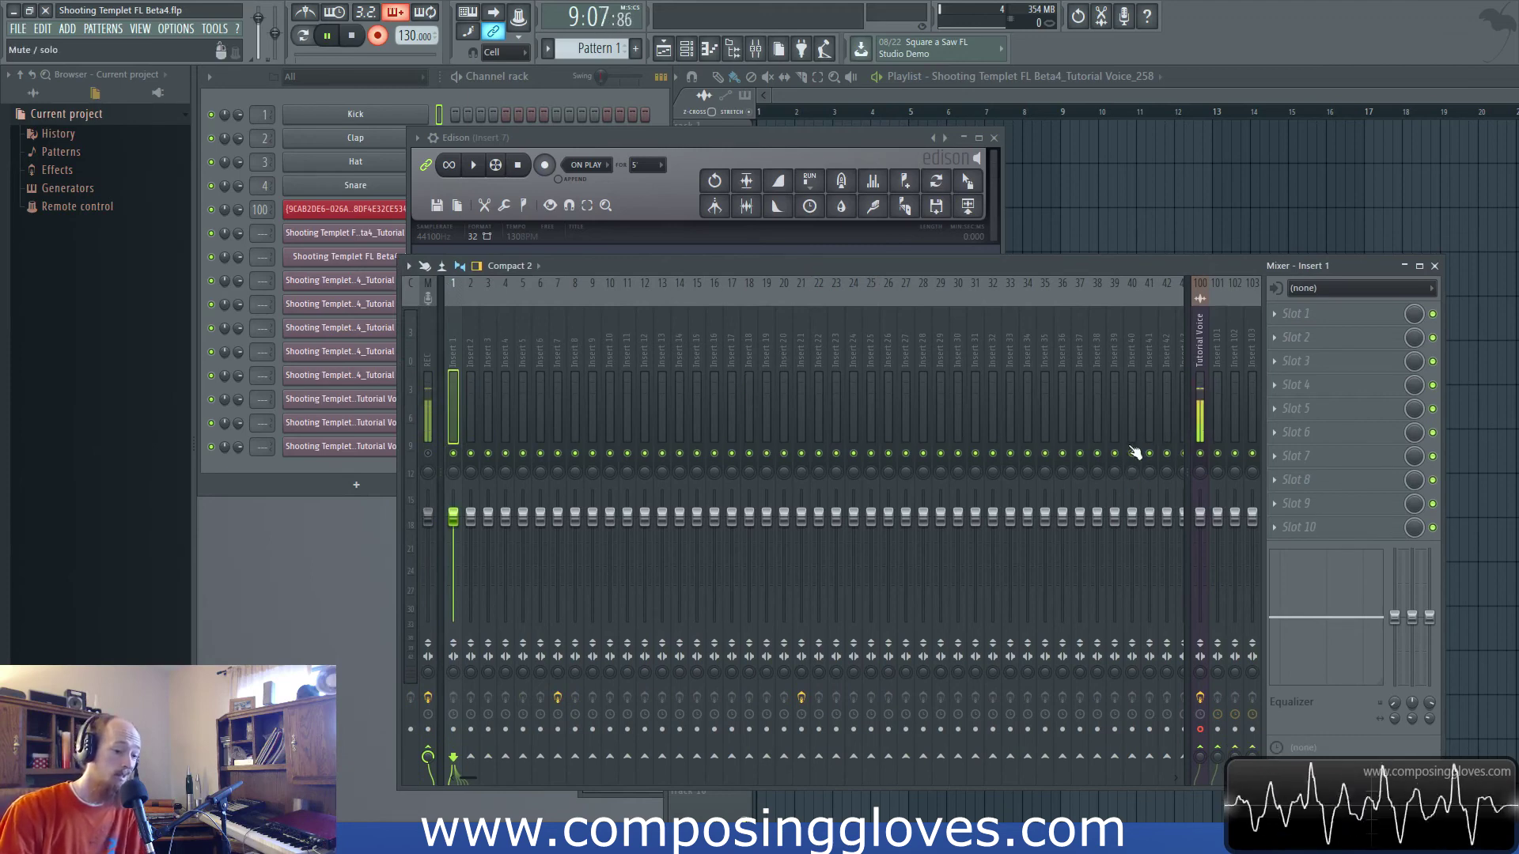
pyautogui.moveTo(600, 267); pyautogui.dragTo(524, 289)
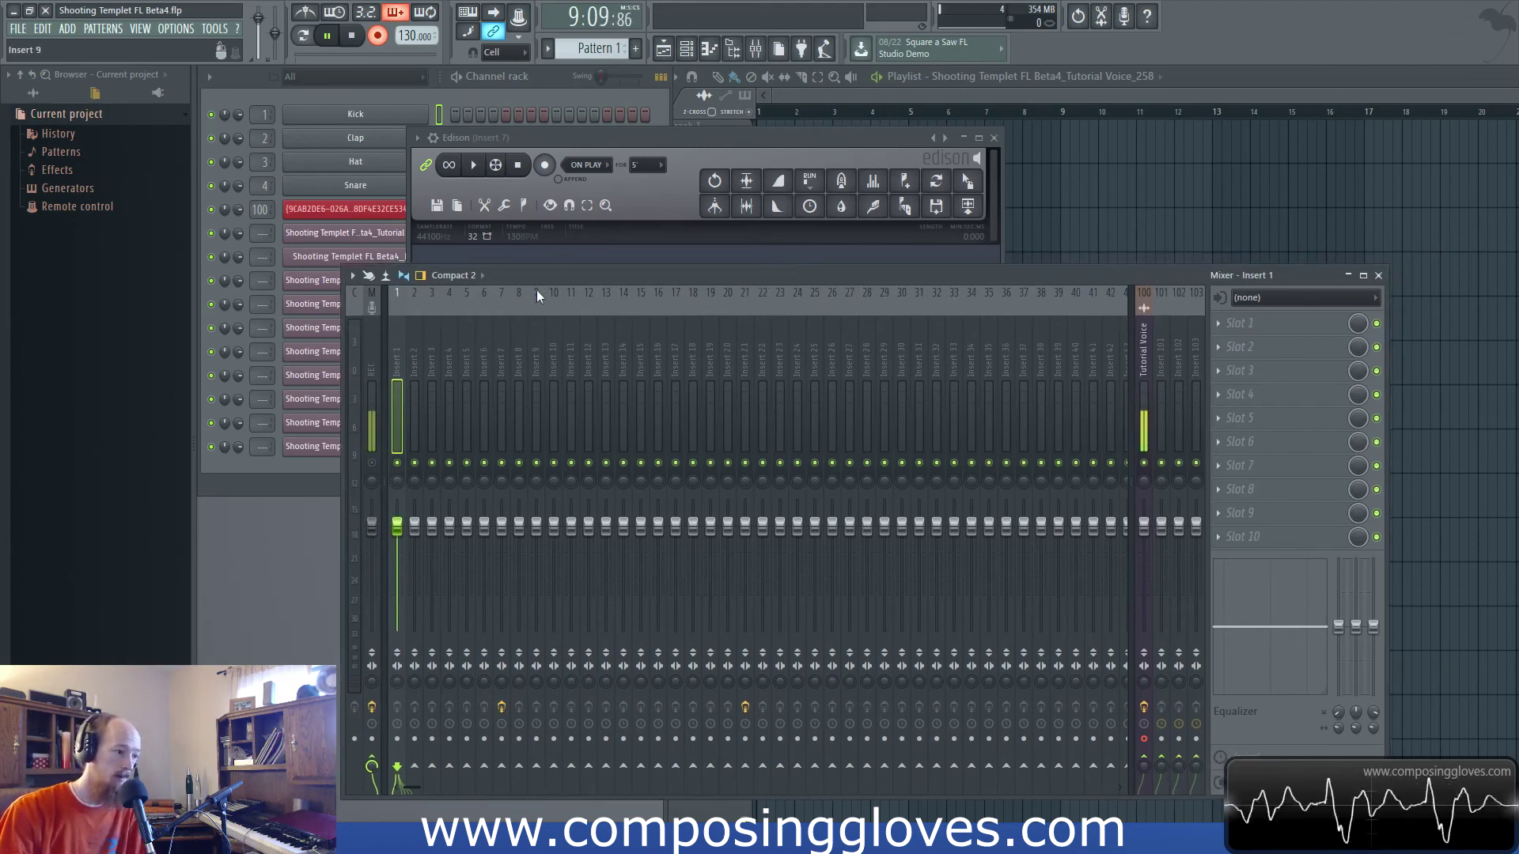
pyautogui.click(794, 93)
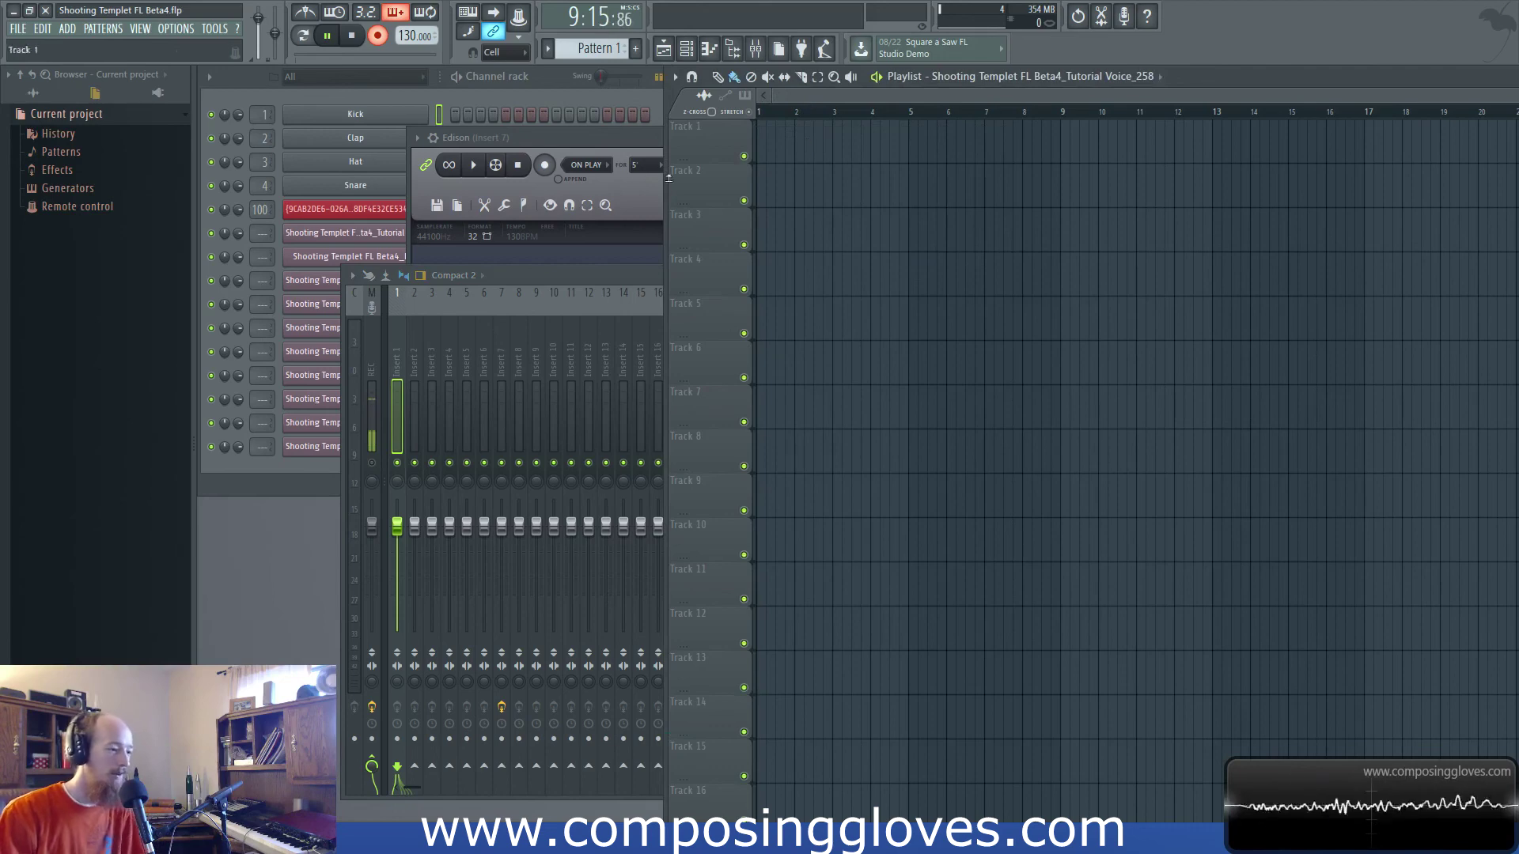
pyautogui.click(462, 359)
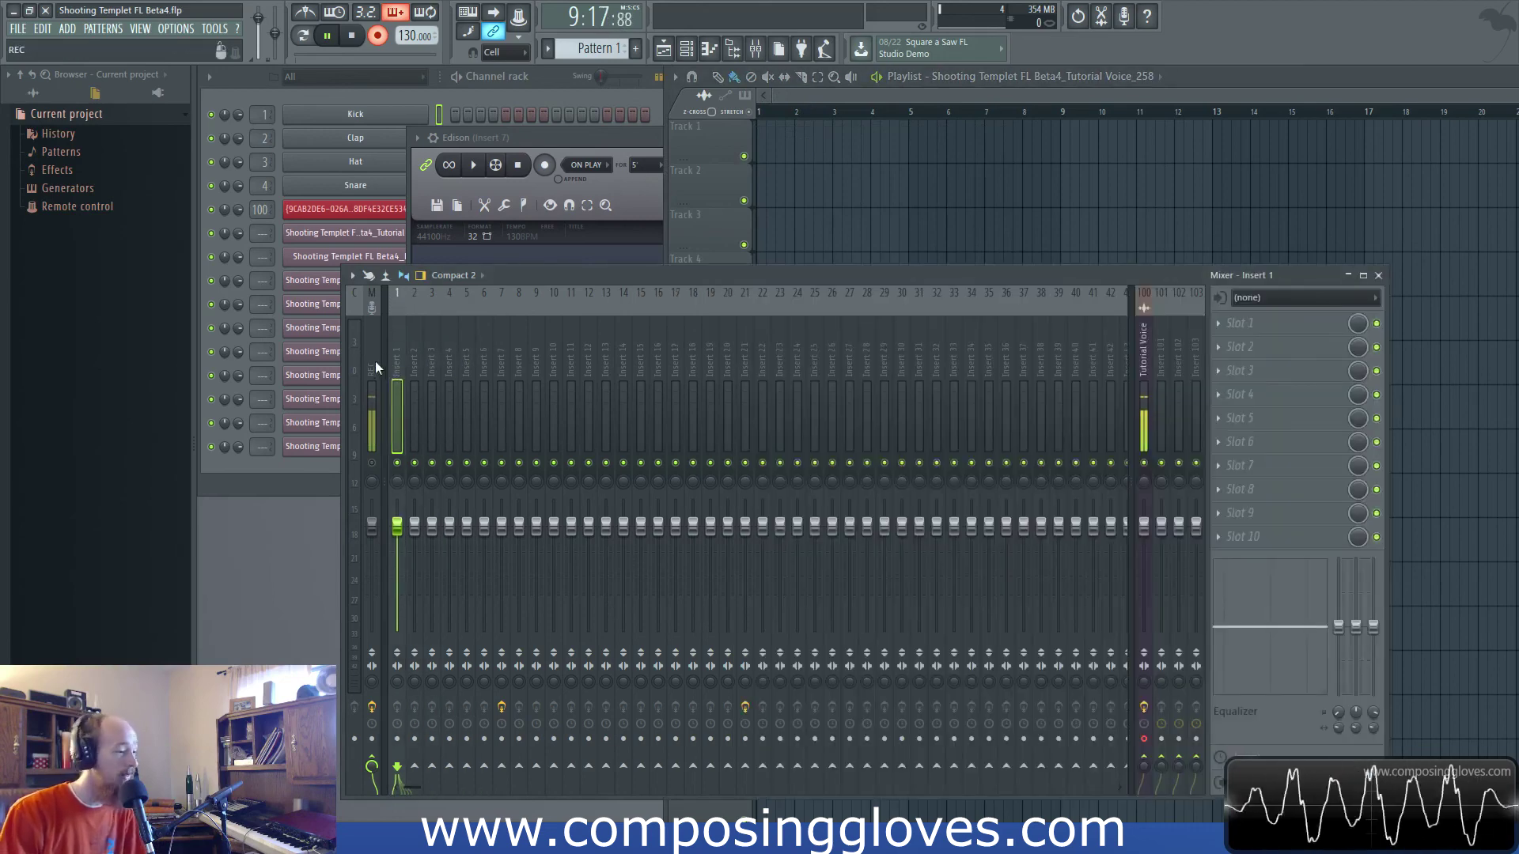
pyautogui.moveTo(791, 278); pyautogui.dragTo(776, 277)
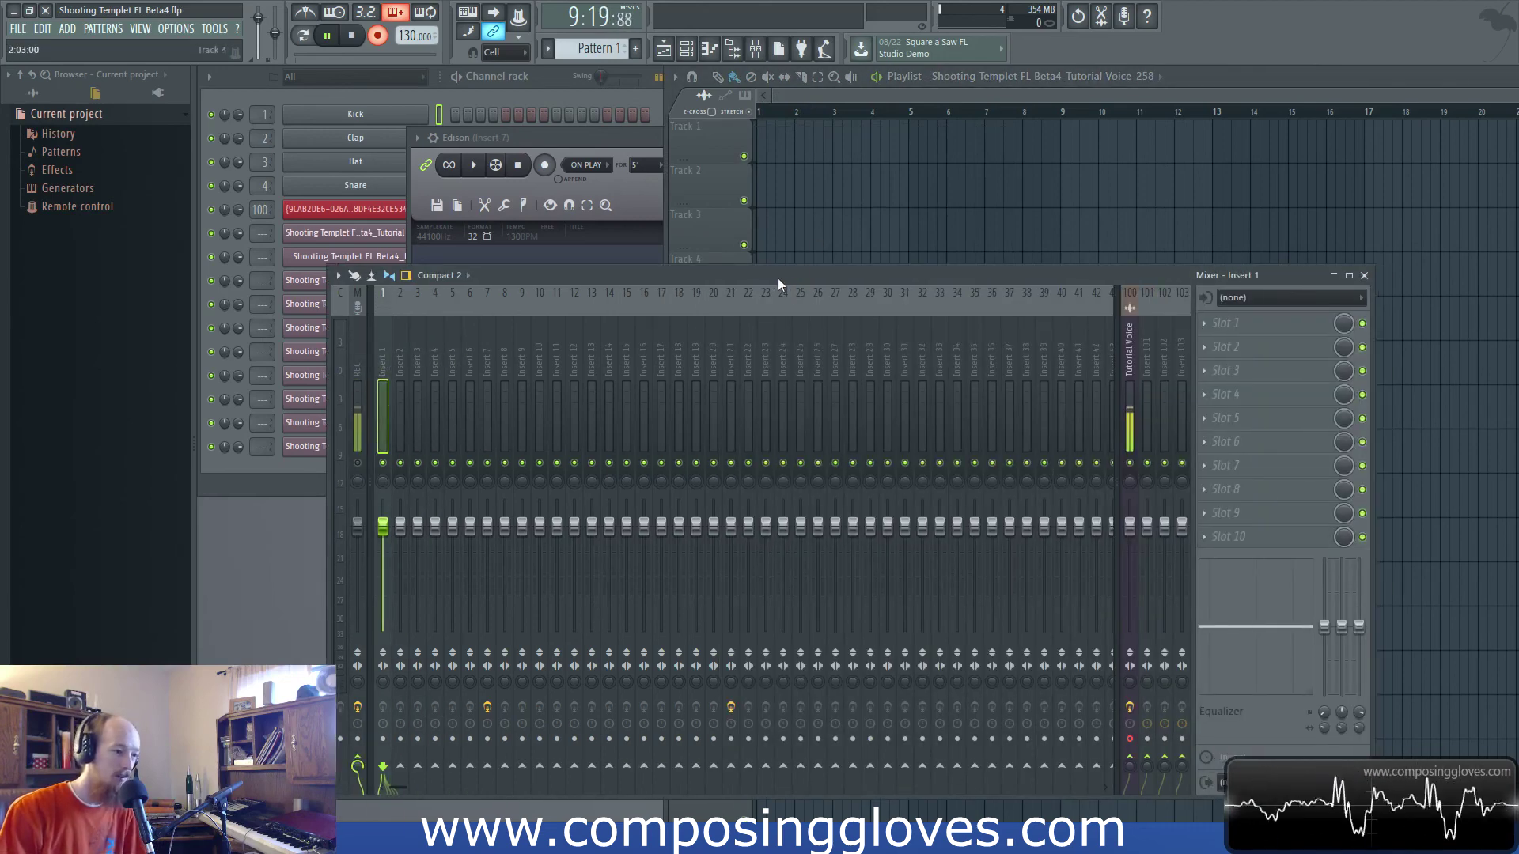